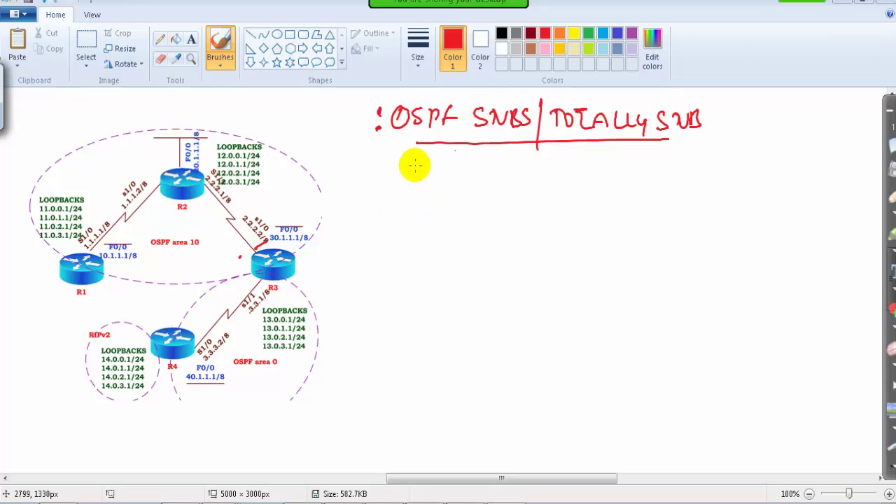
Underline SNBS in the red OSPF heading and draw a downward arrow beneath it.
drag(479, 138, 530, 139)
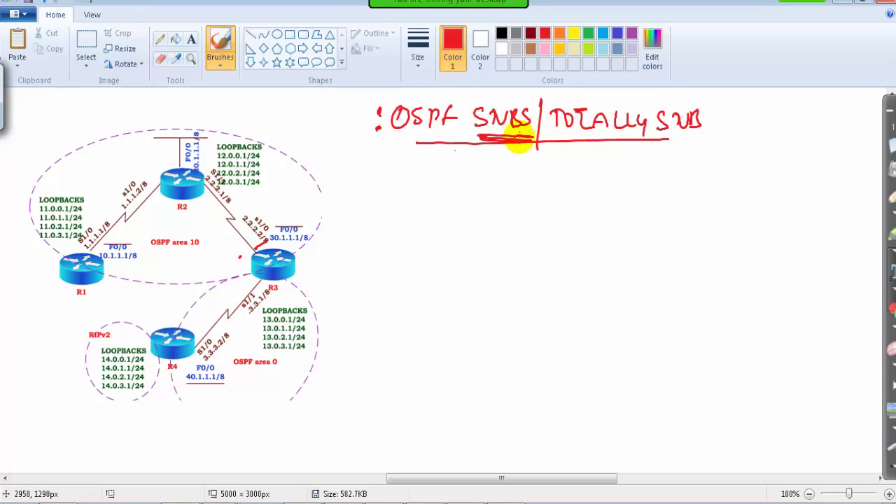
drag(505, 140, 501, 150)
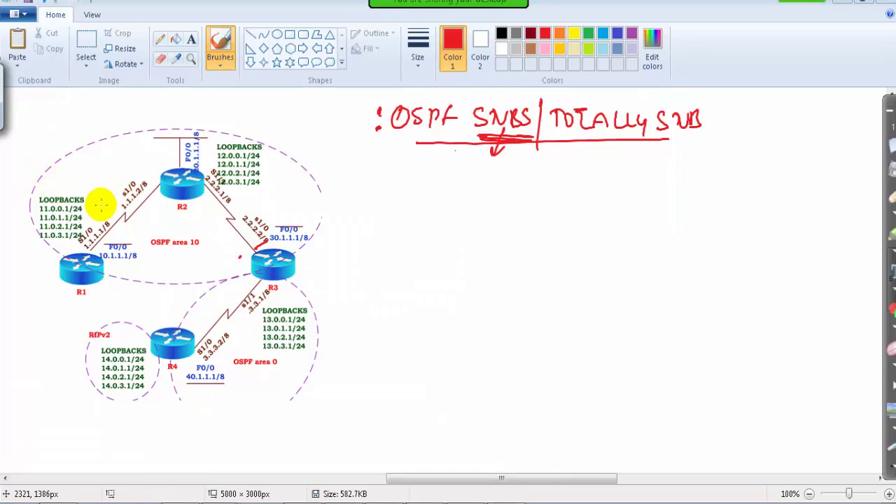
Circle OSPF area 10 and OSPF area 0 on the network diagram and label them 10 and 0.
mouse_move(32, 193)
mouse_down()
mouse_move(98, 151)
mouse_move(180, 147)
mouse_move(268, 161)
mouse_move(318, 198)
mouse_move(287, 251)
mouse_move(120, 274)
mouse_move(46, 265)
mouse_move(56, 175)
mouse_up()
mouse_move(163, 219)
mouse_down()
mouse_move(164, 231)
mouse_move(184, 231)
mouse_move(166, 219)
mouse_up()
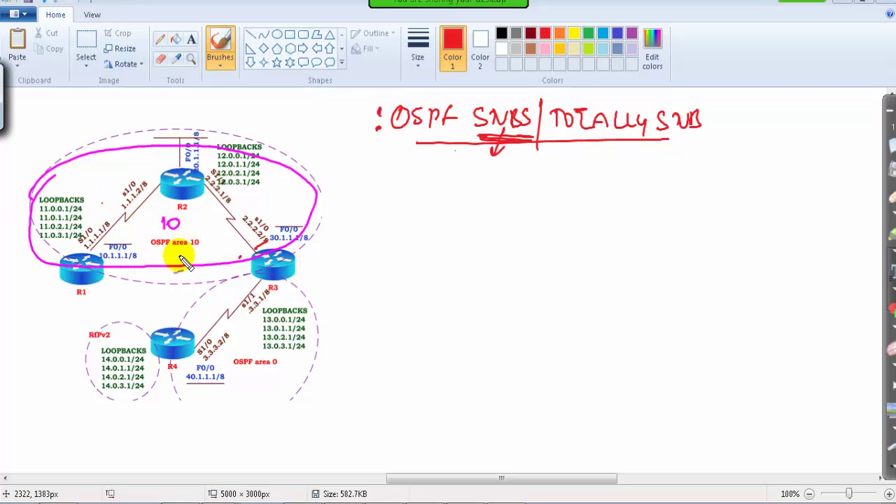
mouse_move(265, 287)
mouse_down()
mouse_move(157, 323)
mouse_move(261, 258)
mouse_up()
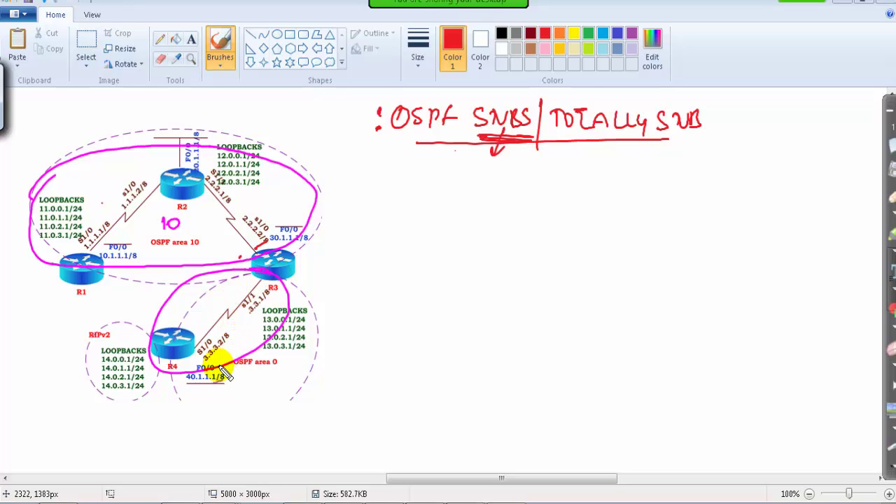
mouse_move(242, 324)
mouse_down()
mouse_move(236, 336)
mouse_move(247, 320)
mouse_up()
Circle the RIPv2 network and its label, and draw an arrow from it into R4's OSPF area marked E1/E2.
mouse_move(159, 344)
mouse_down()
mouse_move(91, 331)
mouse_move(124, 394)
mouse_up()
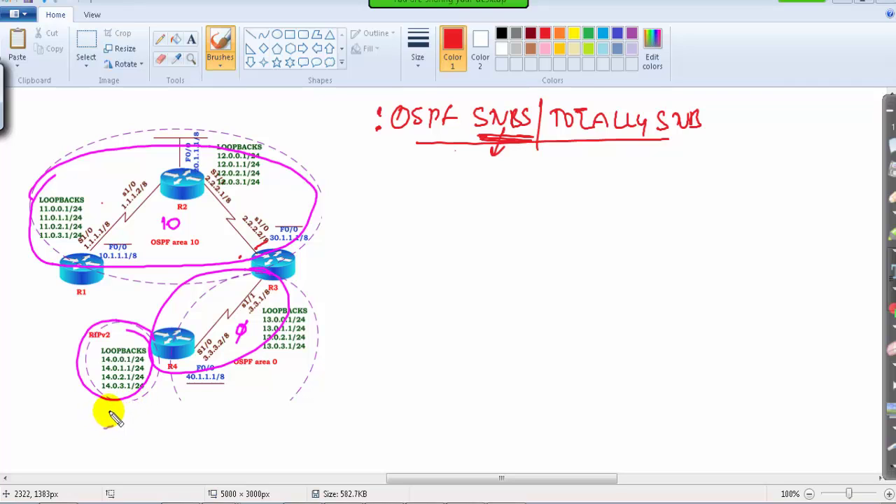
mouse_move(114, 332)
mouse_down()
mouse_move(86, 337)
mouse_move(117, 327)
mouse_up()
drag(124, 410, 176, 386)
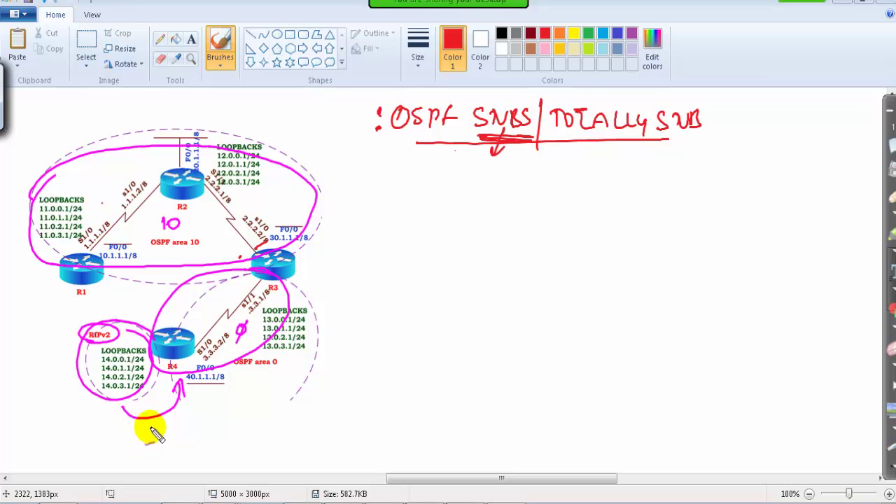
mouse_move(154, 436)
mouse_down()
mouse_move(179, 447)
mouse_move(200, 430)
mouse_move(216, 436)
mouse_up()
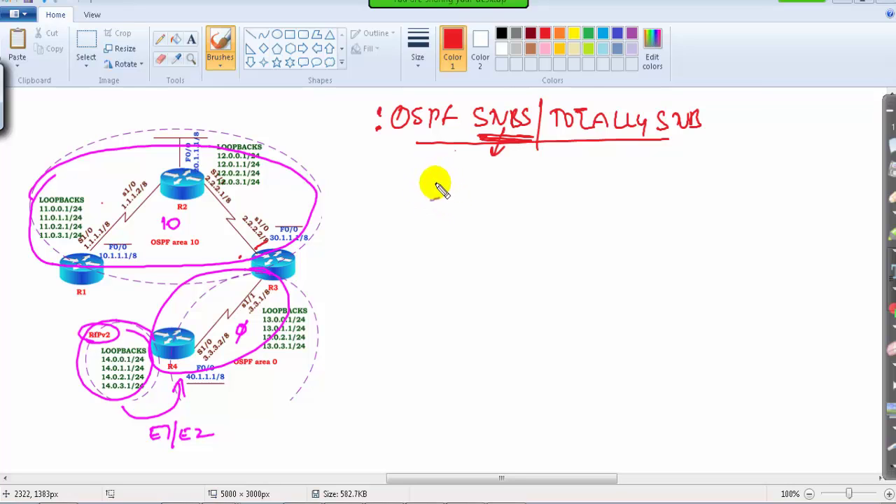
List the route types O, OIA and E1/E2 under the heading with check marks and a closing brace.
mouse_move(451, 167)
mouse_down()
mouse_move(448, 175)
mouse_move(488, 174)
mouse_move(449, 212)
mouse_move(477, 214)
mouse_up()
drag(481, 208, 502, 211)
drag(497, 205, 498, 215)
mouse_move(448, 238)
mouse_down()
mouse_move(478, 253)
mouse_move(505, 247)
mouse_up()
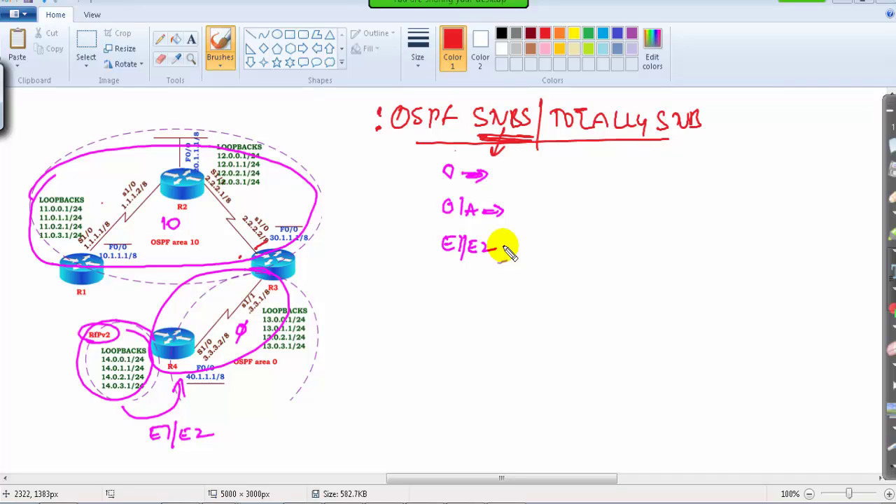
drag(421, 170, 440, 166)
drag(413, 205, 431, 200)
drag(411, 239, 438, 233)
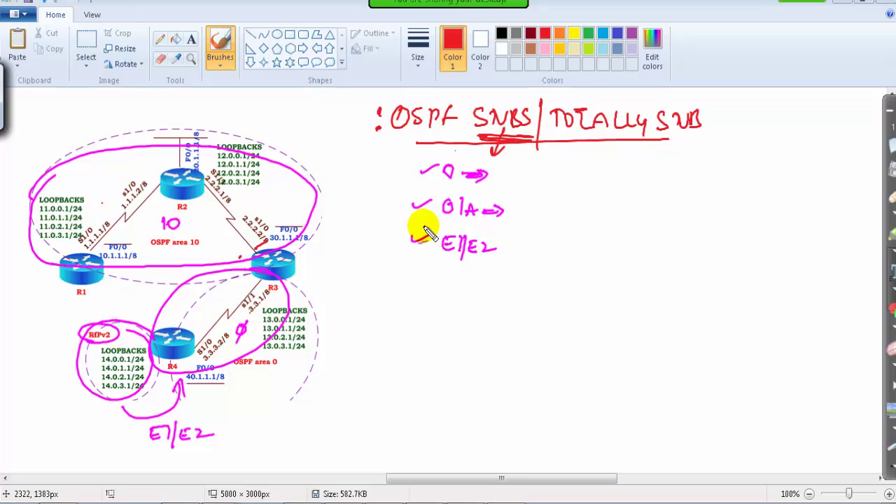
mouse_move(516, 161)
mouse_down()
mouse_move(524, 206)
mouse_move(507, 248)
mouse_up()
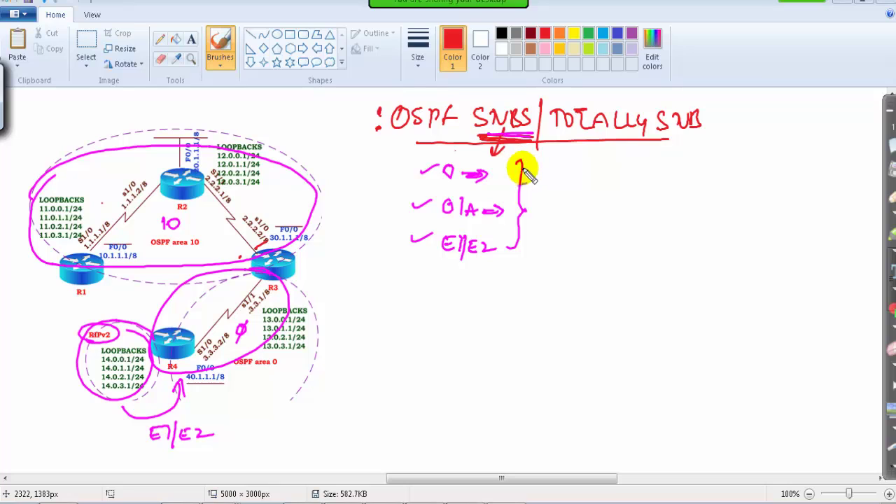
Add a stub column beside the route list with arrows to O, OIA and O*IA, closed by a vertical line.
mouse_move(555, 143)
mouse_down()
mouse_move(546, 150)
mouse_move(588, 158)
mouse_up()
drag(519, 180, 541, 179)
drag(564, 172, 566, 175)
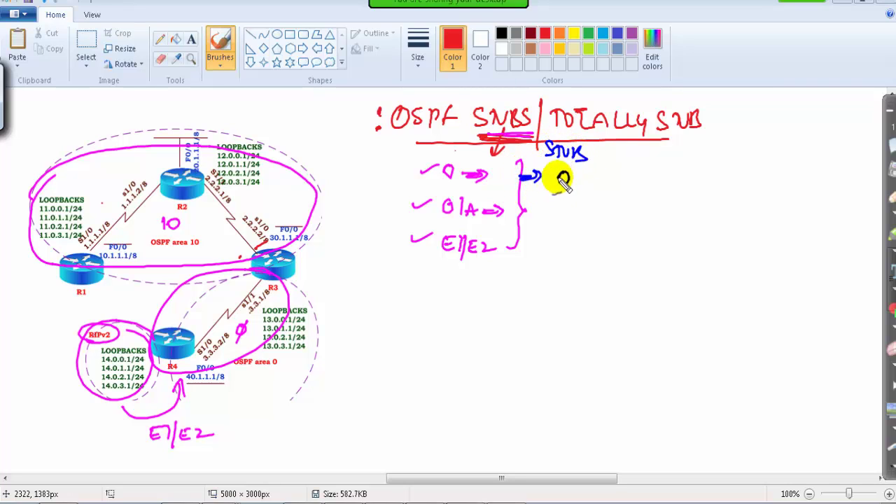
drag(517, 212, 596, 221)
drag(517, 250, 539, 249)
mouse_move(532, 244)
mouse_down()
mouse_move(539, 252)
mouse_move(584, 244)
mouse_move(606, 257)
mouse_move(600, 246)
mouse_up()
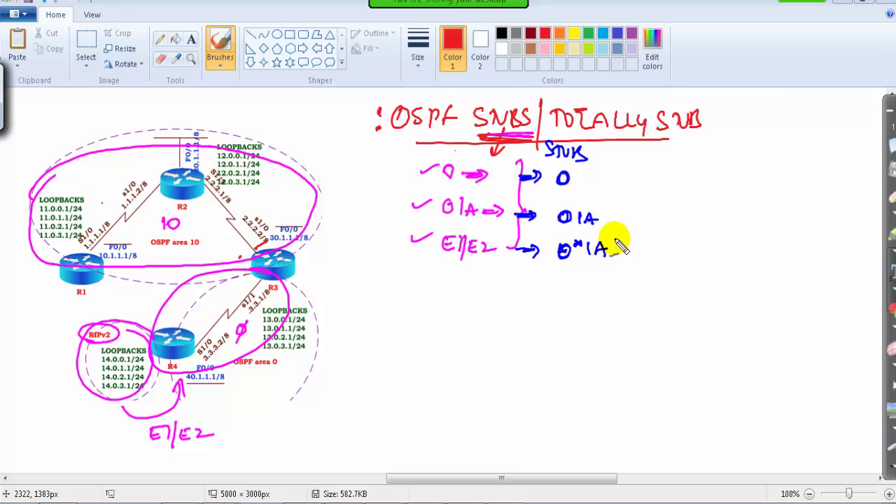
mouse_move(547, 162)
mouse_down()
mouse_move(618, 165)
mouse_move(615, 252)
mouse_up()
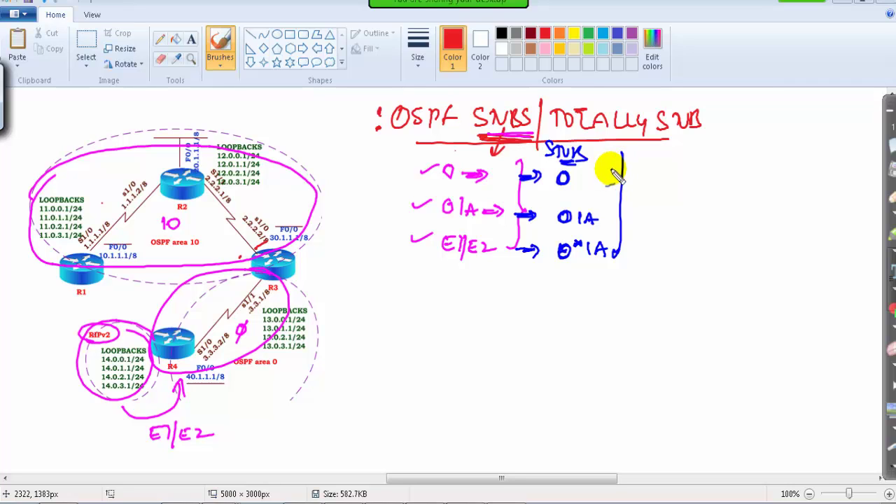
Note O and O*IA as the totally stub routes, brace the original route list, and clear the on-screen annotations.
mouse_move(594, 139)
mouse_down()
mouse_move(658, 143)
mouse_move(650, 142)
mouse_move(652, 184)
mouse_up()
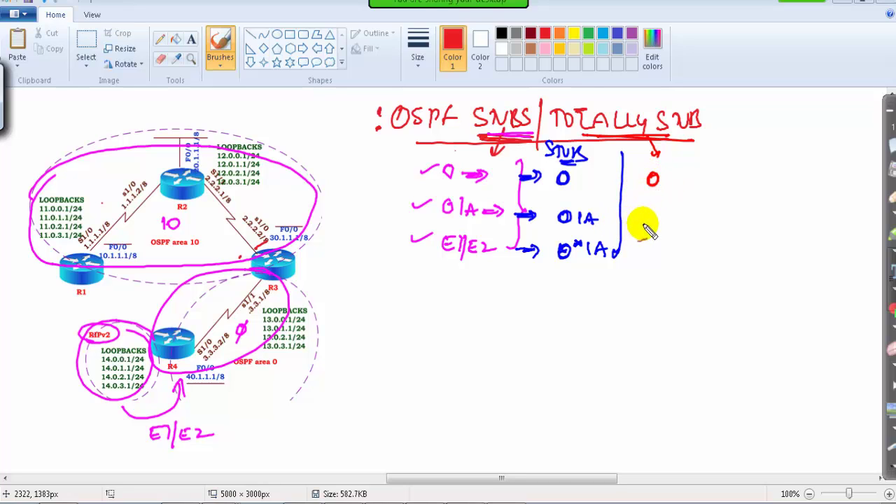
mouse_move(650, 219)
mouse_down()
mouse_move(688, 223)
mouse_move(697, 244)
mouse_move(653, 242)
mouse_up()
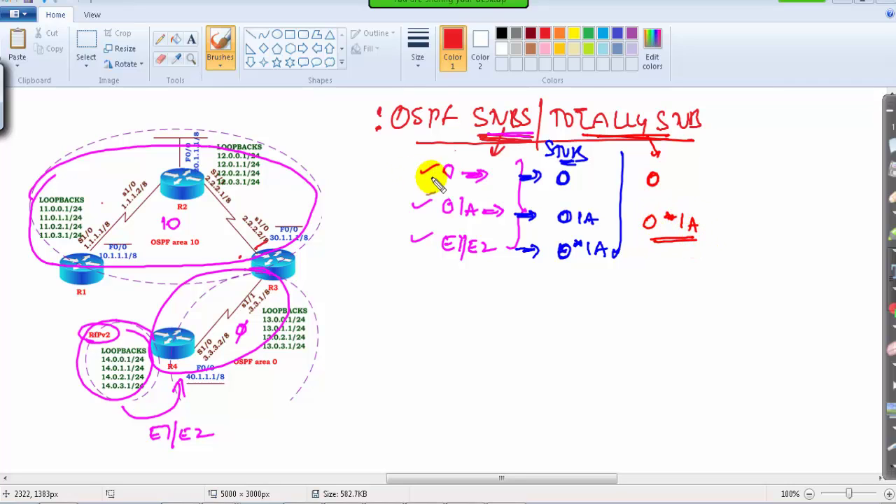
mouse_move(419, 151)
mouse_down()
mouse_move(396, 214)
mouse_move(419, 240)
mouse_up()
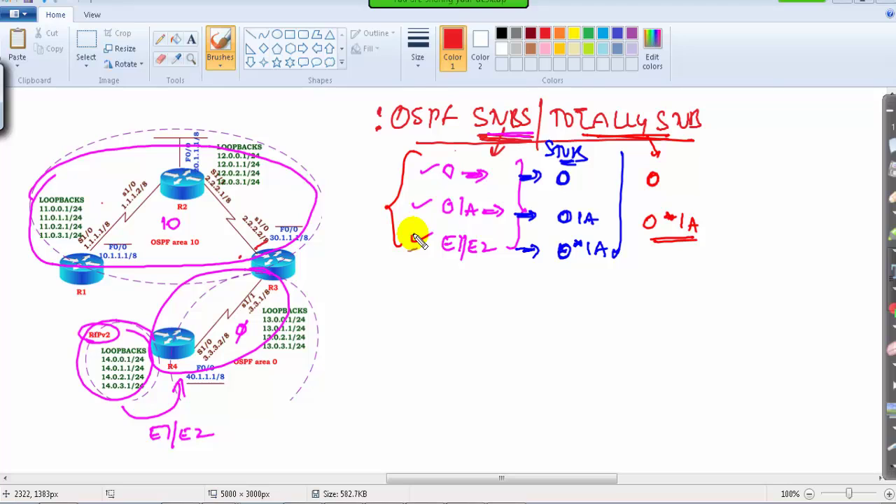
key(Escape)
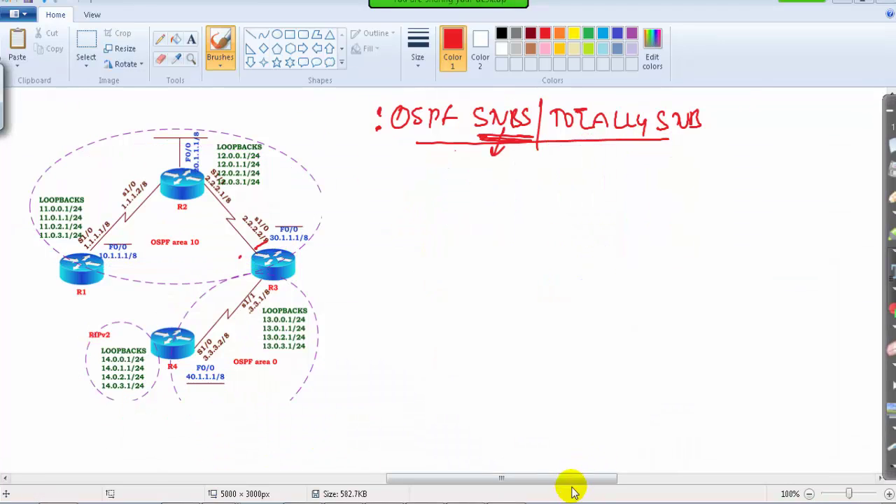
Switch to the router terminal window and enter privileged mode and global configuration mode on R1.
click(490, 501)
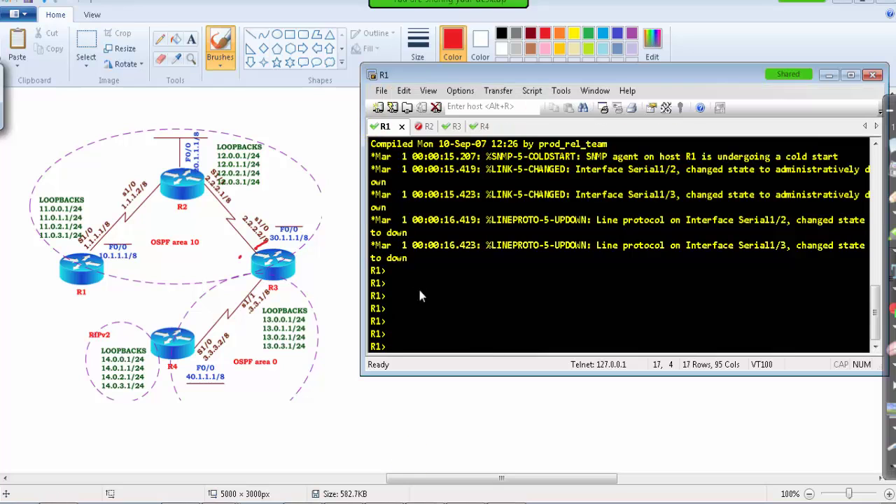
text(en)
key(Tab)
key(Return)
key(Return)
text(conf t)
key(Return)
key(Return)
Start OSPF process 1 on R1 and advertise network 11.0.0.0 0.255.255.255 in area 10.
text(router o)
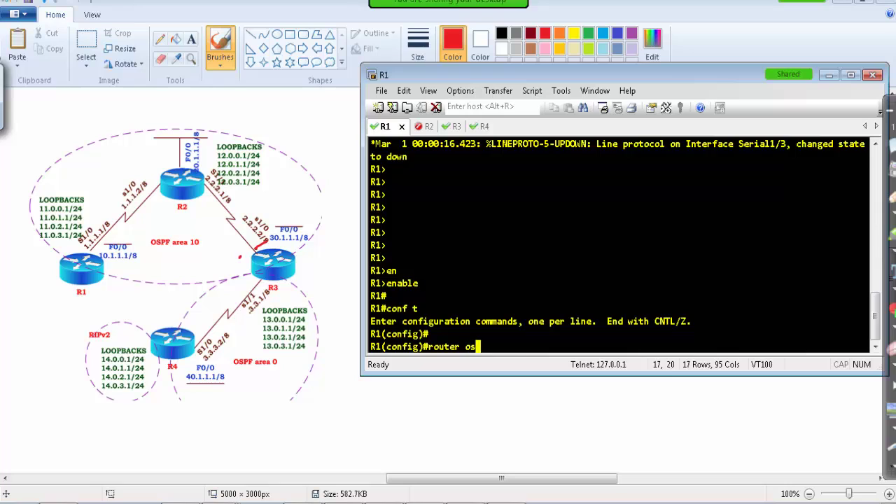
text(s)
key(Tab)
text(1)
key(Return)
text(net)
key(Tab)
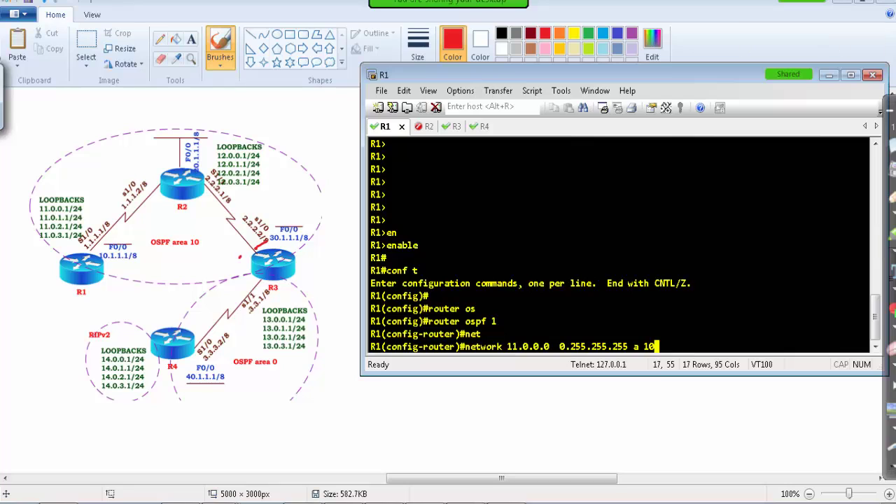
key(Return)
key(Return)
Advertise networks 1.0.0.0 and 10.0.0.0 with wildcard 0.255.255.255 in area 10 on R1, and exit router configuration.
key(Up)
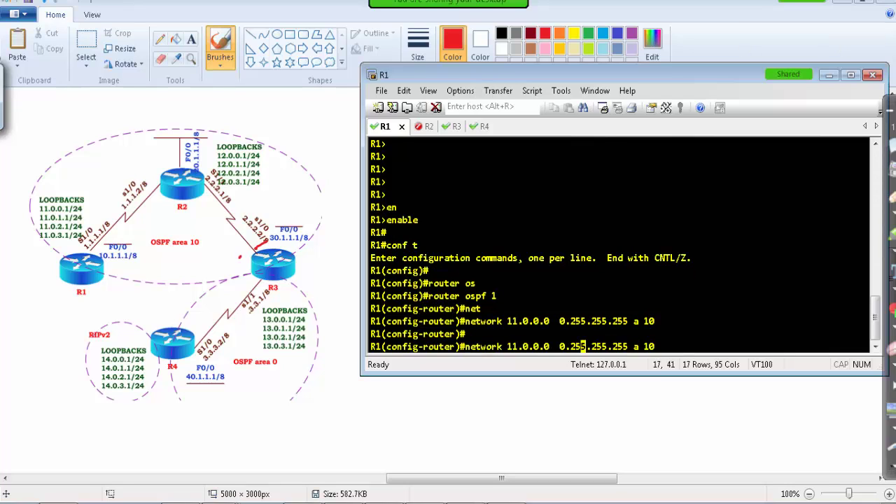
key(BackSpace)
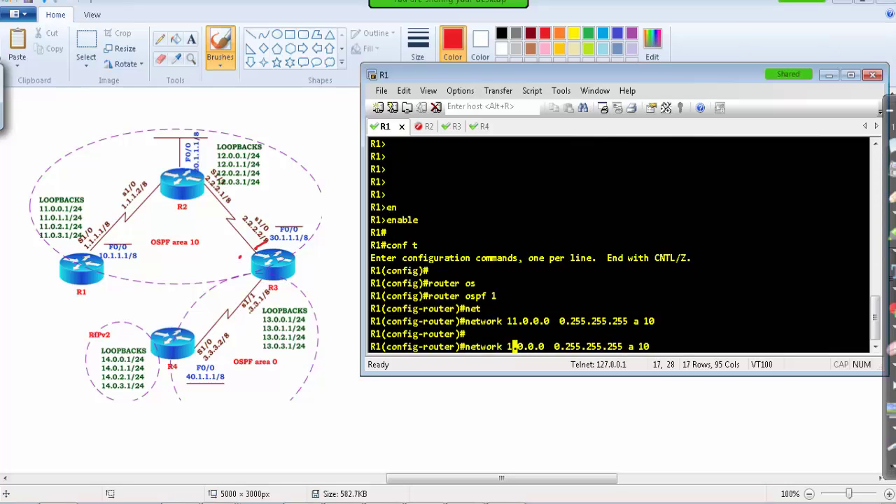
key(Return)
key(Return)
key(Up)
key(Left)
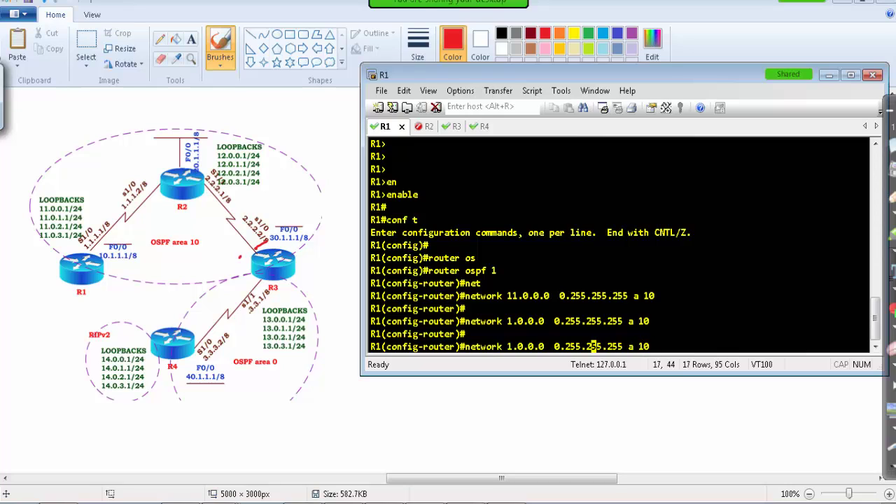
text(0)
key(Return)
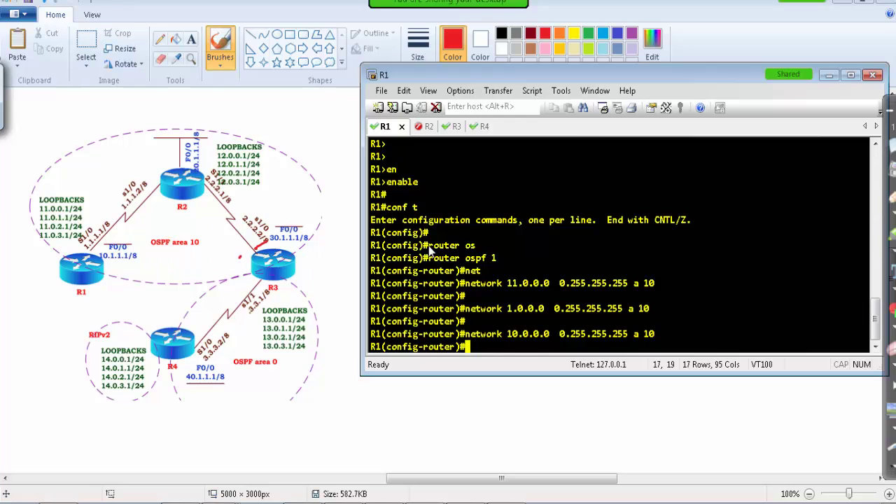
key(Return)
key(Return)
key(Return)
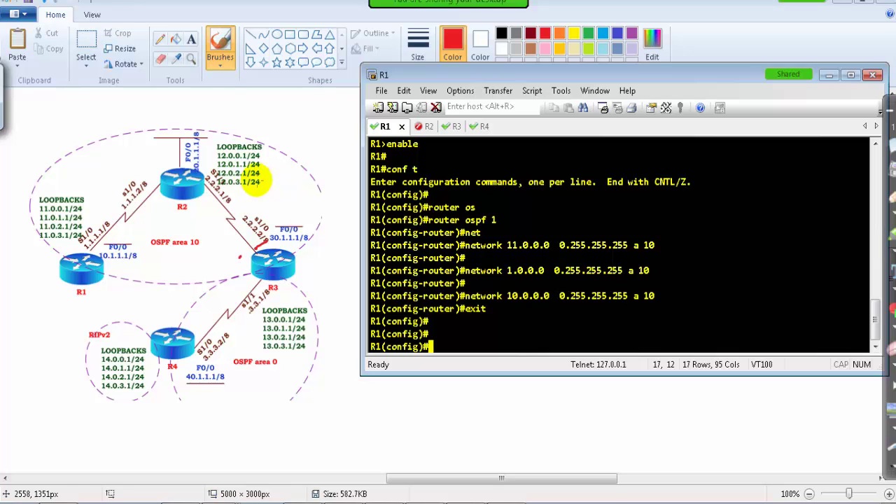
Close the disconnected R2 session.
click(424, 128)
key(Return)
key(Return)
key(Return)
key(Return)
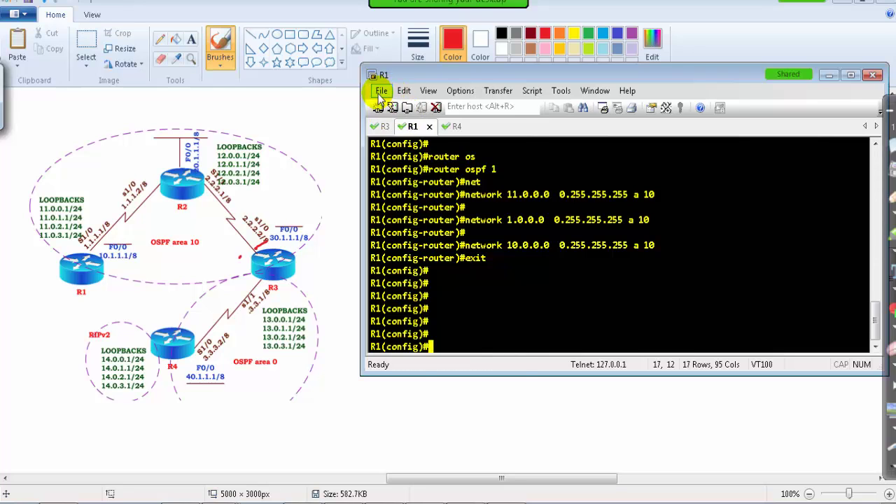
click(382, 91)
click(392, 120)
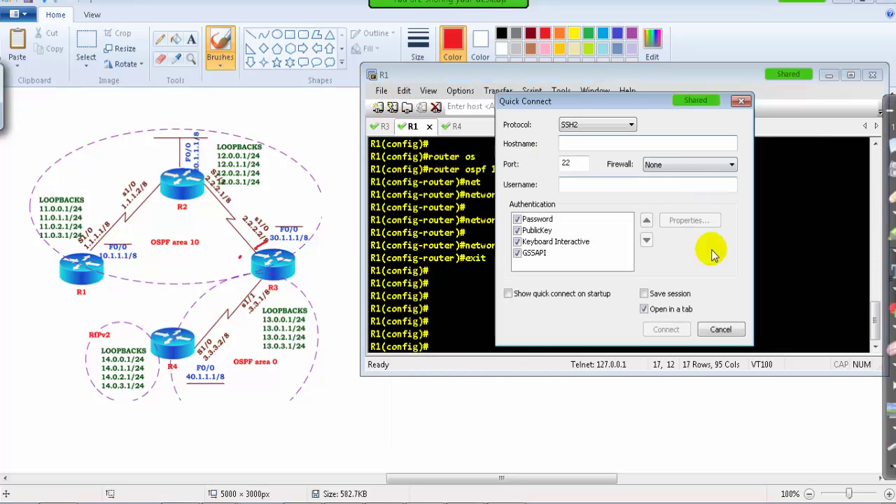
click(719, 328)
Connect to the saved R2 session and bring up its router prompt.
click(382, 90)
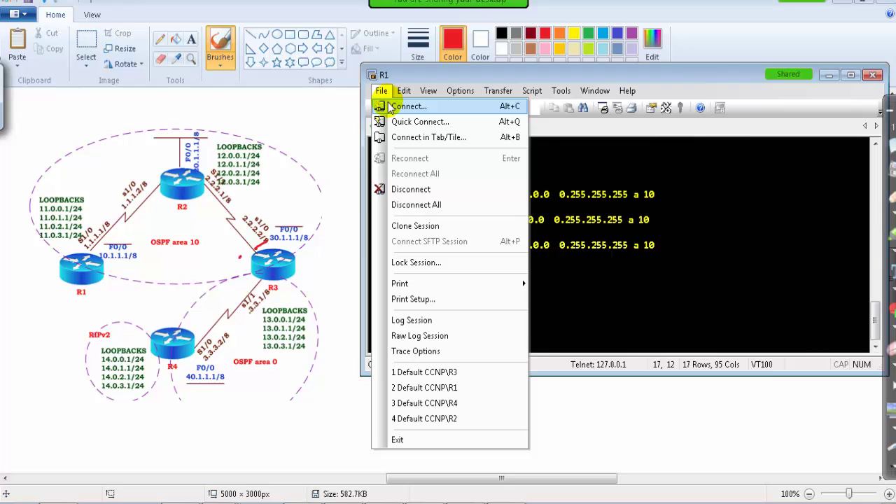
click(406, 106)
double_click(572, 198)
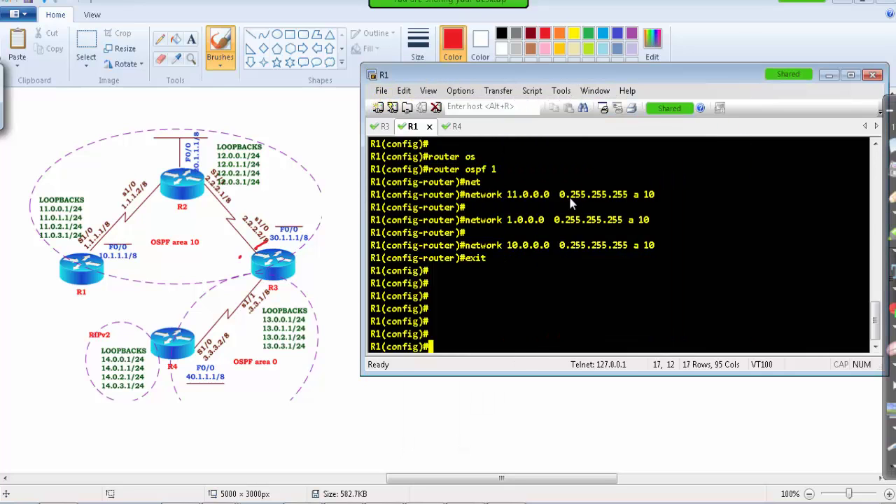
key(Return)
Enter privileged mode and global configuration mode on R2.
text(en)
key(Tab)
key(Return)
key(Return)
text(conf t)
key(Return)
key(Return)
Start OSPF process 1 on R2 and advertise network 1.0.0.0 0.255.255.255 in area 10.
text(router os)
key(Tab)
text(1)
key(Return)
text(net)
key(Tab)
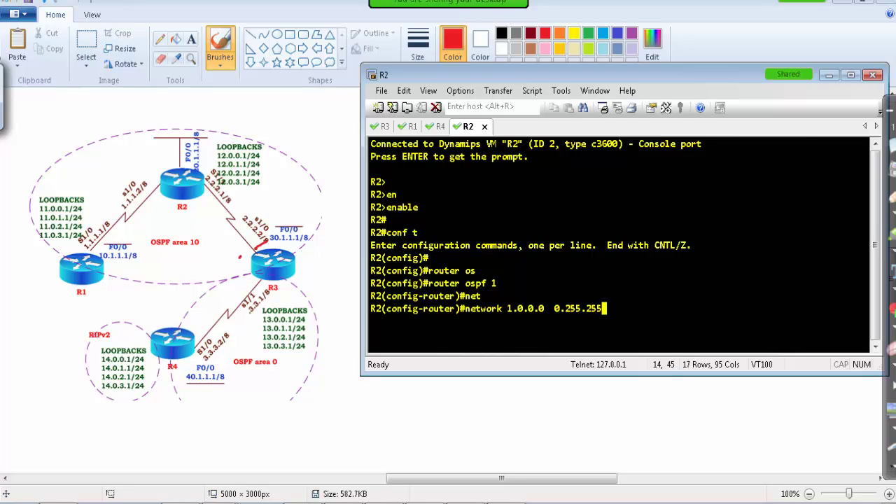
text(0)
key(Return)
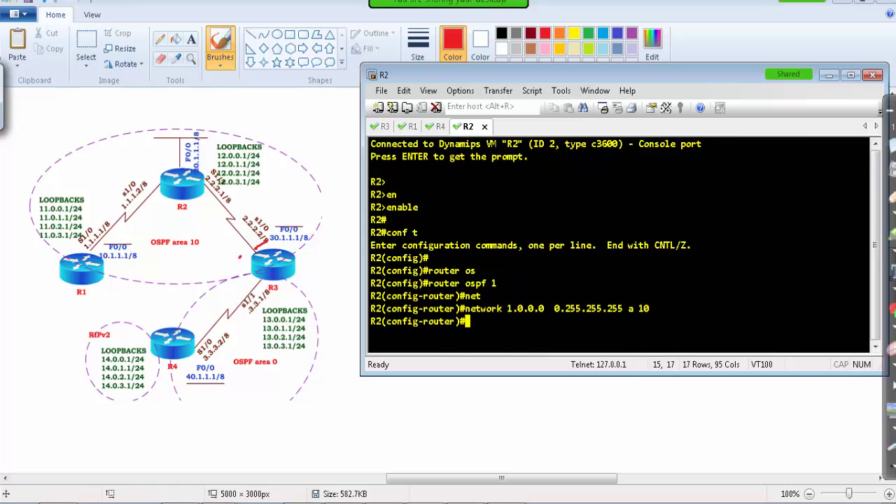
key(Return)
Advertise network 2.0.0.0 0.255.255.255 in area 10 on R2.
key(Up)
key(BackSpace)
key(BackSpace)
key(BackSpace)
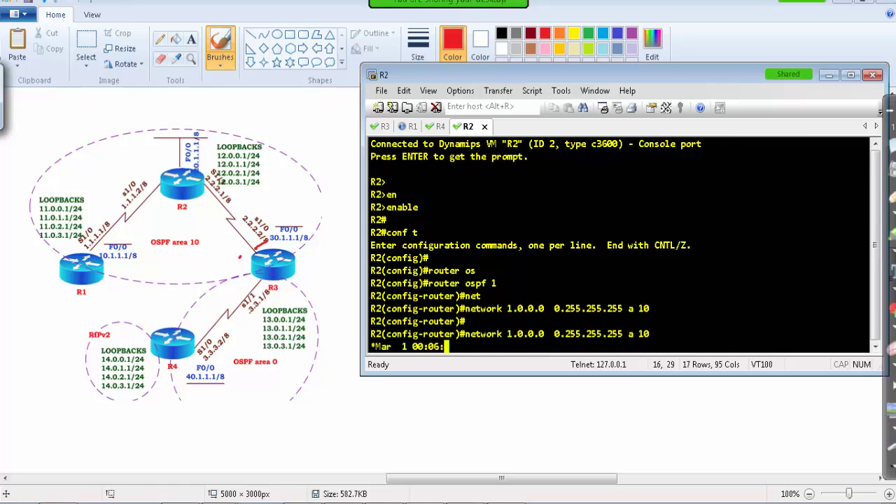
key(Return)
key(Up)
key(BackSpace)
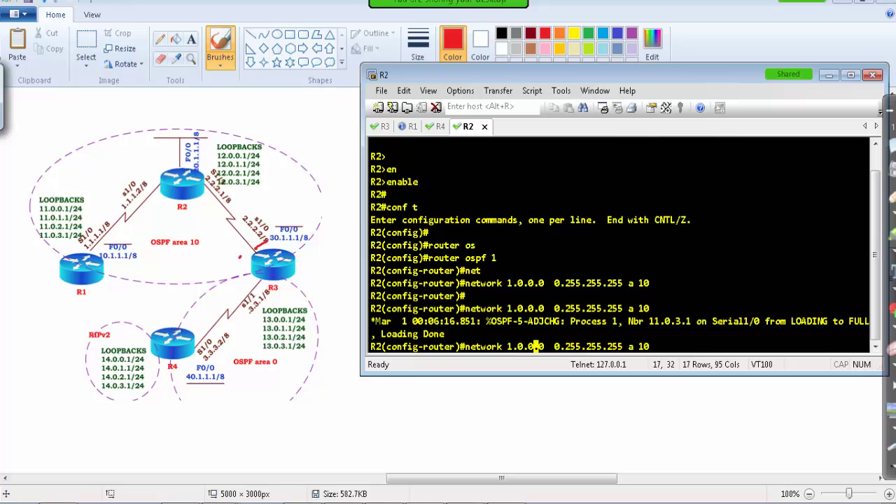
key(BackSpace)
text(2)
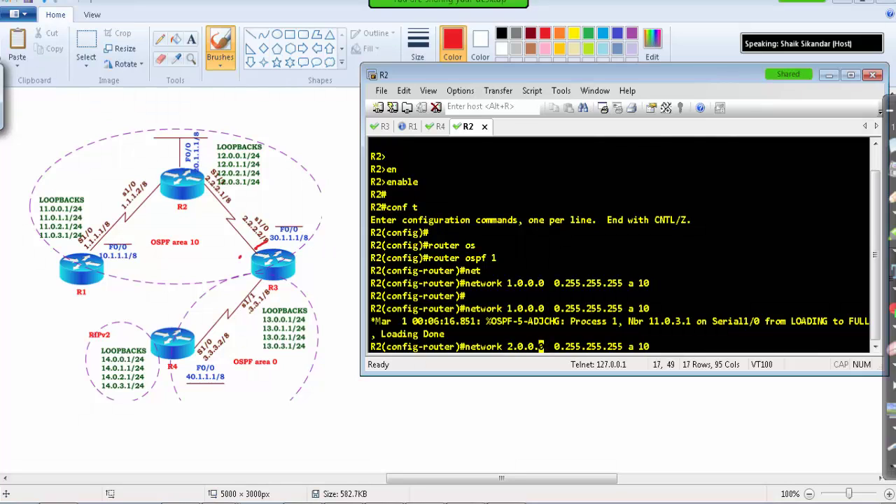
key(Return)
key(Return)
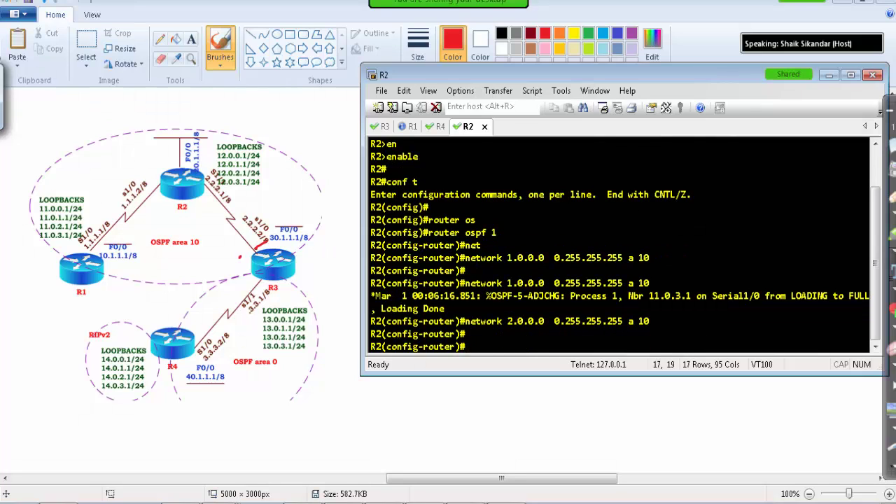
Advertise network 12.0.0.0 0.255.255.255 in area 10 on R2.
key(Up)
key(Left)
text(1)
key(Return)
key(Return)
Advertise network 20.0.0.0 0.255.255.255 in area 10 on R2.
key(Up)
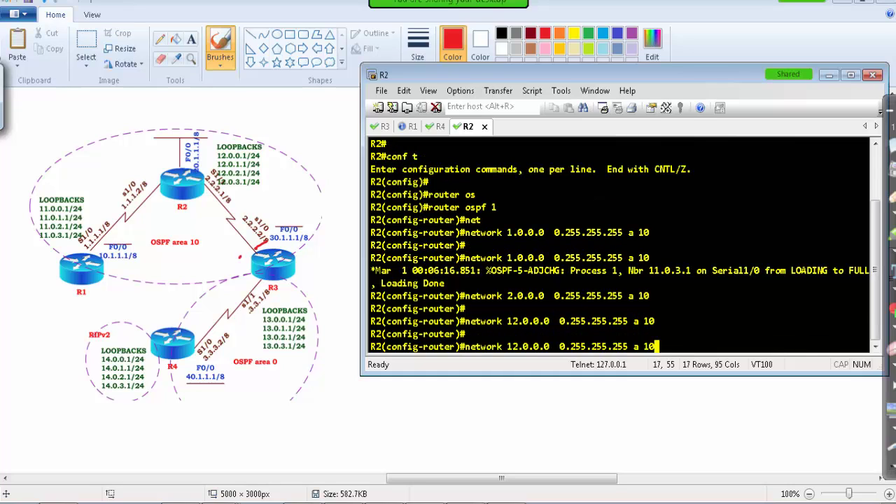
key(BackSpace)
key(BackSpace)
text(20)
key(Return)
key(Return)
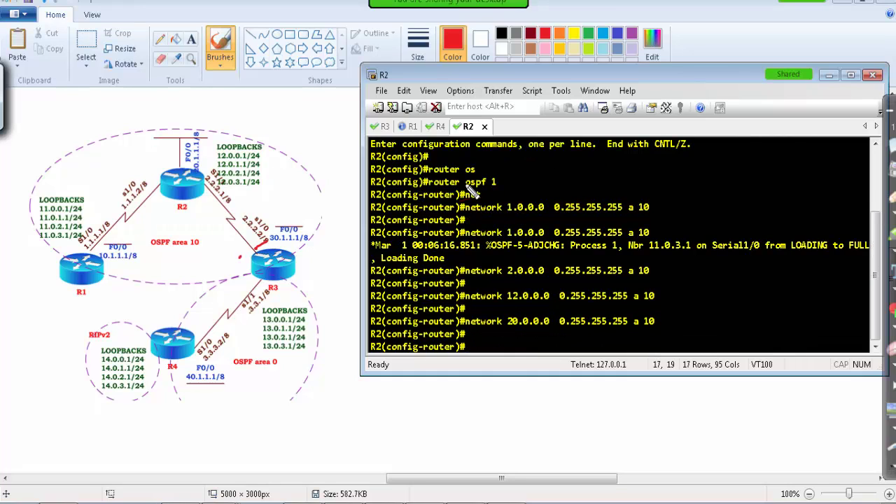
Circle R2's network statements, their area numbers and the matching interfaces and loopbacks on the diagram, and clear the markings.
drag(553, 207, 558, 203)
drag(150, 196, 143, 171)
mouse_move(553, 266)
mouse_down()
mouse_move(504, 274)
mouse_move(556, 271)
mouse_up()
mouse_move(228, 175)
mouse_down()
mouse_move(203, 189)
mouse_move(229, 179)
mouse_up()
mouse_move(535, 308)
mouse_down()
mouse_move(529, 288)
mouse_move(521, 308)
mouse_up()
drag(244, 149, 200, 136)
drag(517, 311, 521, 316)
mouse_move(662, 195)
mouse_down()
mouse_move(604, 302)
mouse_move(620, 330)
mouse_move(674, 322)
mouse_move(683, 215)
mouse_move(660, 218)
mouse_move(671, 248)
mouse_move(715, 255)
mouse_up()
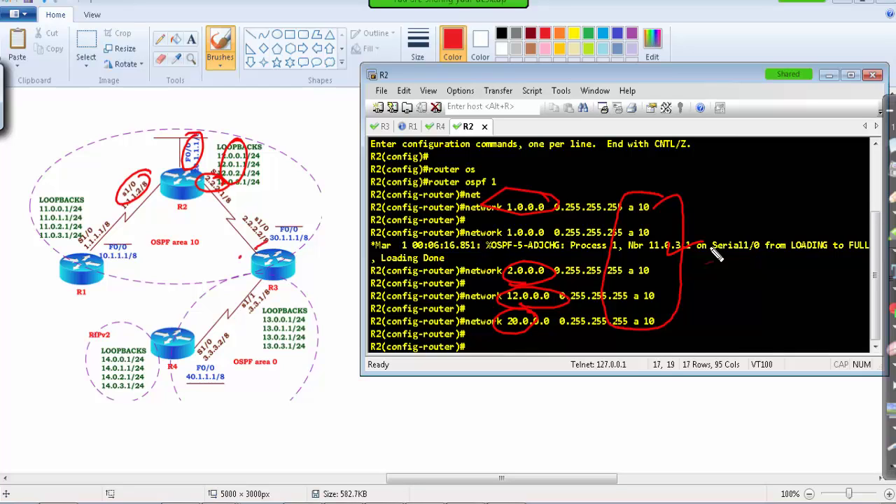
key(Escape)
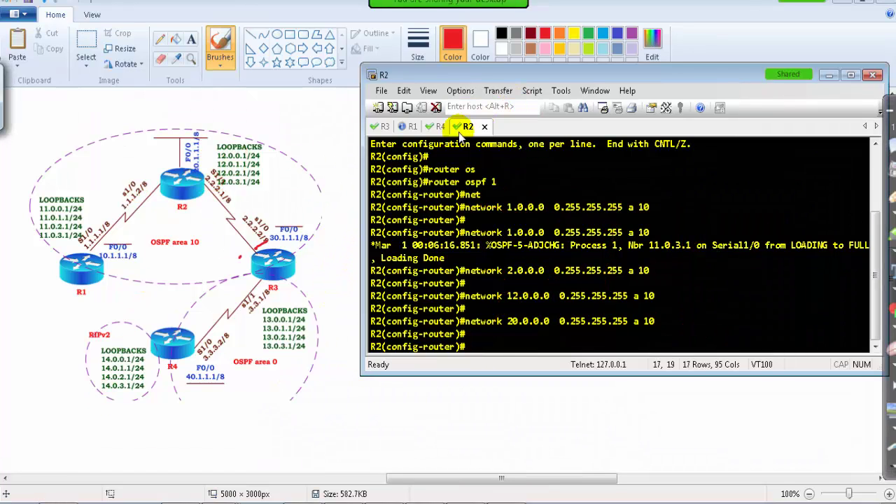
Switch to the R3 session and enter privileged mode and global configuration mode.
click(384, 126)
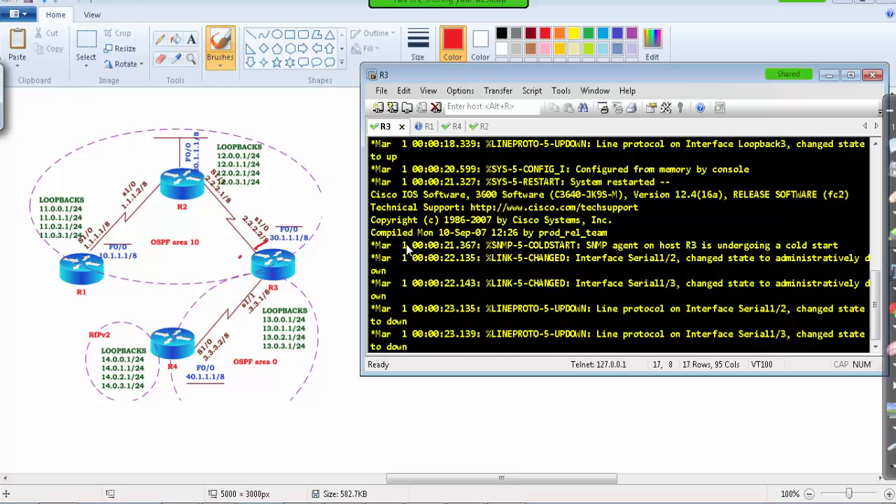
key(Return)
text(en)
key(Tab)
key(Return)
text(conf t)
key(Return)
key(Return)
Start OSPF process 1 on R3.
text(roityuer)
key(Return)
text(router)
key(Return)
text(router os)
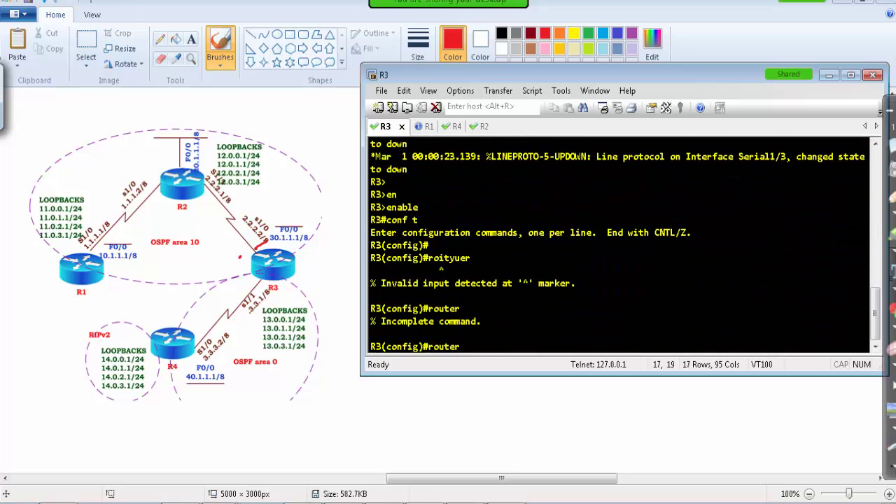
key(Tab)
text(1)
key(Return)
Advertise network 2.0.0.0 0.255.255.255 in area 10 on R3.
text(net)
key(Tab)
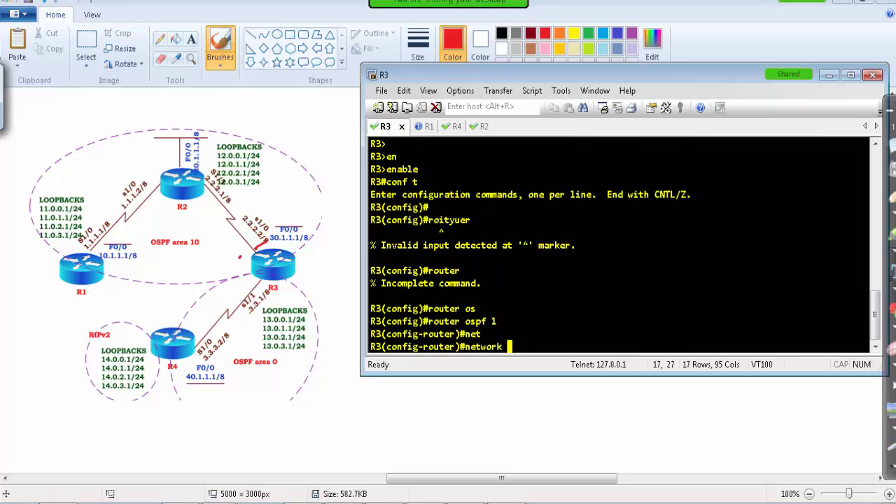
text(2.0.0.0 0.255.255.)
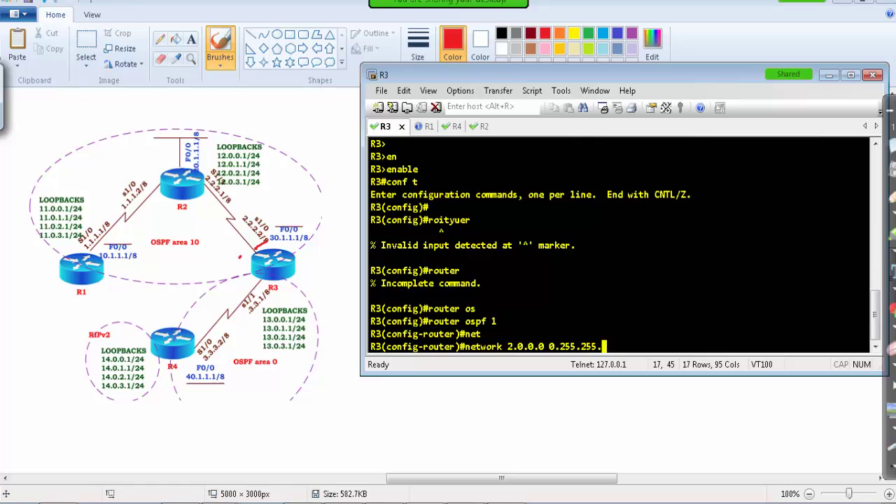
text(255 a)
key(Return)
key(Up)
key(Left)
key(Left)
key(Left)
key(Left)
key(Left)
key(Left)
key(Left)
key(Left)
key(Left)
key(Left)
key(Left)
key(Left)
key(Left)
key(Return)
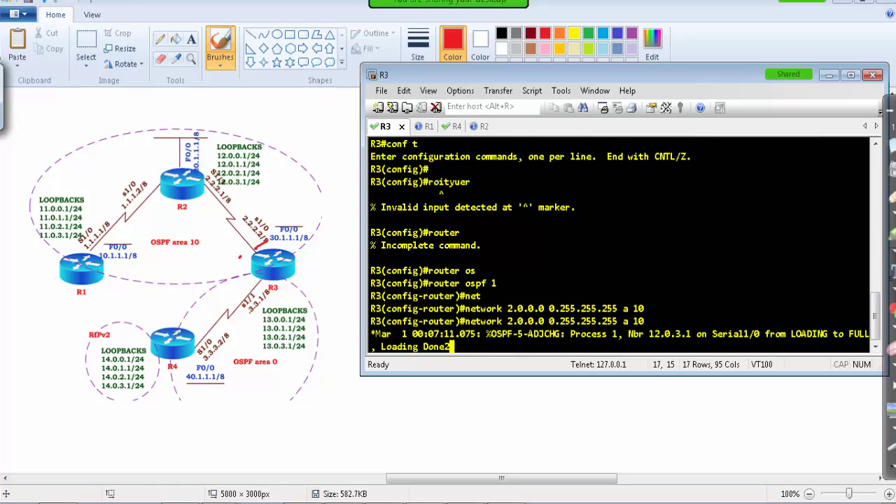
Advertise network 30.0.0.0 0.255.255.255 in area 10 on R3.
key(Up)
key(Left)
key(Left)
key(Left)
key(Left)
key(Left)
key(Left)
key(Left)
key(Left)
key(Left)
key(Left)
key(Left)
key(Left)
key(Left)
key(Left)
key(Left)
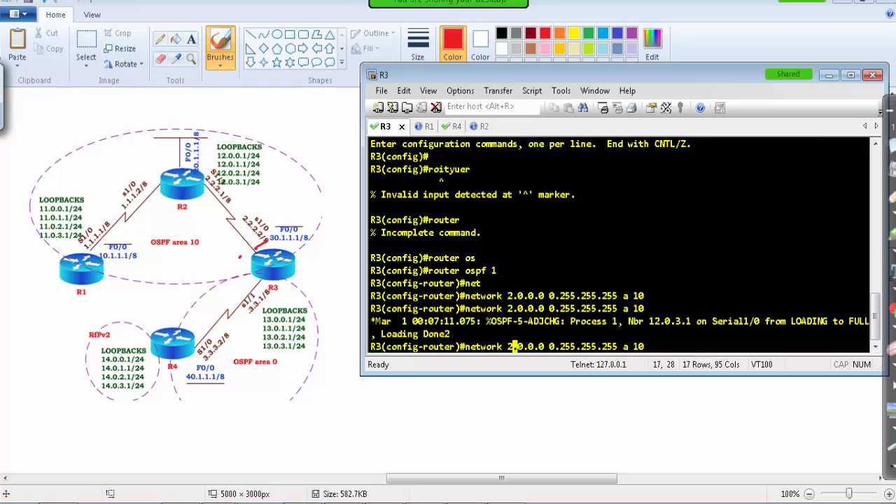
key(BackSpace)
text(30)
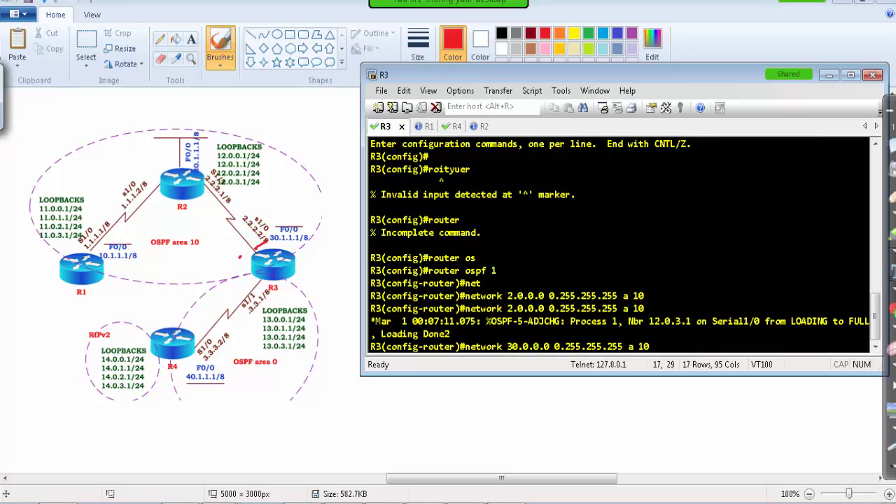
key(Return)
key(Return)
Advertise network 3.0.0.0 0.255.255.255 in area 0 on R3.
key(Up)
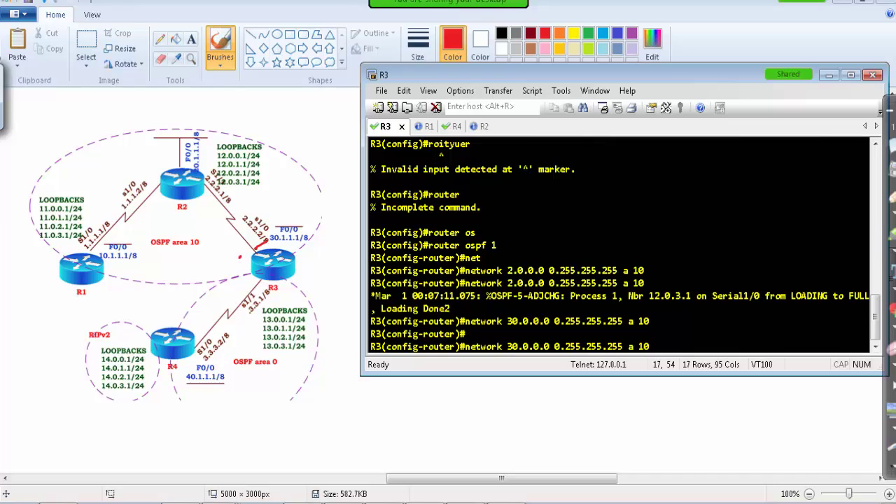
key(Left)
key(Left)
key(Left)
key(Left)
key(Left)
key(Left)
key(Left)
key(Left)
key(Left)
key(Left)
key(Left)
key(Left)
key(Left)
key(Left)
key(Left)
key(Left)
key(Left)
key(Left)
key(Left)
key(Left)
key(Delete)
key(Return)
key(Return)
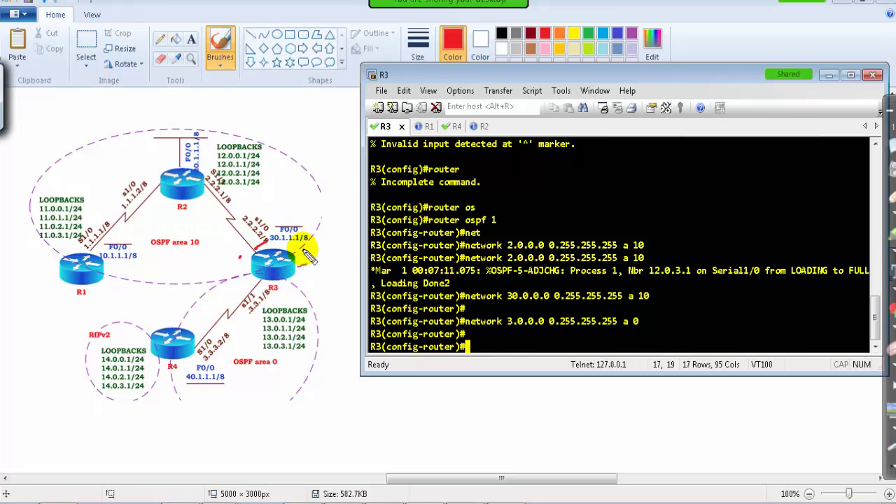
Circle R3's interfaces on the diagram, label them 10 and 0, and circle the matching area numbers in the network statements.
mouse_move(303, 221)
mouse_down()
mouse_move(279, 210)
mouse_move(302, 249)
mouse_move(269, 225)
mouse_move(324, 255)
mouse_move(284, 216)
mouse_move(291, 202)
mouse_move(316, 189)
mouse_up()
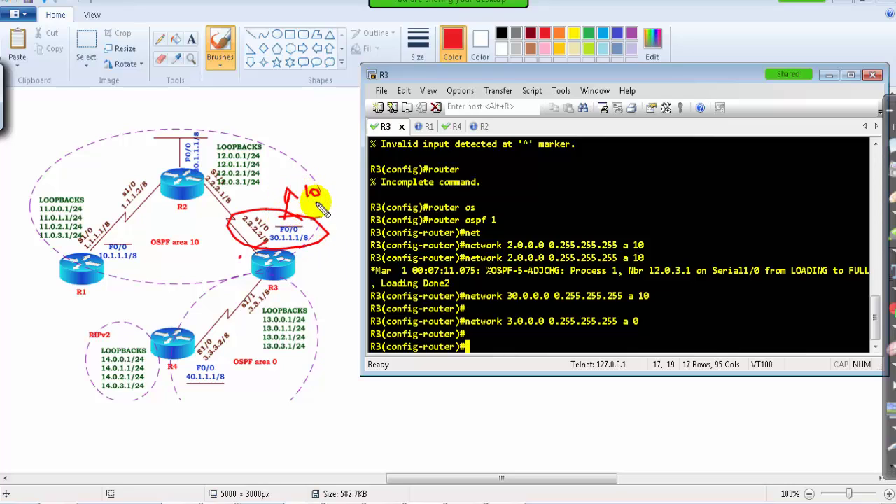
mouse_move(262, 277)
mouse_down()
mouse_move(268, 291)
mouse_move(305, 295)
mouse_up()
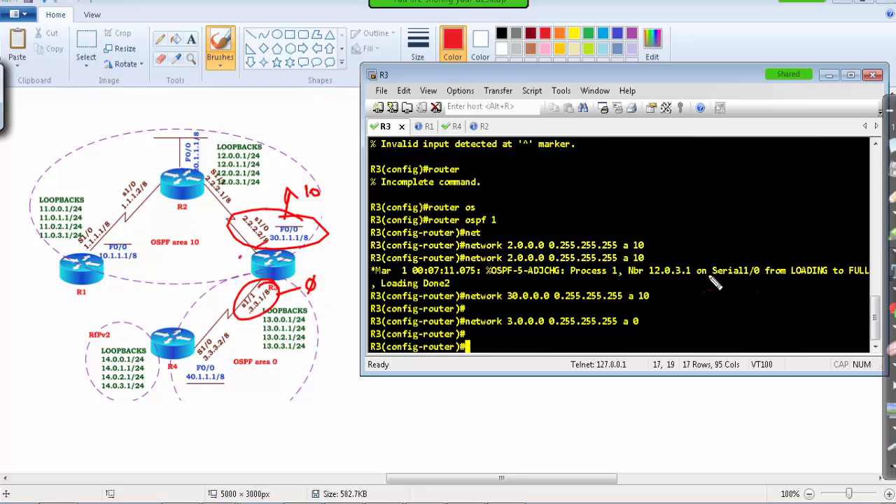
drag(647, 247, 634, 253)
drag(644, 328, 638, 322)
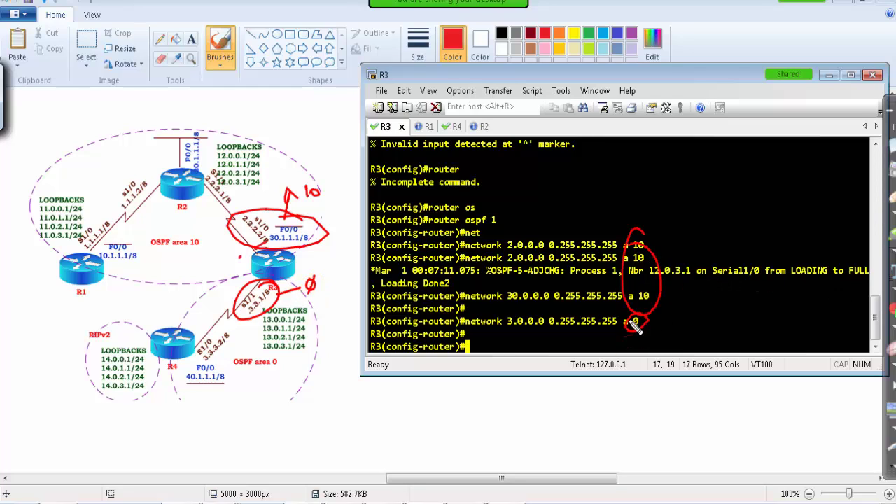
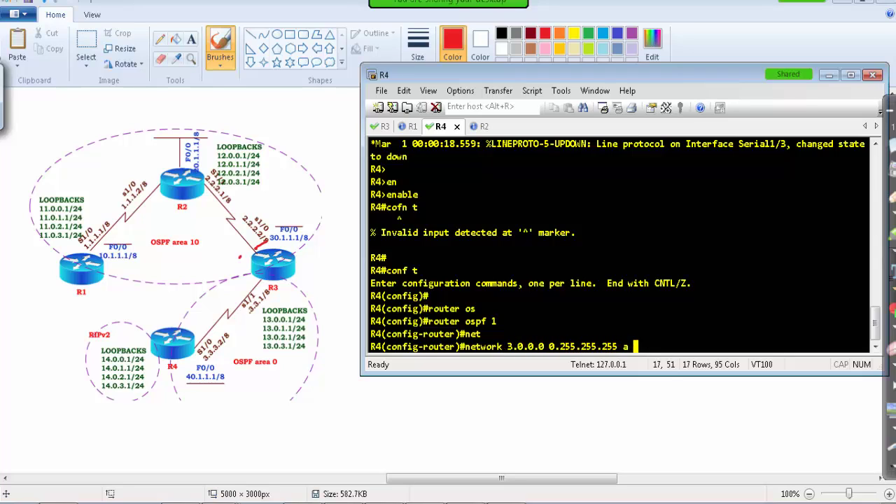
Advertise network 3.0.0.0 0.255.255.255 in area 0 on R4.
text(0)
key(Return)
key(Return)
key(Return)
key(Return)
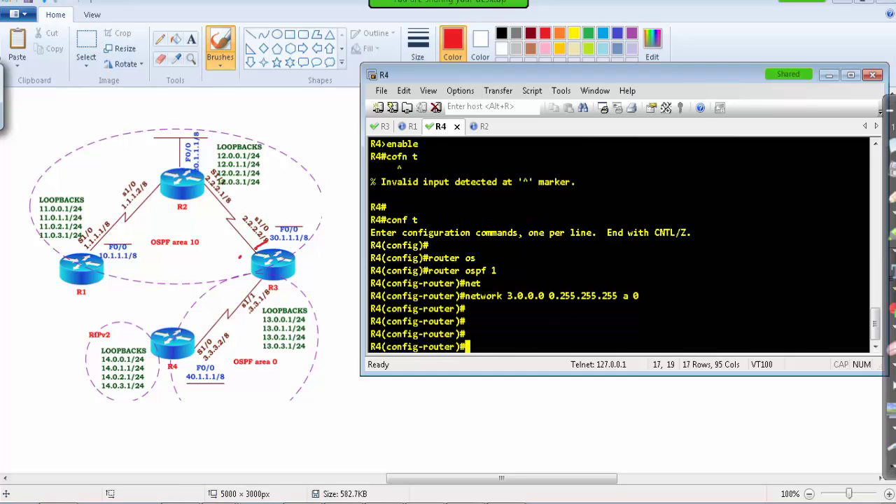
key(Up)
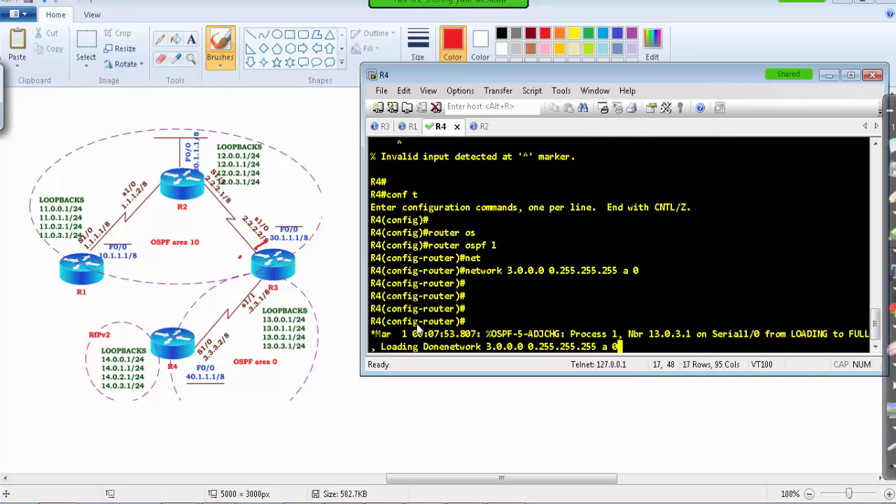
Return to the R3 session and advertise network 13.0.0.0 0.255.255.255 in area 0.
drag(440, 126, 418, 140)
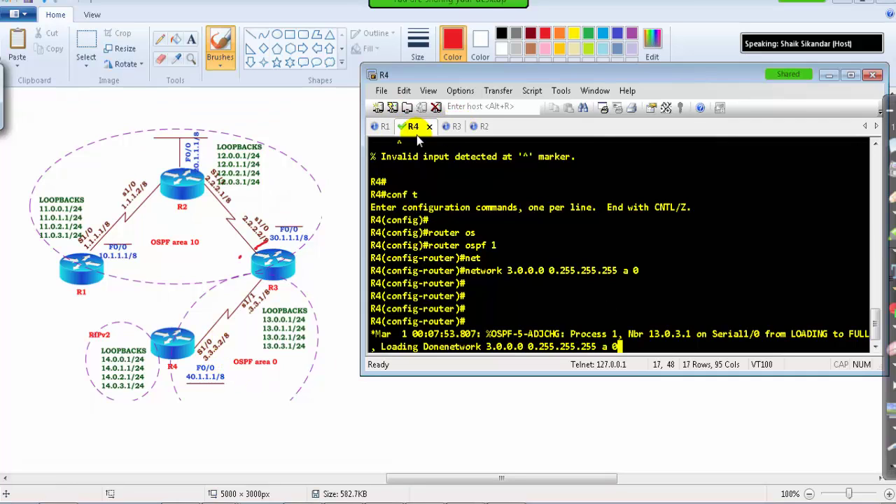
click(456, 126)
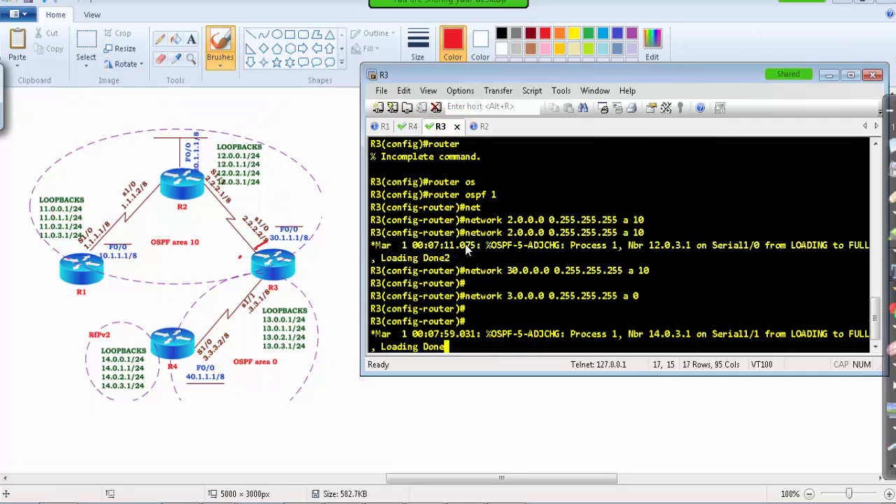
key(Return)
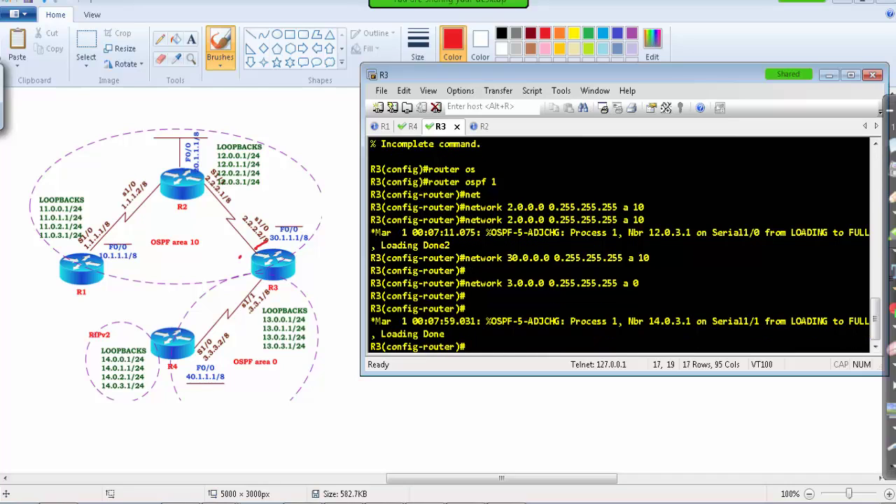
key(Up)
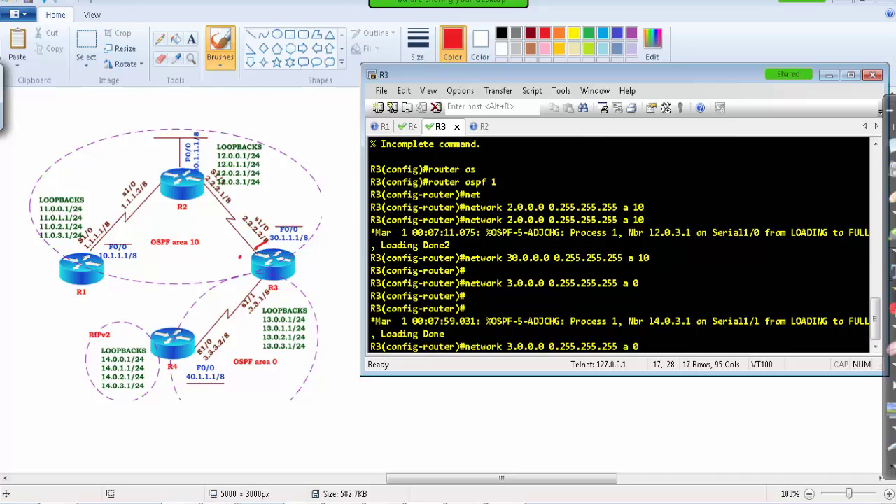
text(1)
key(Return)
key(Return)
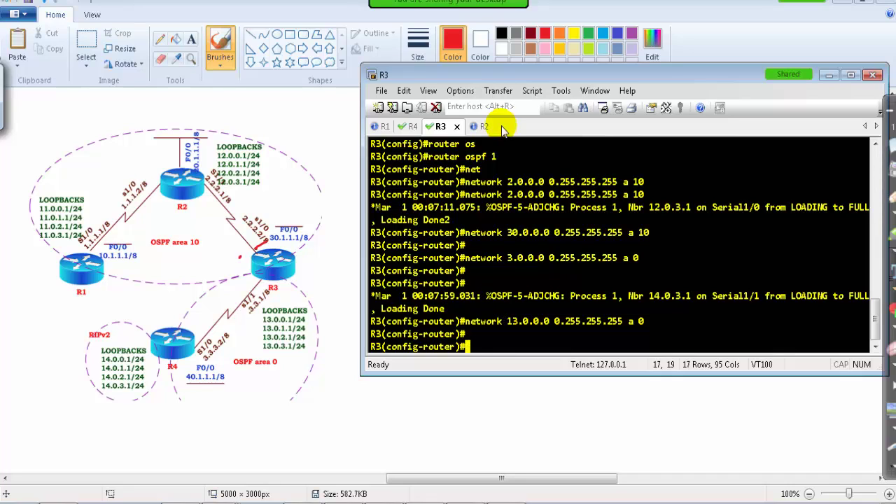
Return to the R4 session and advertise network 40.0.0.0 0.255.255.255 in area 0.
click(409, 126)
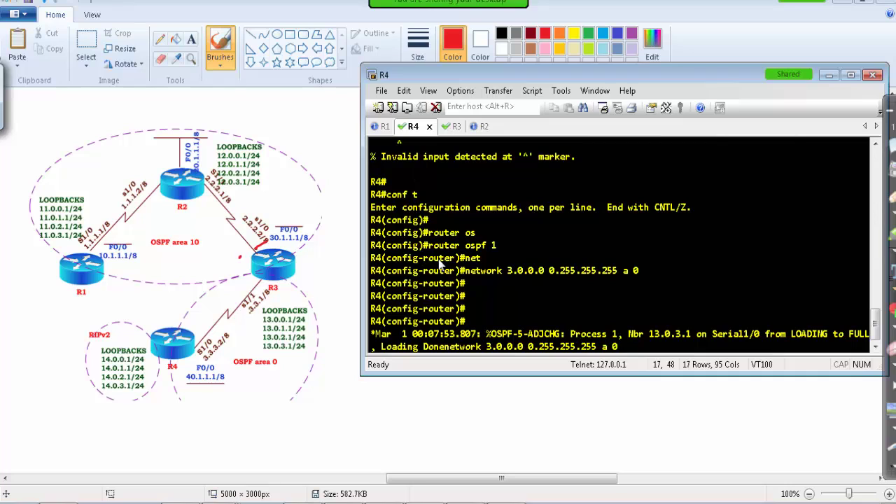
key(Return)
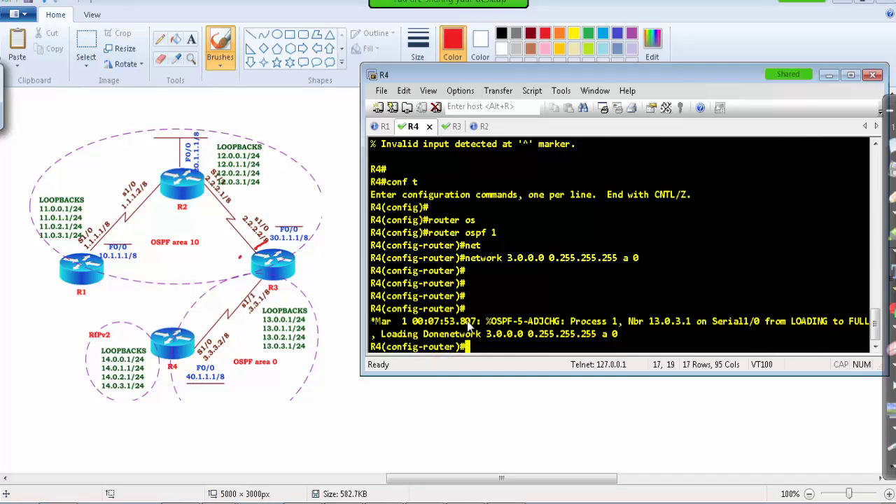
key(Up)
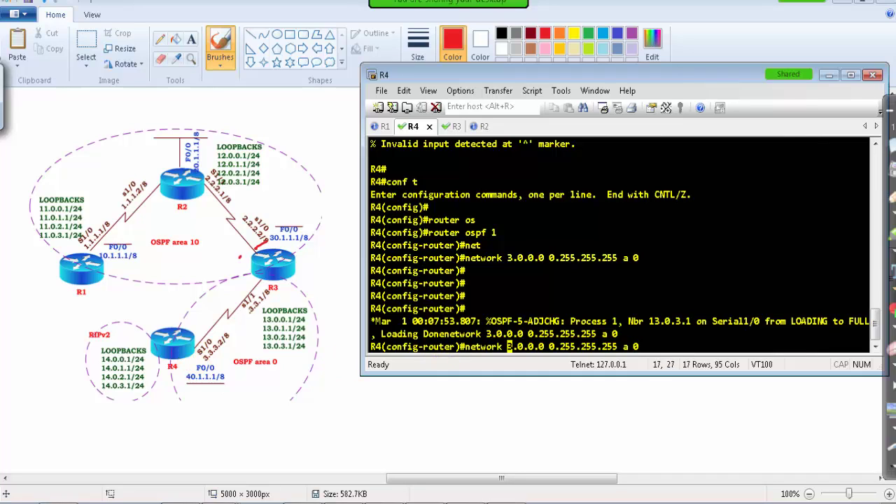
key(BackSpace)
text(40)
key(Return)
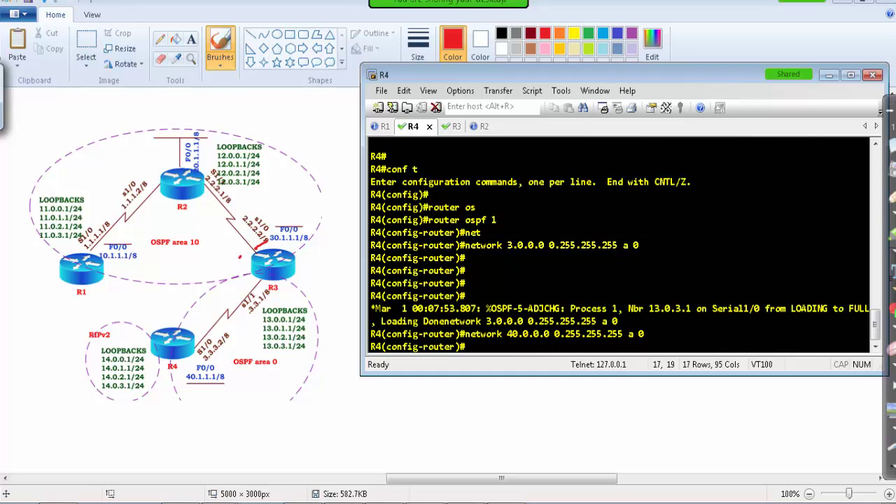
key(Return)
key(Return)
Redistribute RIP routes into OSPF on R4 with the subnets option.
text(re)
key(Tab)
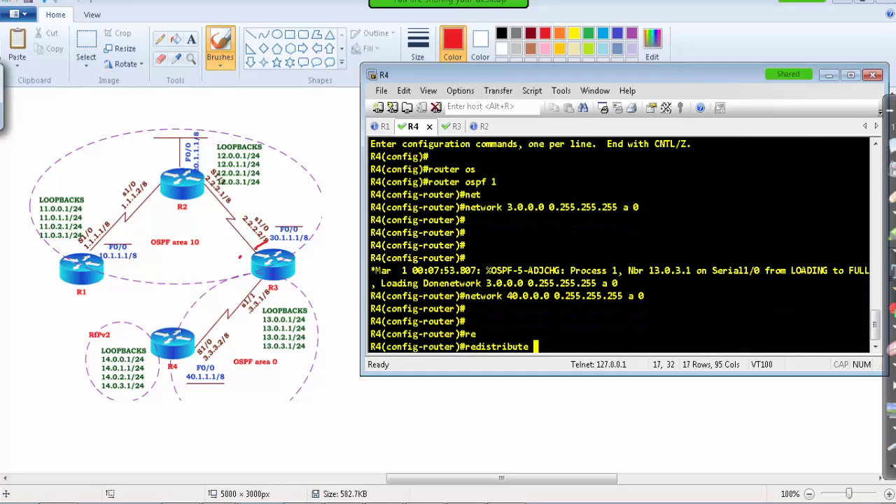
text(r)
key(Tab)
text(s)
key(Tab)
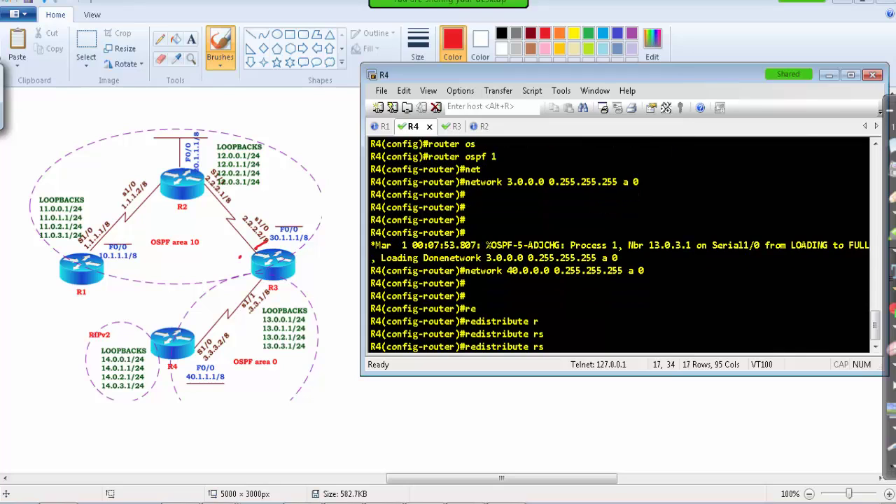
text(i)
key(Tab)
text(s)
key(Tab)
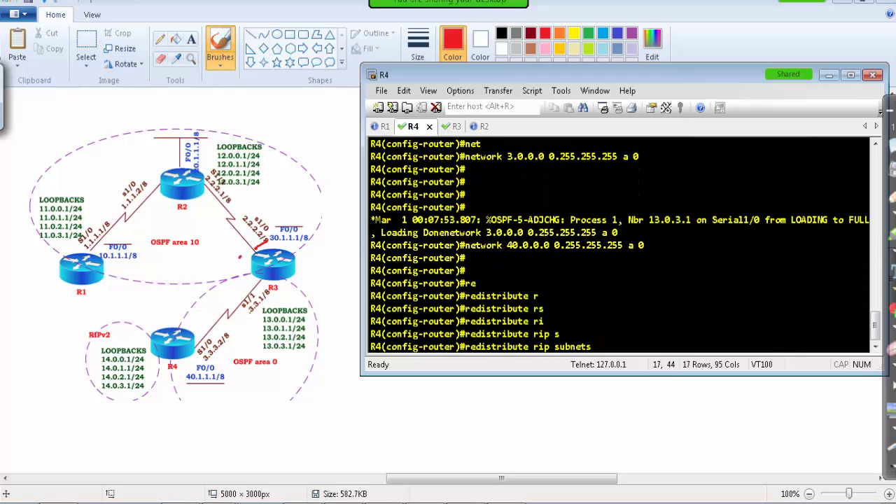
key(Return)
key(Return)
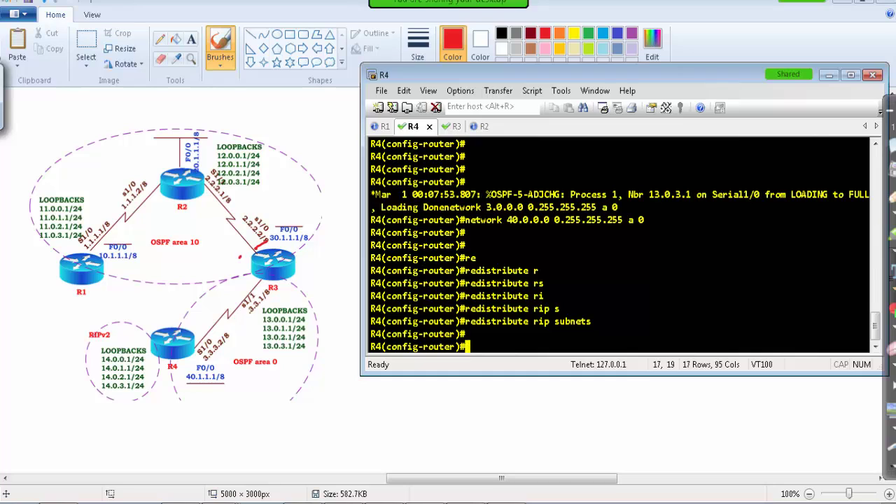
Leave OSPF configuration on R4, enter the RIP routing process and set it to version 2.
text(exit)
key(Return)
key(Return)
text(rout)
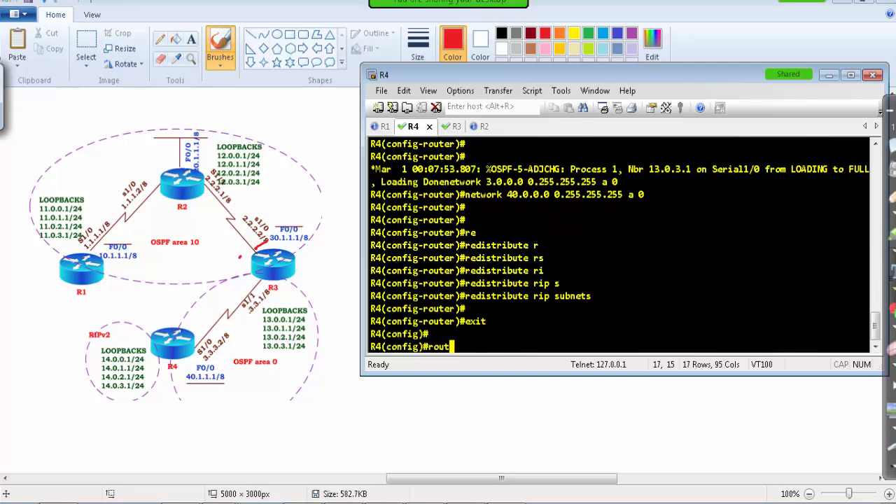
text(er rip)
key(Return)
text(ver 2)
key(Return)
Disable automatic summarization in the RIP process on R4.
text(no)
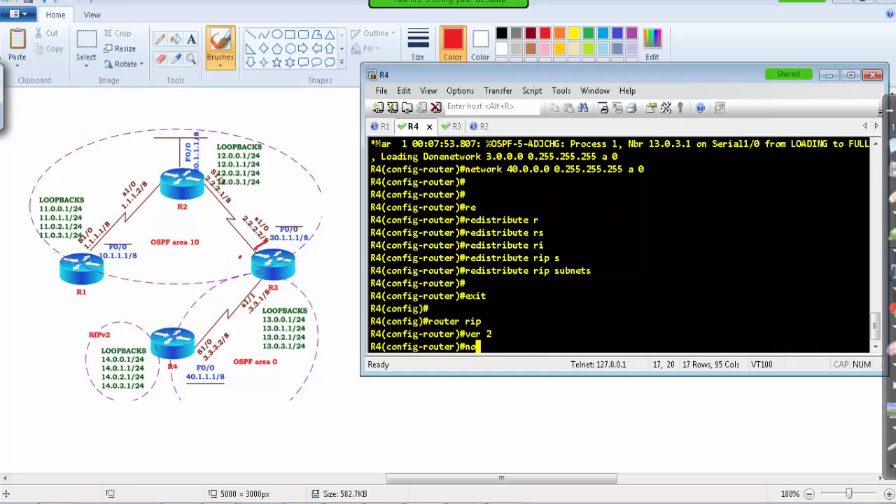
text( au)
key(Return)
Advertise network 14.0.0.0 in RIP on R4 and leave the router configuration.
text(net)
key(Tab)
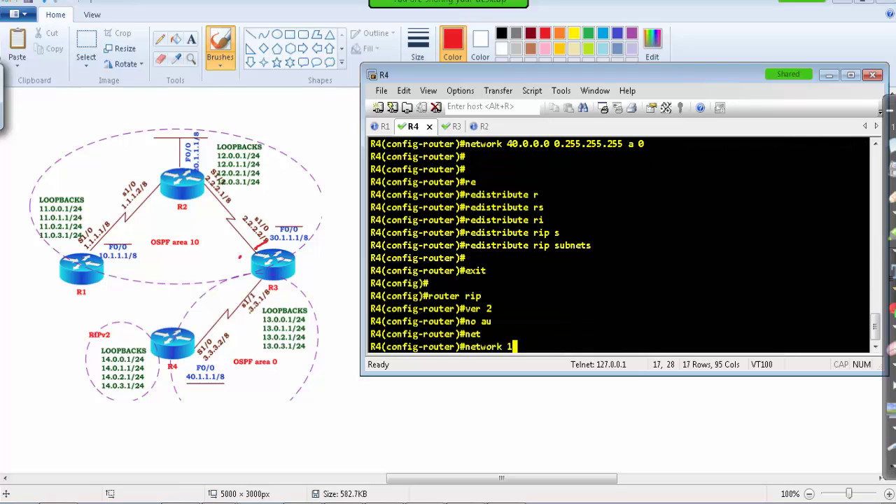
text(14.0.0.0)
key(Return)
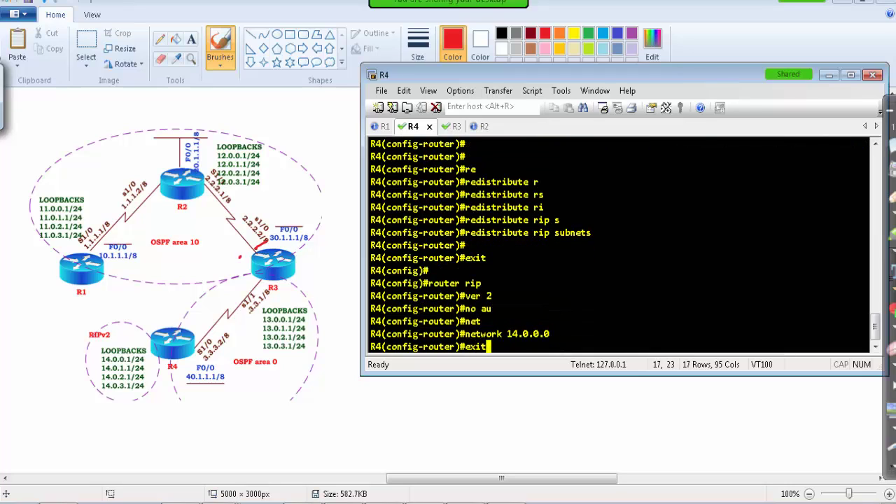
text(exit)
key(Return)
key(Return)
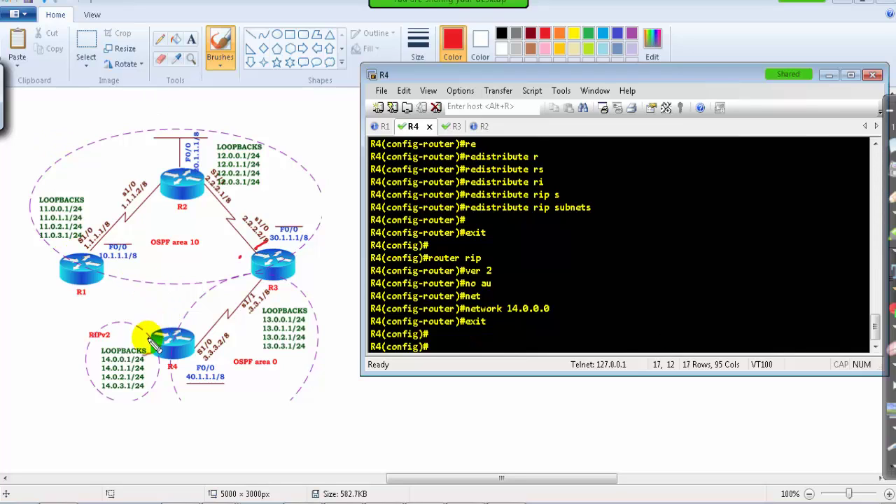
Mark R4's 14.x loopbacks, the RIP and redistribution commands and the link into OSPF 0 on screen, and clear the marks.
mouse_move(142, 347)
mouse_down()
mouse_move(142, 402)
mouse_move(144, 347)
mouse_up()
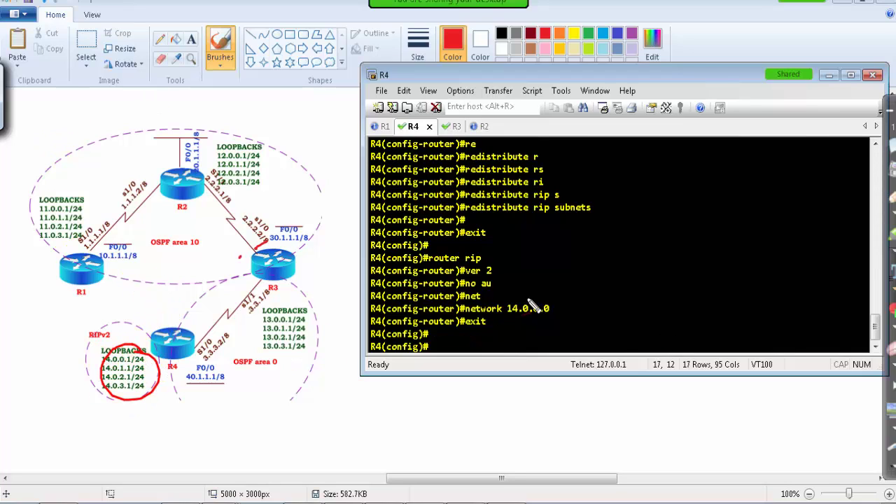
mouse_move(563, 302)
mouse_down()
mouse_move(506, 327)
mouse_move(490, 299)
mouse_move(497, 274)
mouse_up()
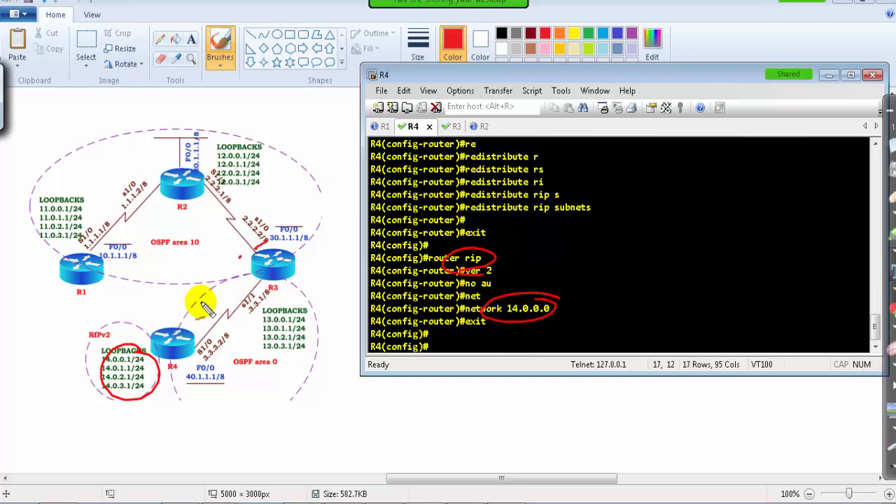
drag(142, 348, 209, 324)
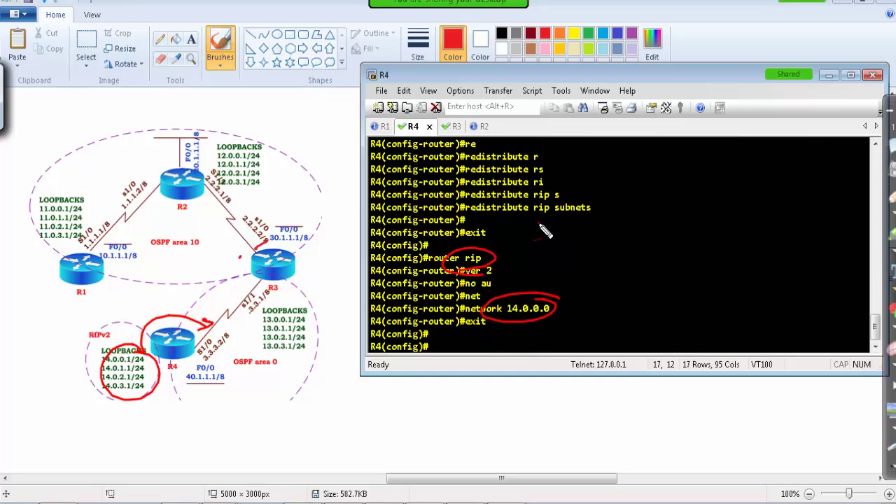
drag(544, 231, 565, 228)
mouse_move(203, 329)
mouse_down()
mouse_move(202, 343)
mouse_move(213, 348)
mouse_up()
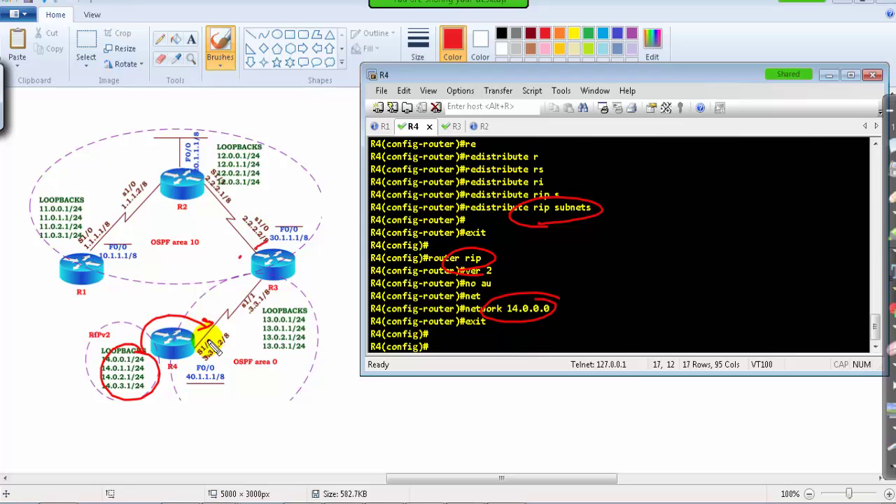
drag(190, 377, 194, 379)
mouse_move(201, 336)
mouse_down()
mouse_move(197, 360)
mouse_move(204, 350)
mouse_move(209, 378)
mouse_move(232, 359)
mouse_move(274, 378)
mouse_up()
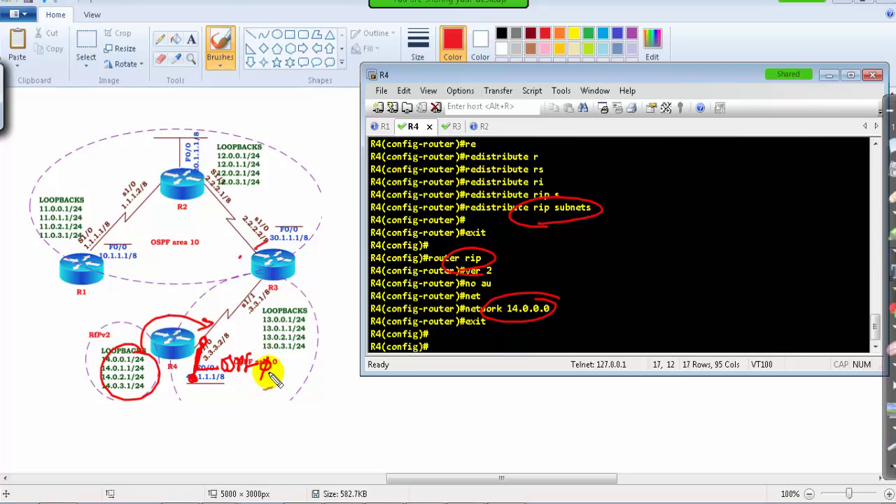
key(Escape)
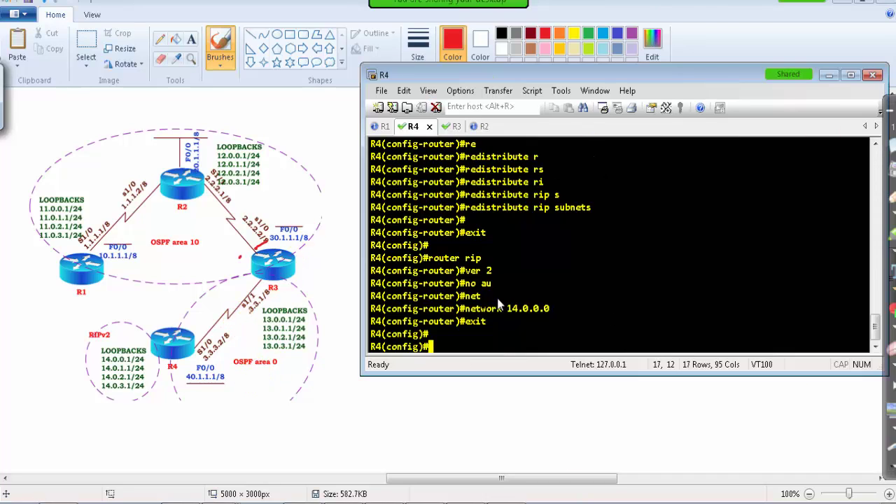
Switch to the R1 session and leave configuration mode for privileged EXEC mode.
click(383, 126)
key(Return)
key(Return)
key(Return)
key(Return)
key(Return)
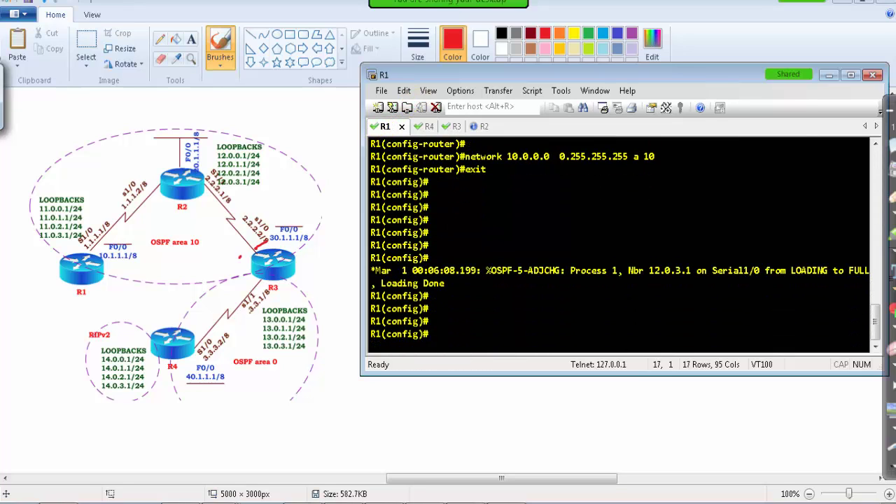
text(end)
key(Return)
Display the OSPF routes in R1's routing table.
text(sh ip rou)
key(Tab)
text(os)
key(Tab)
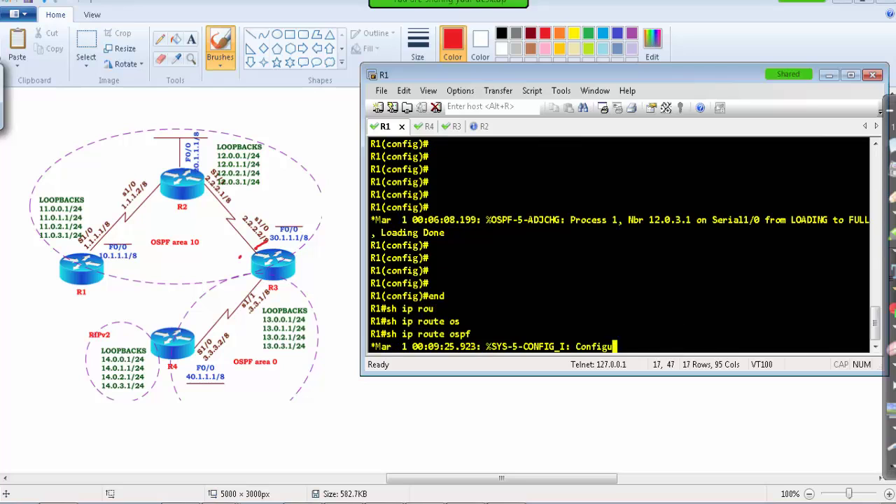
key(Return)
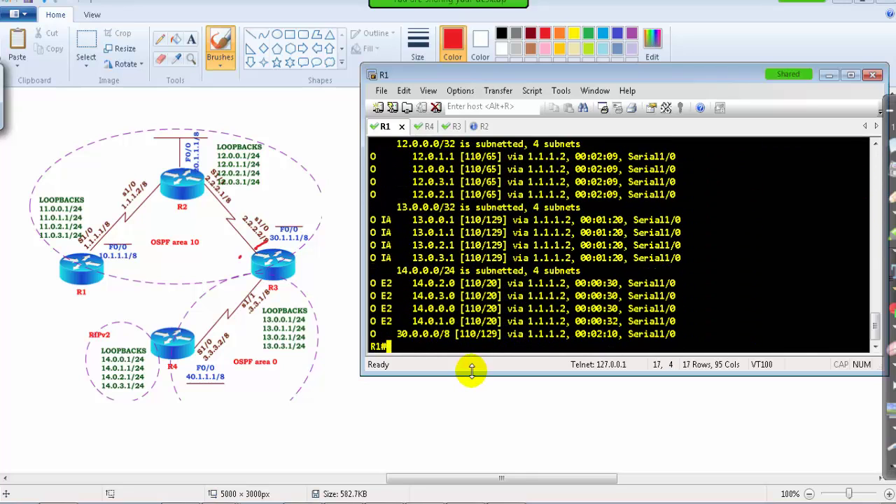
Enlarge the terminal window downward and display R1's OSPF routes again below some blank prompt lines.
drag(472, 374, 476, 404)
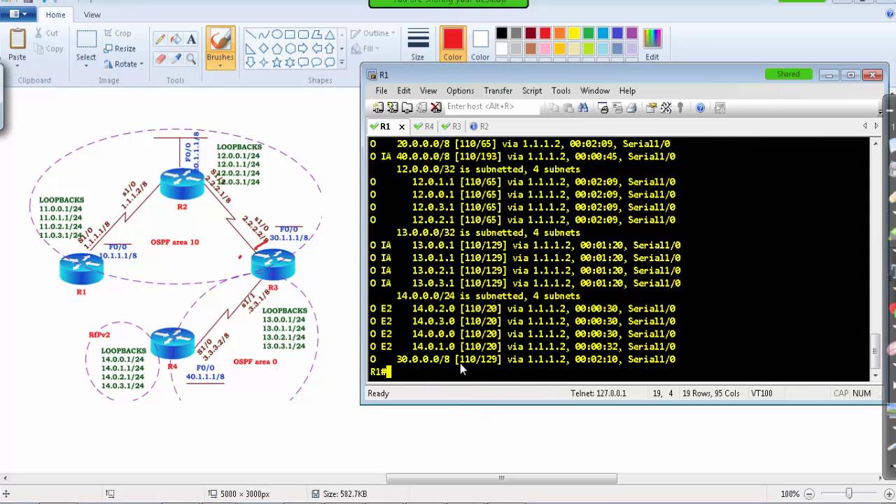
key(Return)
key(Return)
key(Return)
key(Return)
key(Return)
key(Return)
key(Return)
key(Return)
key(Return)
key(Return)
key(Return)
key(Return)
text(sh ip route ospf)
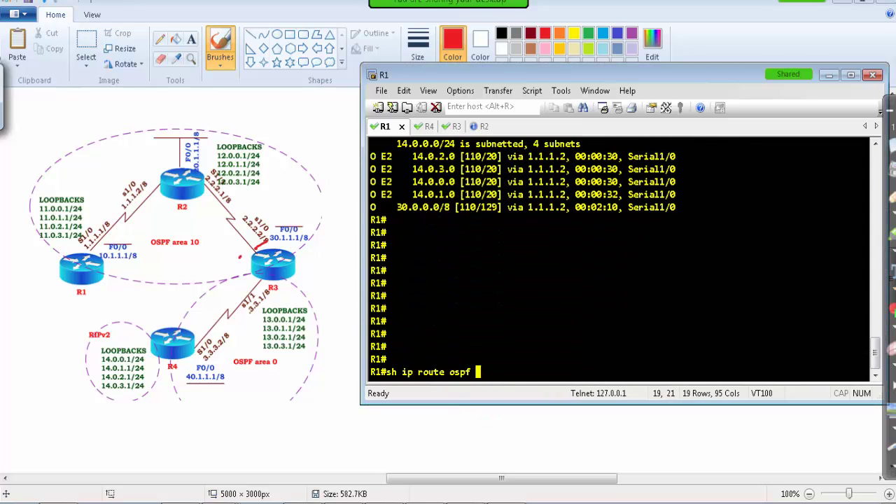
key(Return)
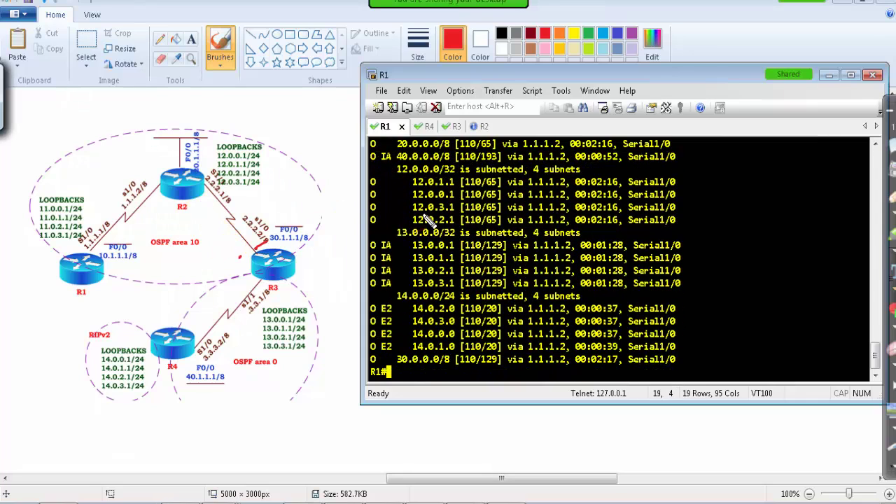
Box the 12.0.x.1 routes, circle their O codes in red and circle the 13.0.x.1 inter-area routes in blue.
drag(399, 170, 401, 212)
mouse_move(425, 177)
mouse_down()
mouse_move(465, 225)
mouse_move(406, 223)
mouse_up()
mouse_move(381, 170)
mouse_down()
mouse_move(361, 200)
mouse_move(369, 226)
mouse_up()
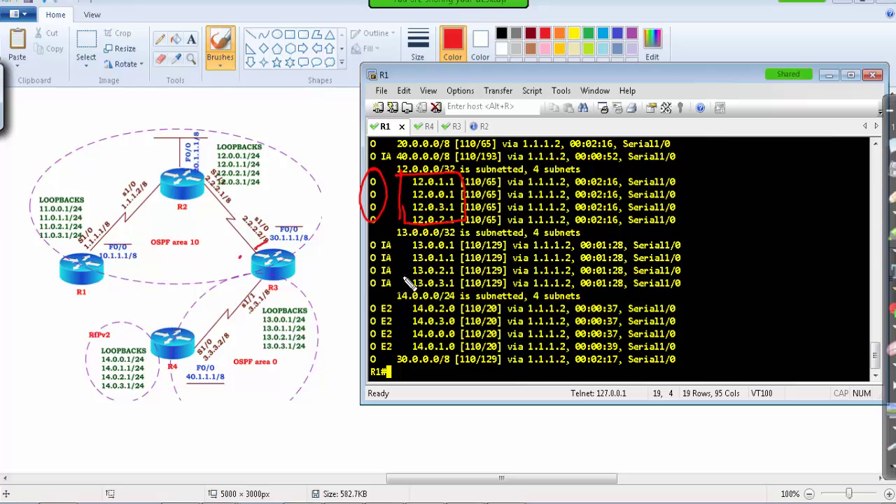
mouse_move(462, 245)
mouse_down()
mouse_move(406, 238)
mouse_move(354, 249)
mouse_move(370, 278)
mouse_move(452, 280)
mouse_move(422, 242)
mouse_up()
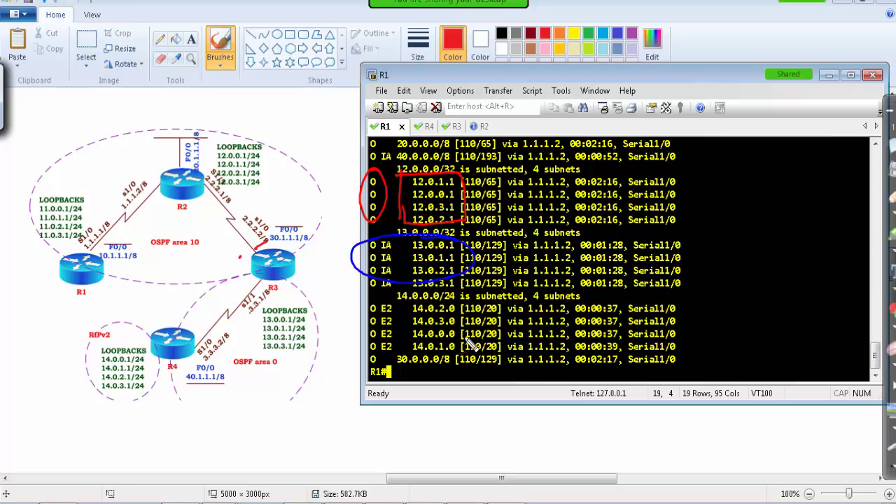
Circle the 14.0.x.0 routes in magenta and label the three route groups E2, O IA and O beside the table.
mouse_move(462, 317)
mouse_down()
mouse_move(426, 298)
mouse_move(369, 322)
mouse_move(426, 359)
mouse_move(462, 302)
mouse_up()
drag(402, 328, 356, 364)
mouse_move(345, 319)
mouse_down()
mouse_move(340, 330)
mouse_move(361, 333)
mouse_up()
drag(320, 256, 317, 258)
mouse_move(327, 257)
mouse_down()
mouse_move(328, 269)
mouse_move(339, 264)
mouse_up()
drag(344, 187, 342, 189)
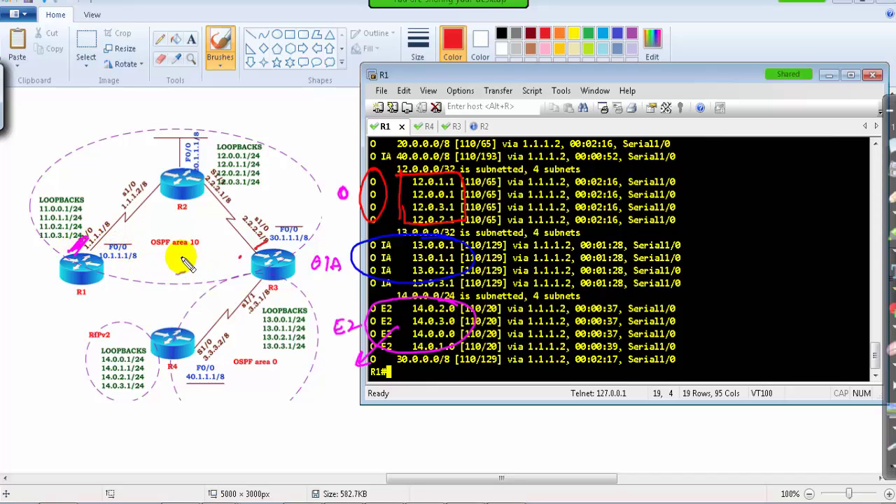
Write STUB under OSPF area 10, cross out the E2 routes and draw an arrow from them to an underlined O*IA.
mouse_move(174, 256)
mouse_down()
mouse_move(164, 267)
mouse_move(192, 258)
mouse_move(199, 277)
mouse_up()
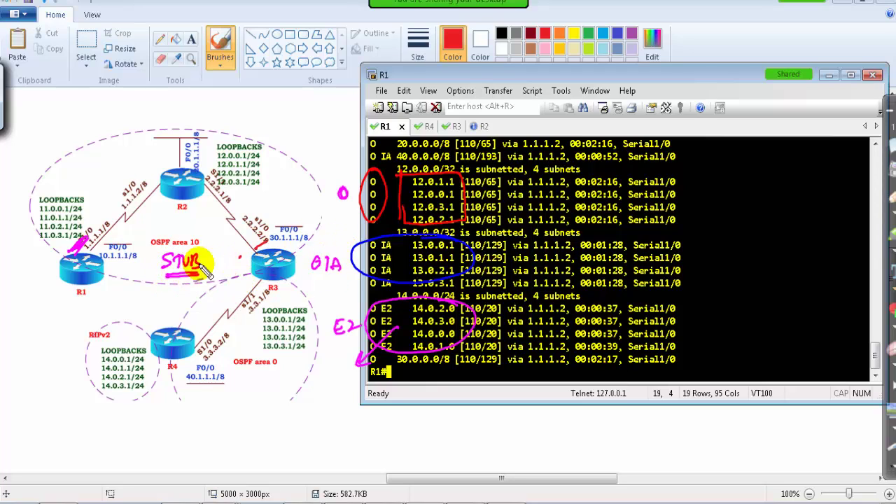
drag(396, 311, 445, 346)
drag(450, 312, 406, 348)
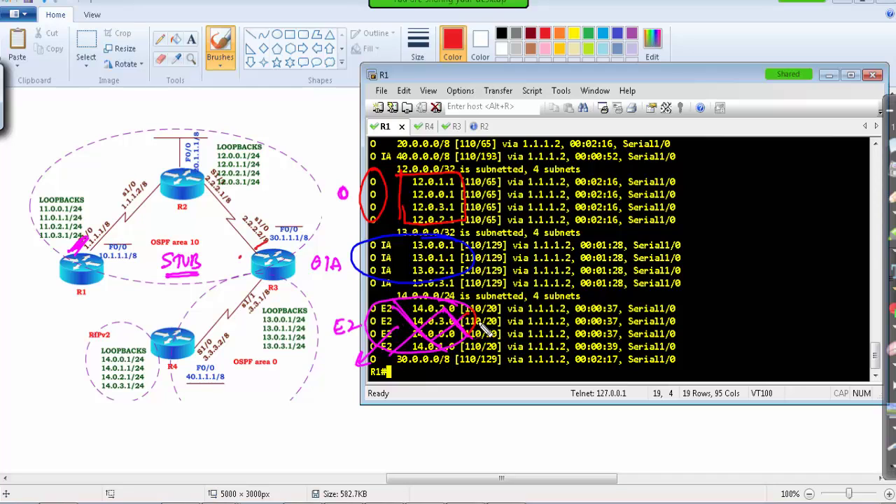
mouse_move(483, 323)
mouse_down()
mouse_move(744, 301)
mouse_move(757, 315)
mouse_up()
drag(764, 315, 777, 313)
drag(718, 323, 777, 323)
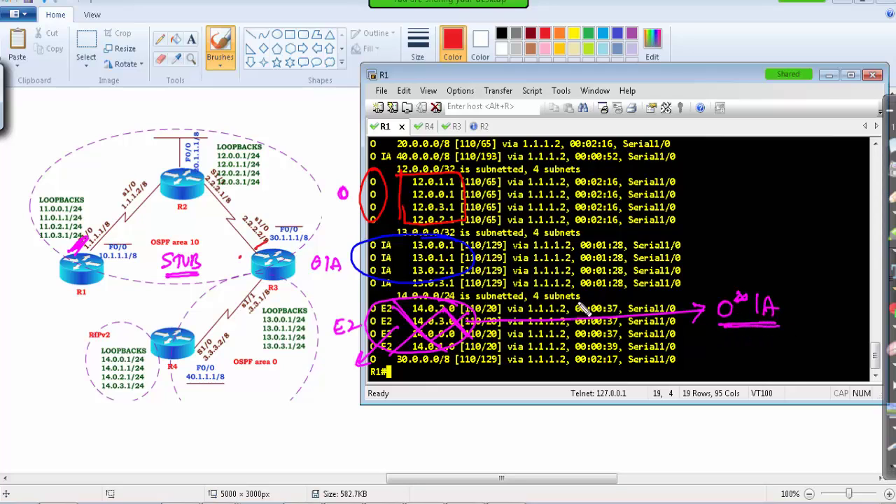
Annotate R3 as the specific ABR, mark R2 and R1, and clear all the on-screen drawings.
mouse_move(289, 256)
mouse_down()
mouse_move(331, 248)
mouse_move(334, 238)
mouse_move(295, 237)
mouse_move(282, 223)
mouse_move(293, 232)
mouse_move(311, 218)
mouse_move(336, 235)
mouse_up()
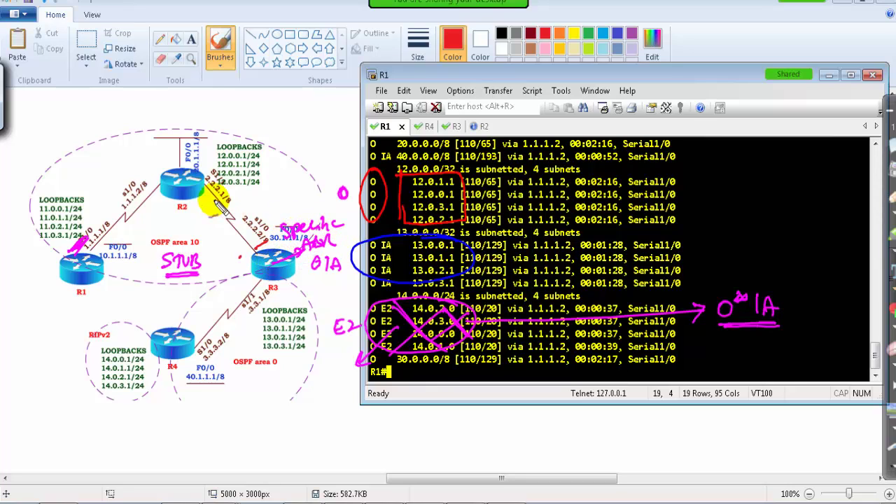
drag(207, 183, 199, 175)
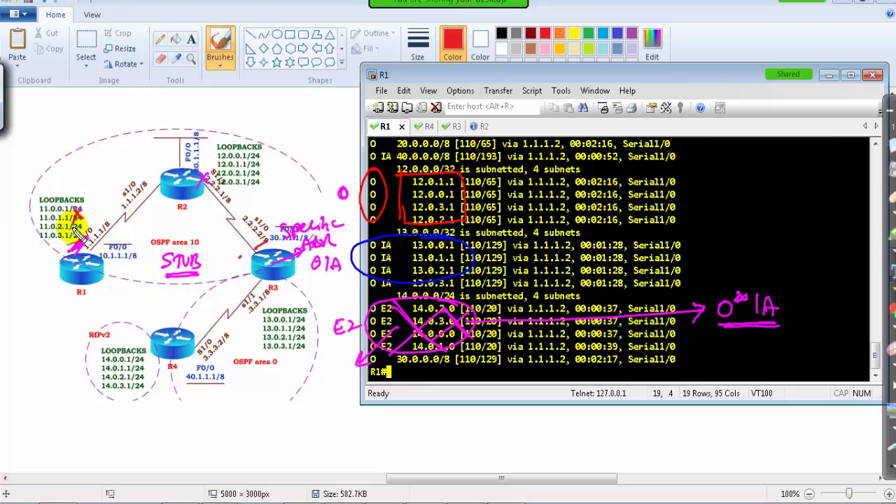
key(Escape)
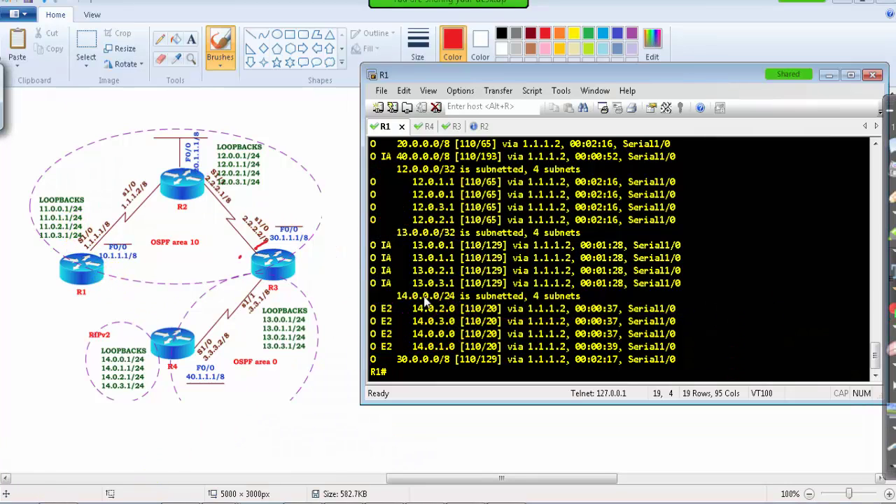
Switch to Paint and handwrite "Area 10 STUB" in black beneath the red title, underlined twice.
click(255, 242)
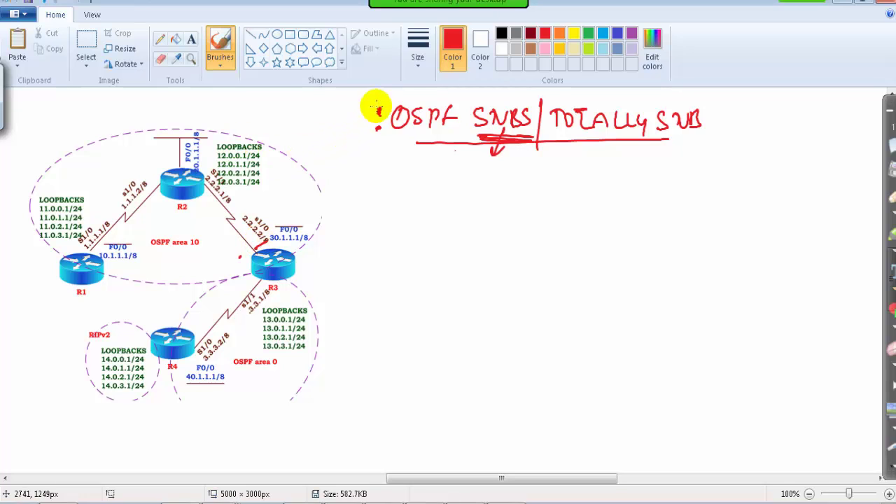
click(501, 39)
mouse_move(406, 199)
mouse_down()
mouse_move(412, 184)
mouse_move(459, 193)
mouse_move(516, 186)
mouse_move(537, 190)
mouse_move(534, 206)
mouse_up()
drag(420, 215, 532, 213)
In the blank canvas area beyond the red title, handwrite the heading "Areas which cannot be used STUB" with an underline and a leading colon.
drag(434, 479, 598, 476)
mouse_move(287, 140)
mouse_down()
mouse_move(292, 124)
mouse_move(316, 120)
mouse_move(380, 141)
mouse_move(394, 119)
mouse_move(438, 124)
mouse_move(452, 135)
mouse_move(448, 124)
mouse_move(606, 132)
mouse_move(632, 117)
mouse_move(642, 127)
mouse_up()
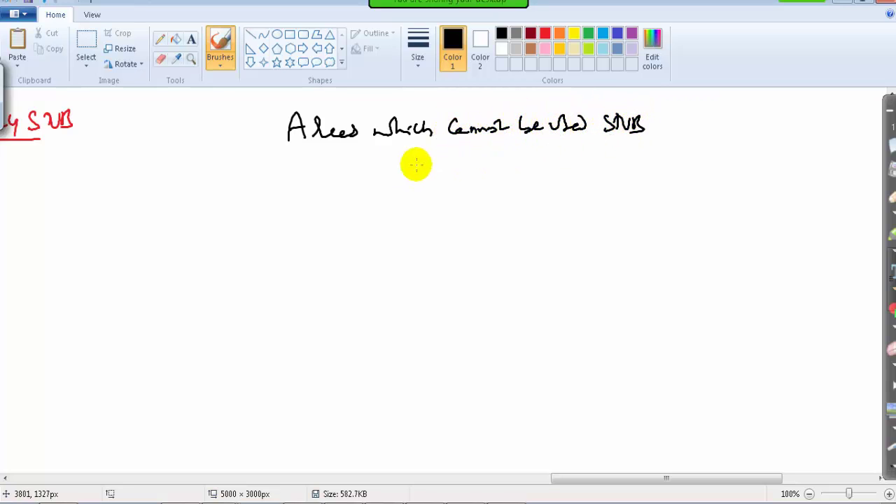
drag(308, 154, 462, 150)
drag(268, 120, 270, 124)
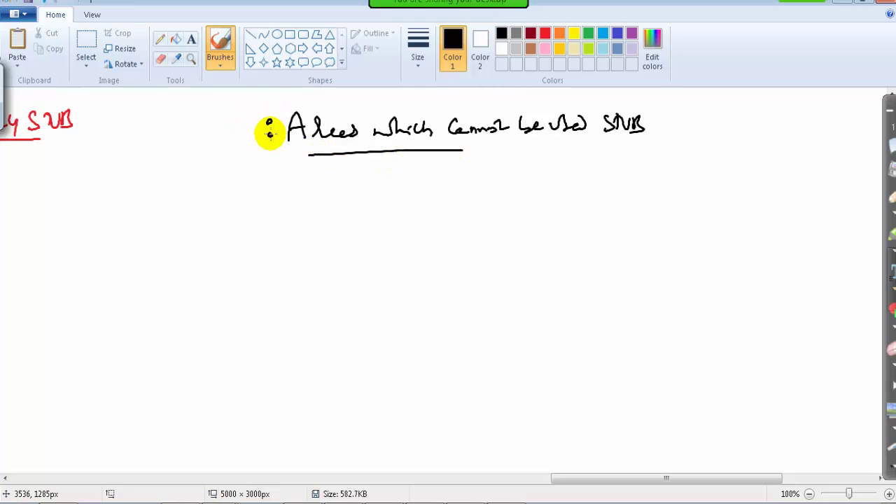
Write circled item 1 "Area 0" under the heading and mark it with a strike and an X.
mouse_move(282, 185)
mouse_down()
mouse_move(283, 194)
mouse_move(348, 199)
mouse_move(404, 190)
mouse_move(399, 203)
mouse_up()
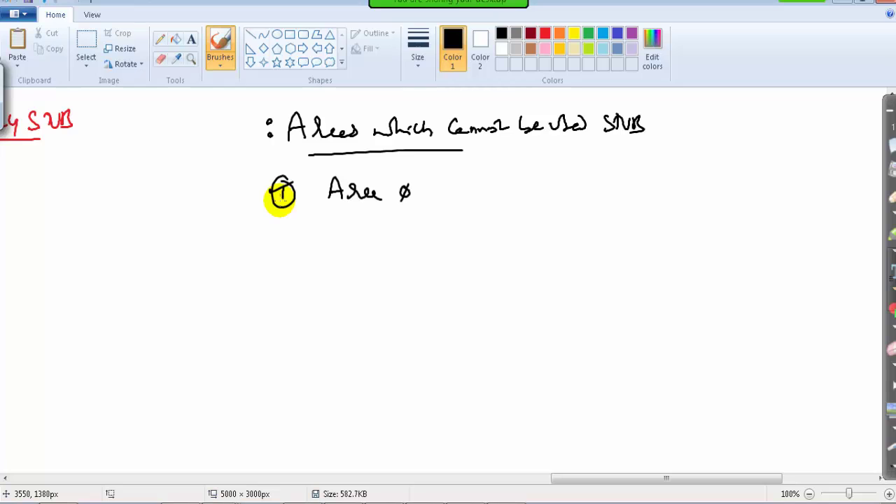
mouse_move(270, 189)
mouse_down()
mouse_move(301, 183)
mouse_move(254, 204)
mouse_up()
drag(254, 191, 244, 204)
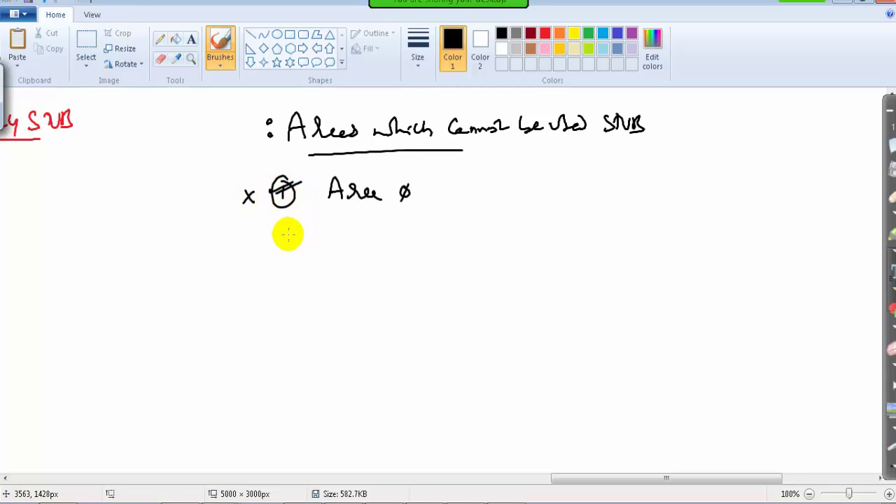
Write circled item 2 "Area with ASBR" below the Area 0 item.
drag(283, 231, 295, 246)
mouse_move(290, 222)
mouse_down()
mouse_move(273, 233)
mouse_move(294, 223)
mouse_up()
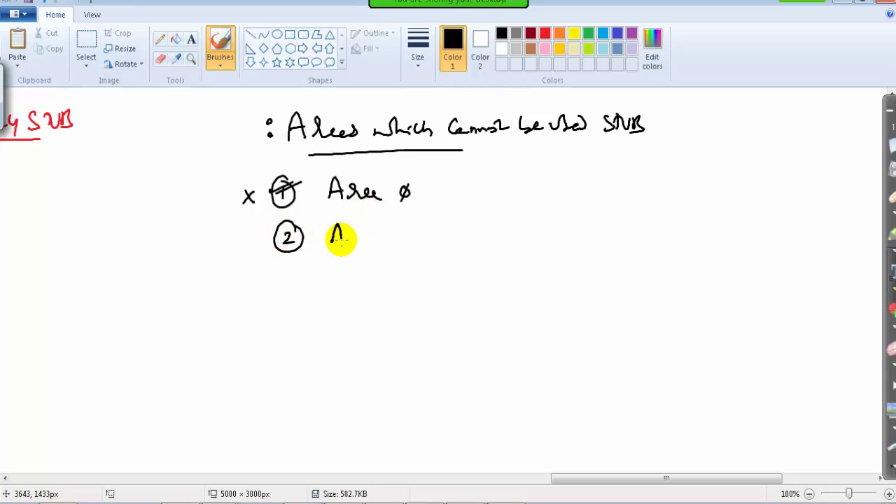
drag(341, 239, 467, 234)
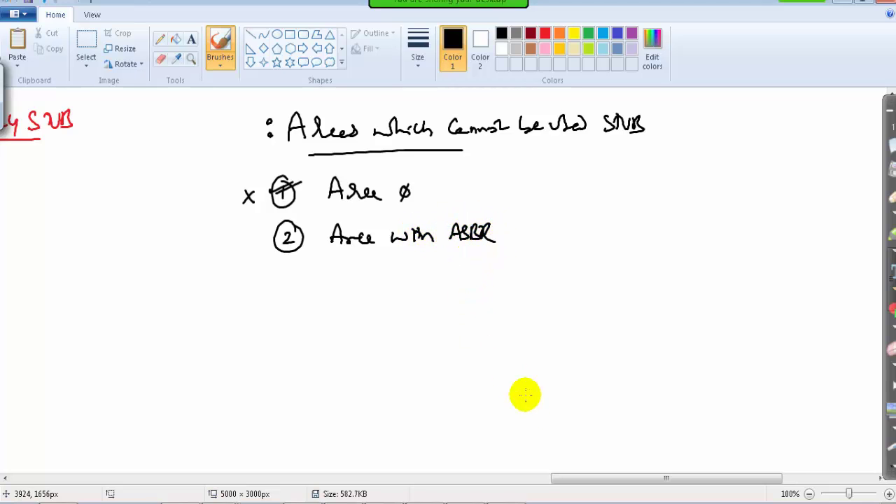
Back at the topology, circle R4's 14.x loopbacks with an arrow into area 0 and draw three adjoining ovals under "Area 10 STUB".
drag(568, 480, 385, 483)
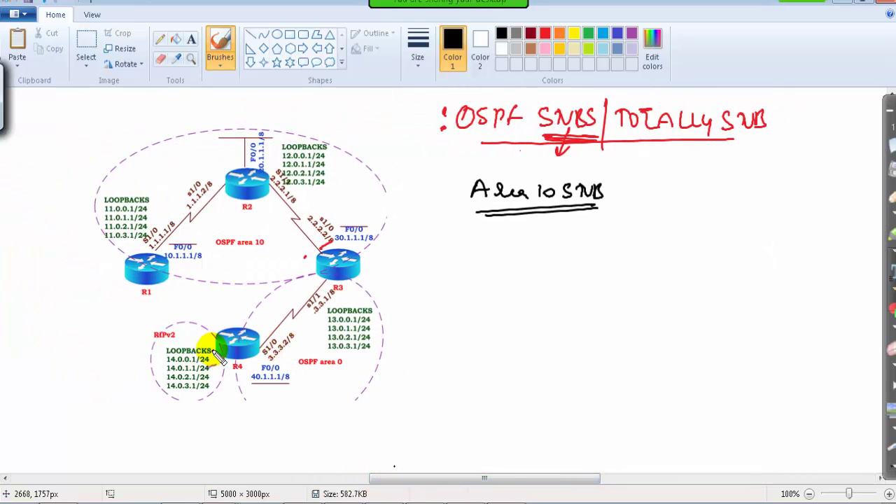
mouse_move(207, 341)
mouse_down()
mouse_move(216, 383)
mouse_move(207, 368)
mouse_move(226, 389)
mouse_move(218, 393)
mouse_move(256, 397)
mouse_move(294, 355)
mouse_up()
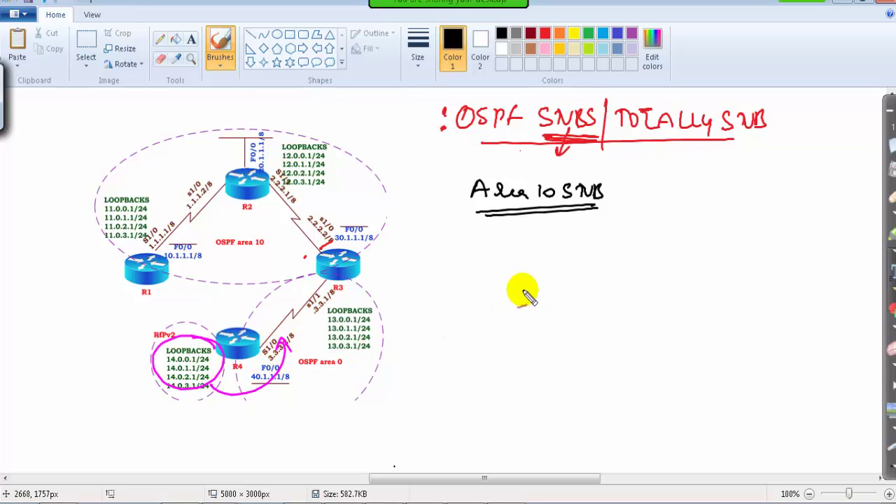
mouse_move(570, 265)
mouse_down()
mouse_move(455, 254)
mouse_move(570, 270)
mouse_move(600, 241)
mouse_move(576, 260)
mouse_move(822, 260)
mouse_move(736, 261)
mouse_up()
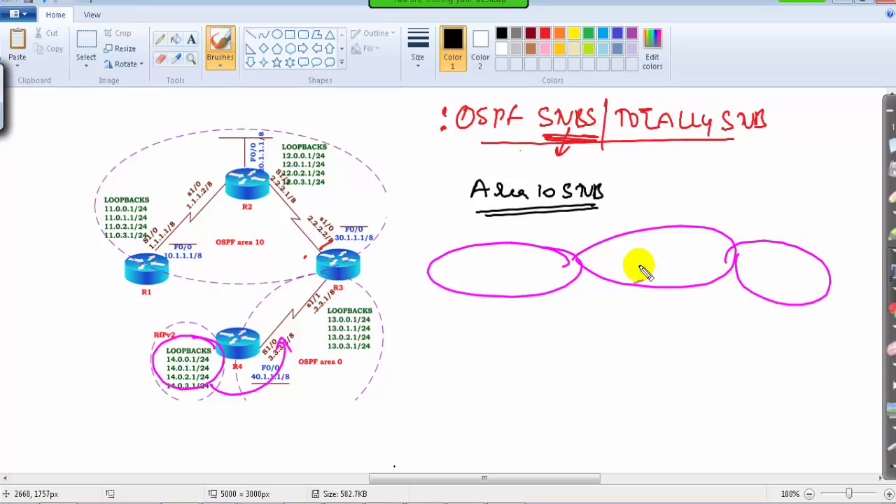
Label the three adjoining ovals under "Area 10 STUB" as areas 10, 0 and 20.
drag(657, 249, 654, 263)
drag(502, 261, 502, 273)
drag(512, 263, 512, 263)
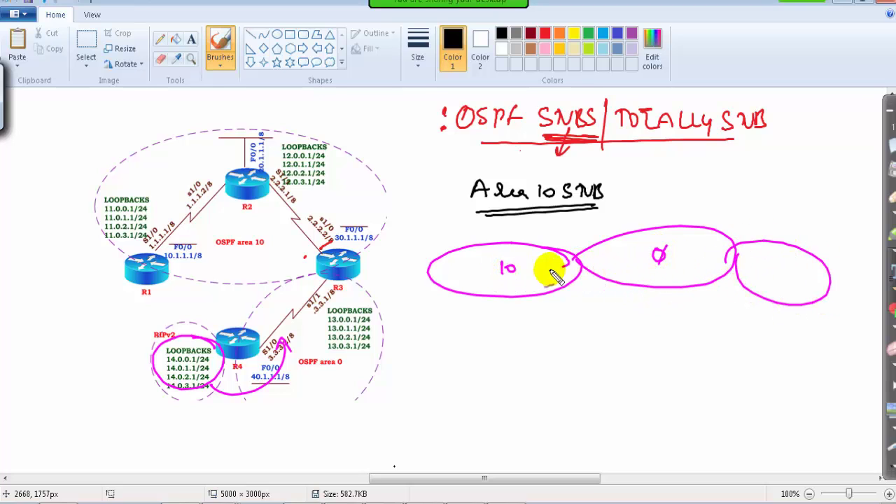
mouse_move(768, 267)
mouse_down()
mouse_move(791, 276)
mouse_move(781, 274)
mouse_up()
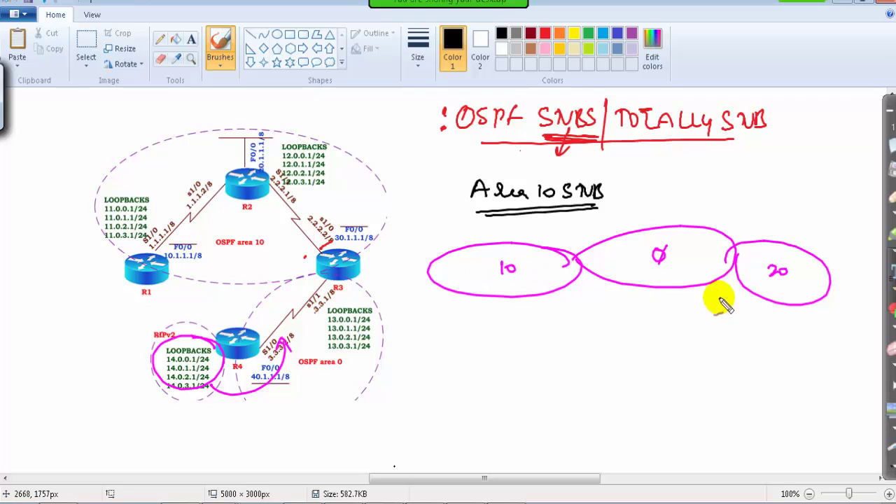
Draw a cloud labelled "RIP" below area 20, with several upward arrows and a curved arrow into that area.
mouse_move(780, 308)
mouse_down()
mouse_move(805, 352)
mouse_move(791, 311)
mouse_up()
mouse_move(812, 349)
mouse_down()
mouse_move(805, 308)
mouse_move(823, 309)
mouse_up()
mouse_move(837, 364)
mouse_down()
mouse_move(840, 332)
mouse_move(797, 324)
mouse_move(771, 361)
mouse_move(790, 390)
mouse_move(847, 378)
mouse_move(801, 383)
mouse_move(794, 367)
mouse_move(813, 378)
mouse_move(819, 339)
mouse_move(844, 297)
mouse_up()
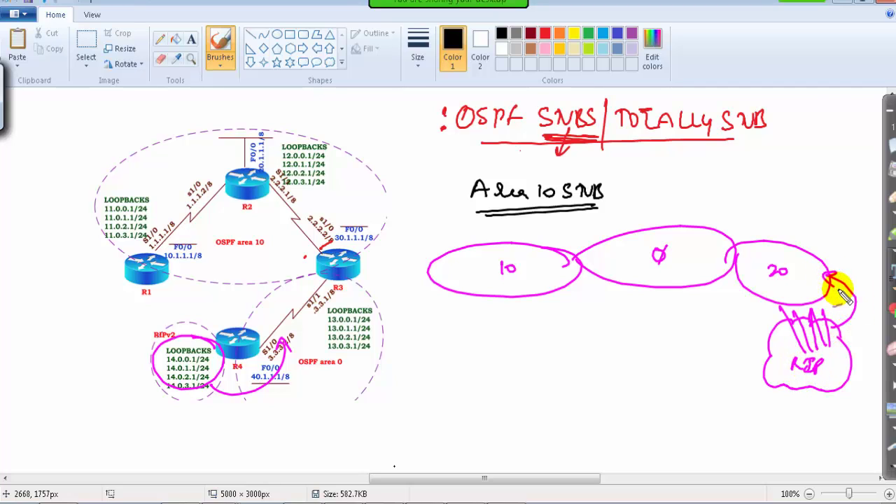
Put X marks above areas 0 and 20, and write "ASBR" inside area 20 beside its RIP connection.
drag(654, 210, 662, 220)
mouse_move(662, 210)
mouse_down()
mouse_move(651, 224)
mouse_move(667, 214)
mouse_move(647, 206)
mouse_move(648, 235)
mouse_up()
mouse_move(785, 229)
mouse_down()
mouse_move(803, 245)
mouse_move(785, 252)
mouse_up()
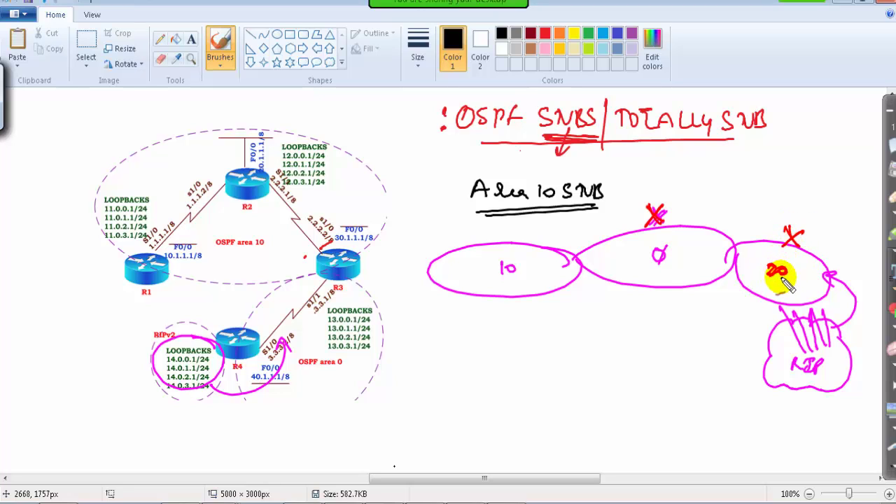
mouse_move(806, 281)
mouse_down()
mouse_move(822, 286)
mouse_move(835, 280)
mouse_move(848, 291)
mouse_move(839, 300)
mouse_move(846, 284)
mouse_move(838, 262)
mouse_move(819, 271)
mouse_up()
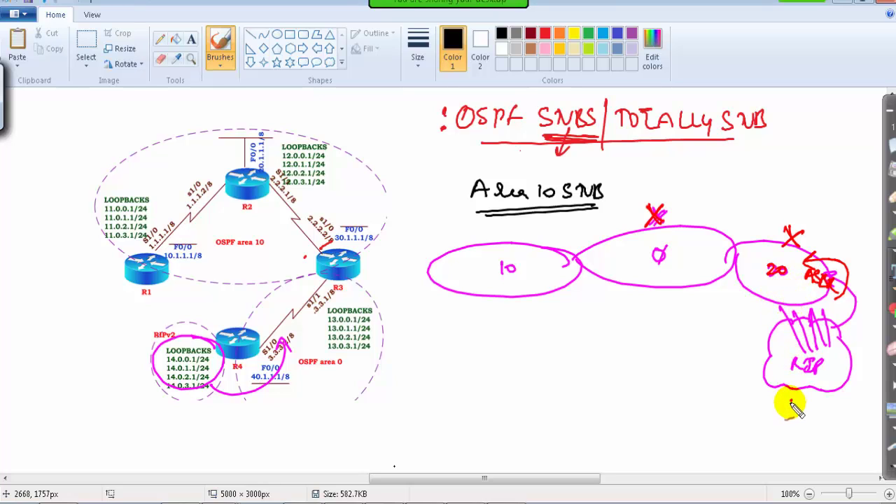
Draw crossed-out E1/E2 arrows from the RIP cloud past area 20 "STUB" toward areas 0 and 10, and circle the note "Stop E1/E2".
mouse_move(791, 403)
mouse_down()
mouse_move(839, 413)
mouse_move(870, 359)
mouse_move(881, 308)
mouse_move(844, 252)
mouse_move(758, 215)
mouse_move(775, 225)
mouse_move(815, 203)
mouse_move(822, 209)
mouse_move(772, 231)
mouse_move(770, 190)
mouse_move(748, 164)
mouse_move(763, 178)
mouse_move(787, 165)
mouse_move(837, 164)
mouse_up()
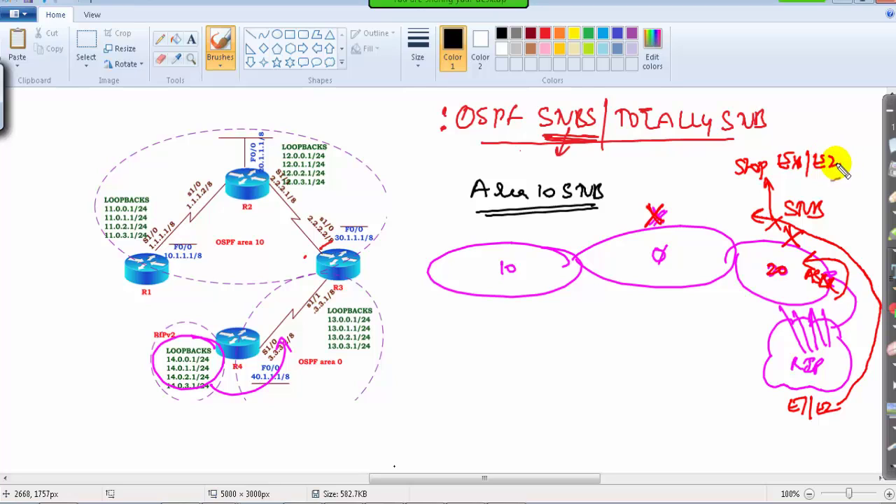
drag(727, 221, 616, 220)
mouse_move(616, 220)
mouse_down()
mouse_move(638, 231)
mouse_move(689, 224)
mouse_up()
drag(690, 208, 670, 234)
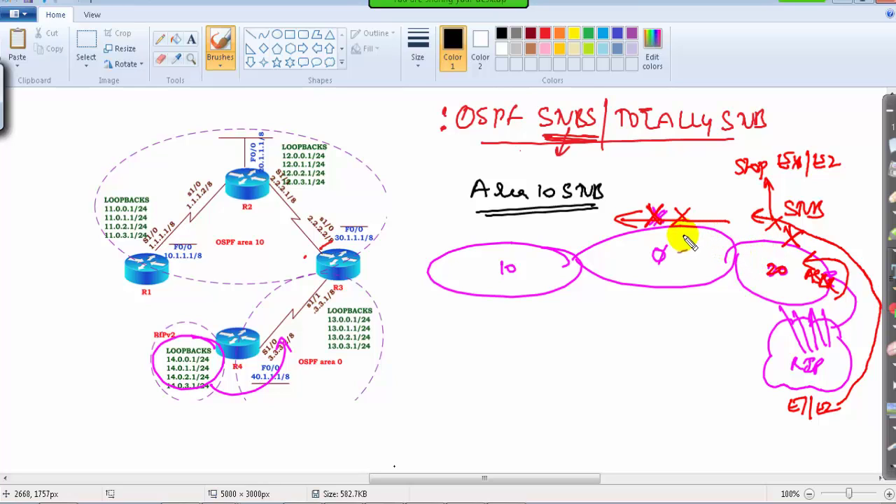
drag(756, 183, 740, 176)
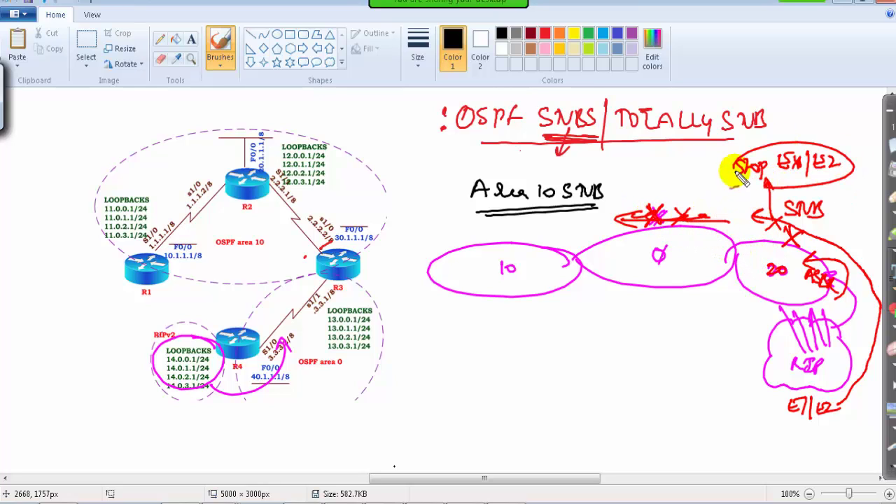
mouse_move(777, 358)
mouse_down()
mouse_move(738, 363)
mouse_move(686, 302)
mouse_move(703, 323)
mouse_move(684, 349)
mouse_move(705, 353)
mouse_move(580, 341)
mouse_move(533, 308)
mouse_move(553, 326)
mouse_up()
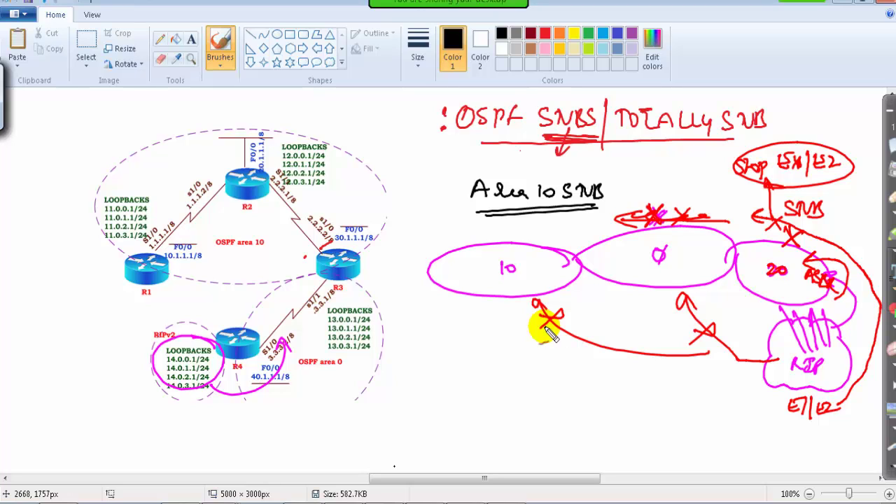
Circle area 20, write an underlined "STUB" above area 10, and put an X inside both area 0 and area 20.
mouse_move(746, 246)
mouse_down()
mouse_move(804, 315)
mouse_move(769, 259)
mouse_up()
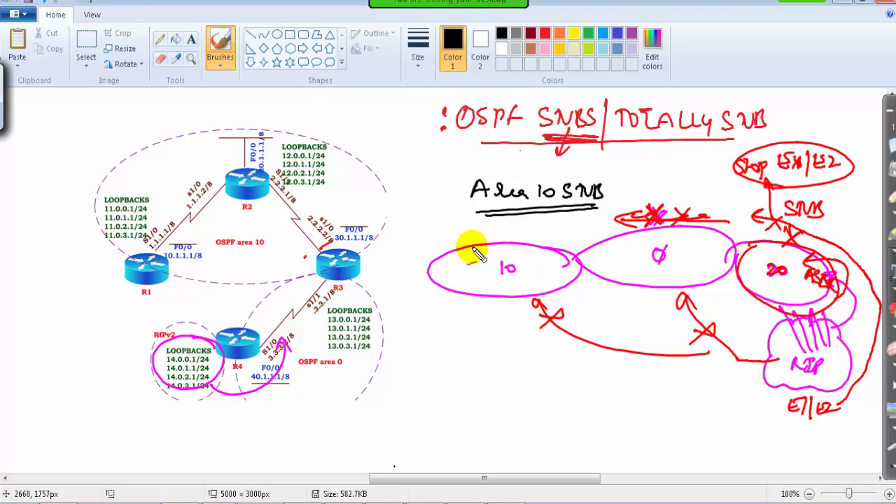
drag(460, 228, 470, 235)
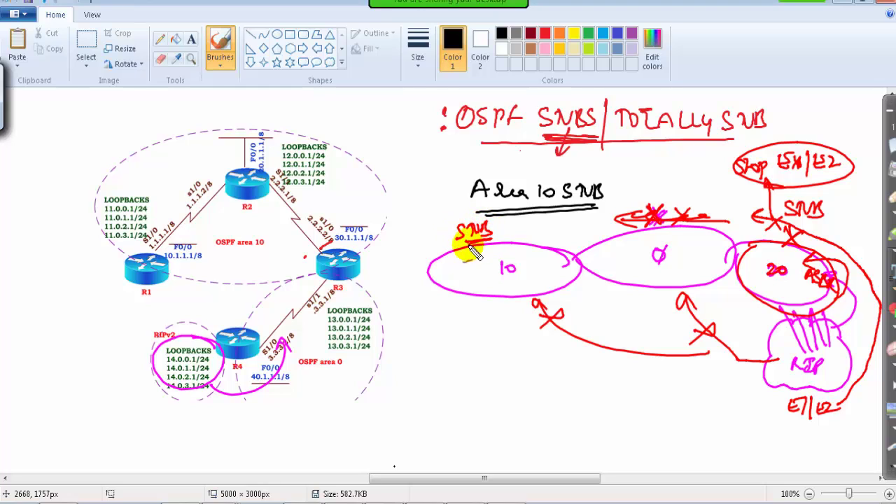
drag(615, 255, 628, 270)
drag(628, 255, 615, 270)
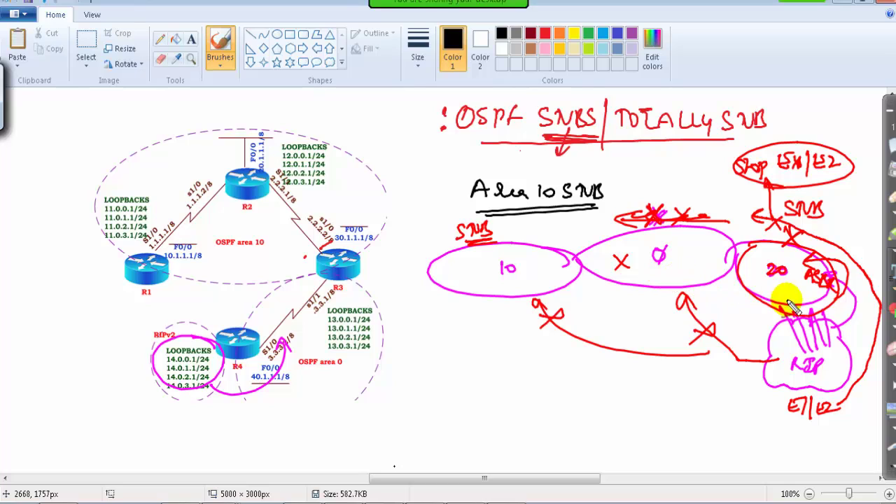
drag(786, 285, 773, 299)
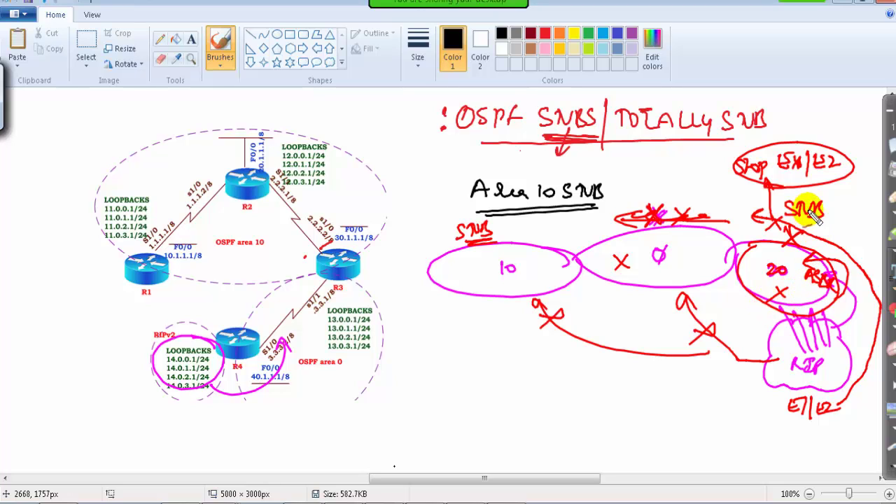
Underline "E1/E2" in the circled stop note and draw a line upward from it ending in an X.
drag(777, 180, 832, 177)
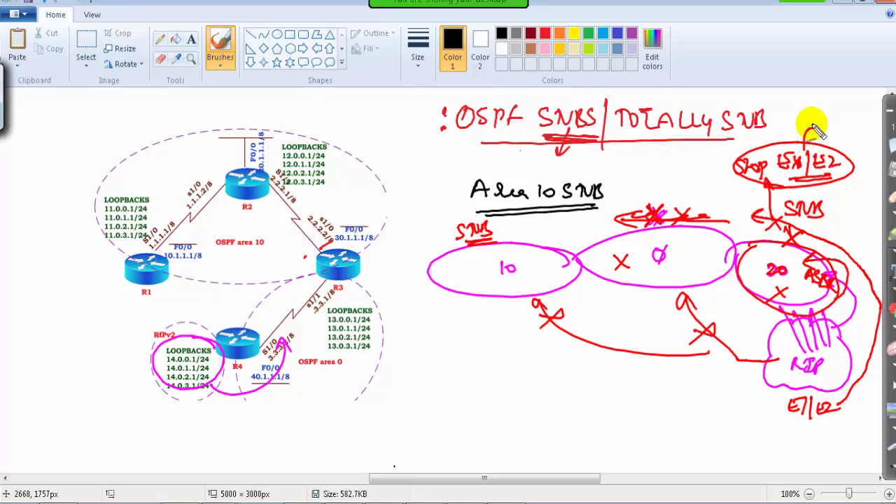
drag(812, 115, 827, 131)
drag(827, 115, 813, 133)
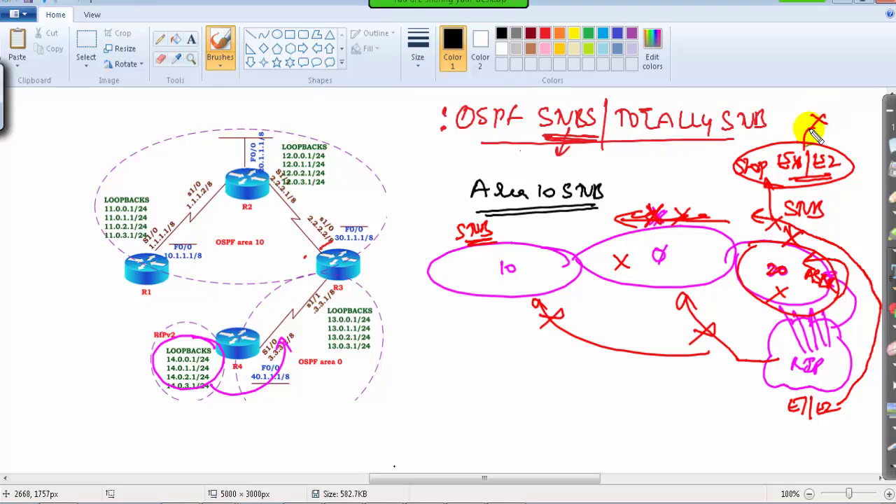
Remove the area ovals, RIP cloud, route notes and R4 loopback circle, keeping the title and "Area 10 STUB" heading.
key(ctrl+z)
key(ctrl+z)
key(ctrl+z)
key(ctrl+z)
key(ctrl+z)
key(ctrl+z)
key(ctrl+z)
key(ctrl+z)
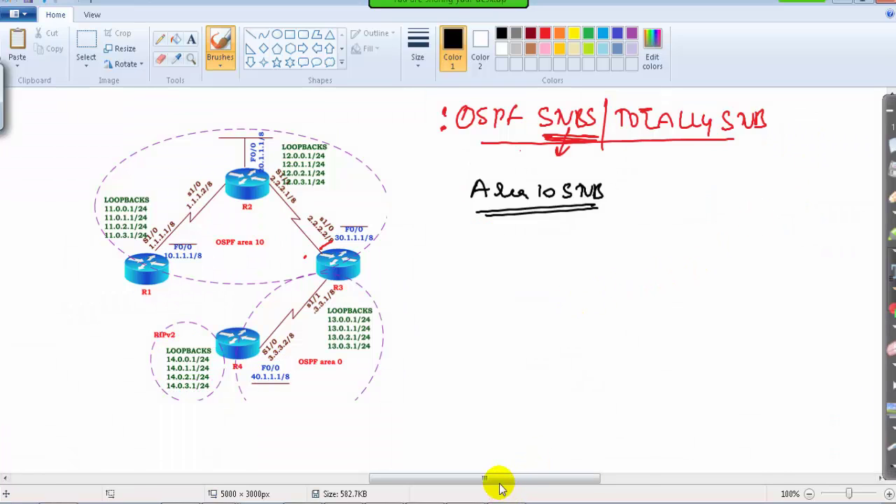
In the list of areas that cannot be stub, mark item 2 with an X and write circled item 3 "Area Virtual Area".
drag(499, 483, 688, 456)
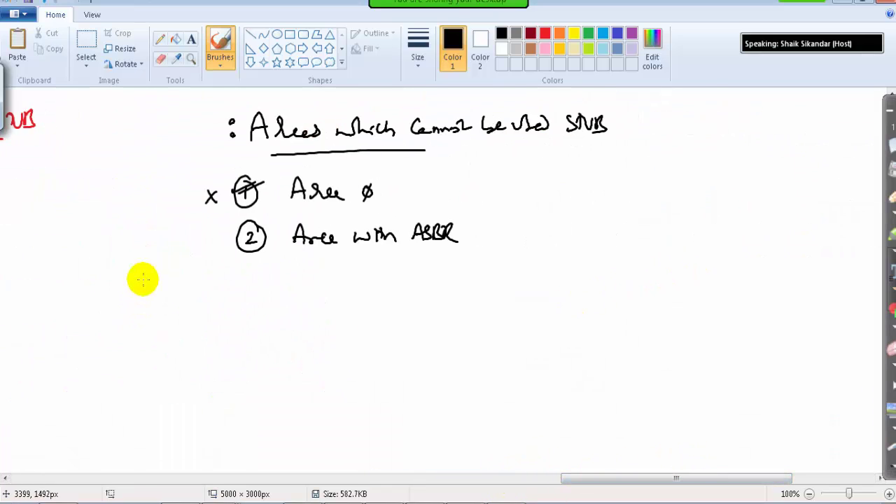
drag(219, 236, 222, 243)
drag(221, 228, 209, 245)
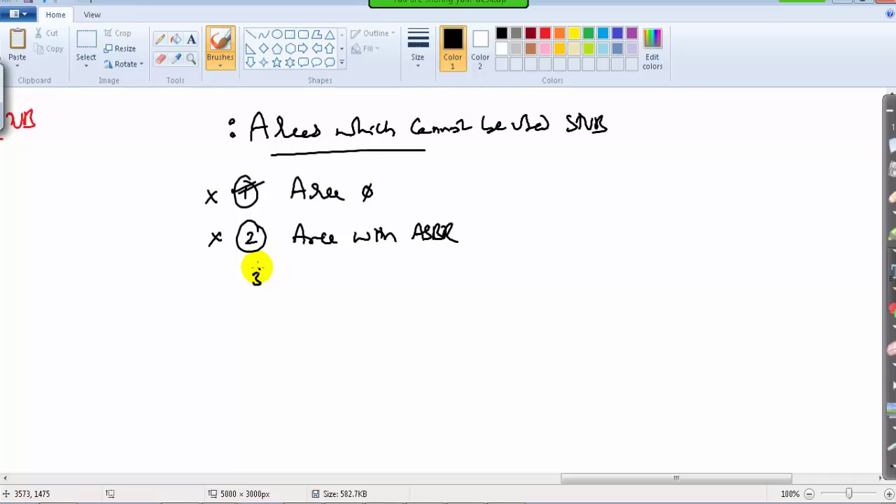
mouse_move(258, 268)
mouse_down()
mouse_move(295, 282)
mouse_move(372, 271)
mouse_move(382, 280)
mouse_move(397, 270)
mouse_move(369, 280)
mouse_move(445, 280)
mouse_move(488, 266)
mouse_move(528, 273)
mouse_up()
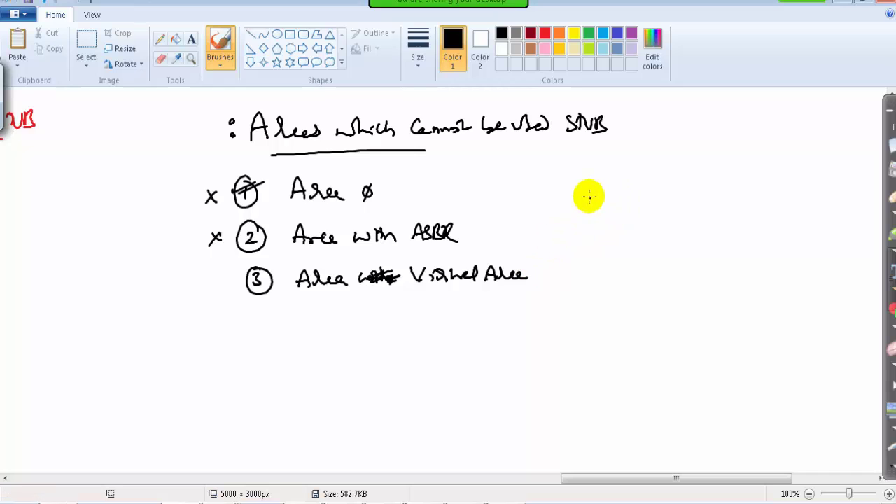
Beside the list, draw three adjoining ovals in black and label them 10, 20 and 0 in red.
mouse_move(591, 164)
mouse_down()
mouse_move(606, 193)
mouse_move(628, 176)
mouse_up()
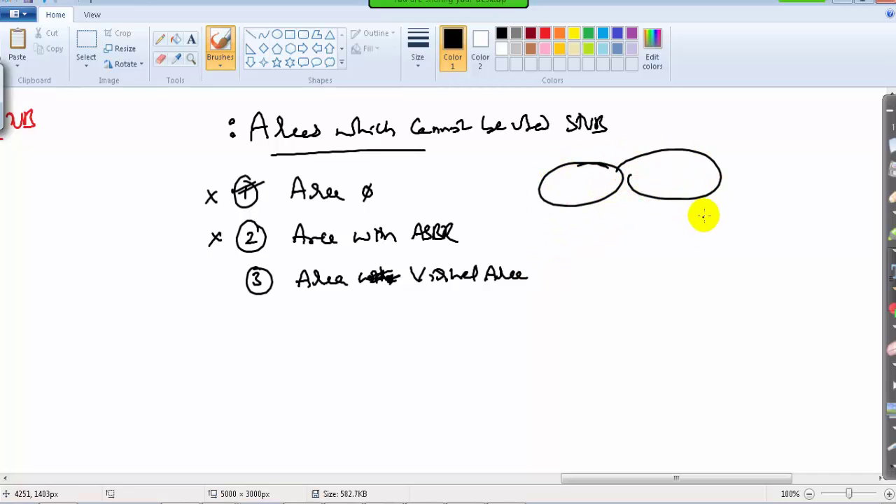
drag(709, 187, 716, 179)
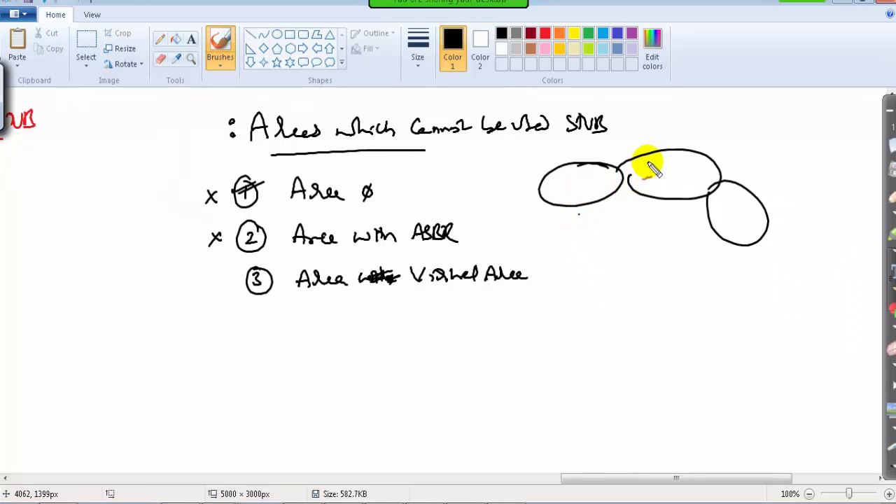
drag(655, 130, 668, 130)
mouse_move(563, 143)
mouse_down()
mouse_move(564, 153)
mouse_move(572, 144)
mouse_up()
drag(770, 193, 768, 205)
drag(774, 192, 766, 207)
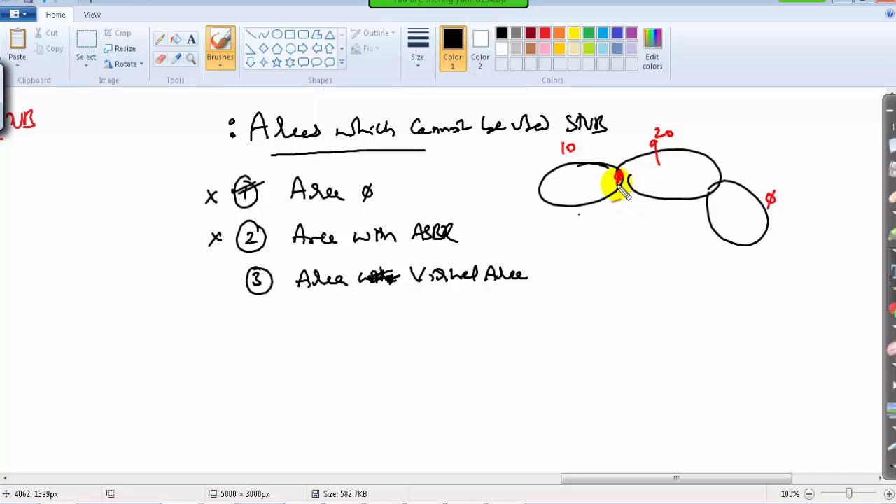
Join the two border points of area 20 with a curve labelled "Virtual-link", and point area 20 to the note "No STUB".
mouse_move(619, 183)
mouse_down()
mouse_move(686, 224)
mouse_move(721, 199)
mouse_up()
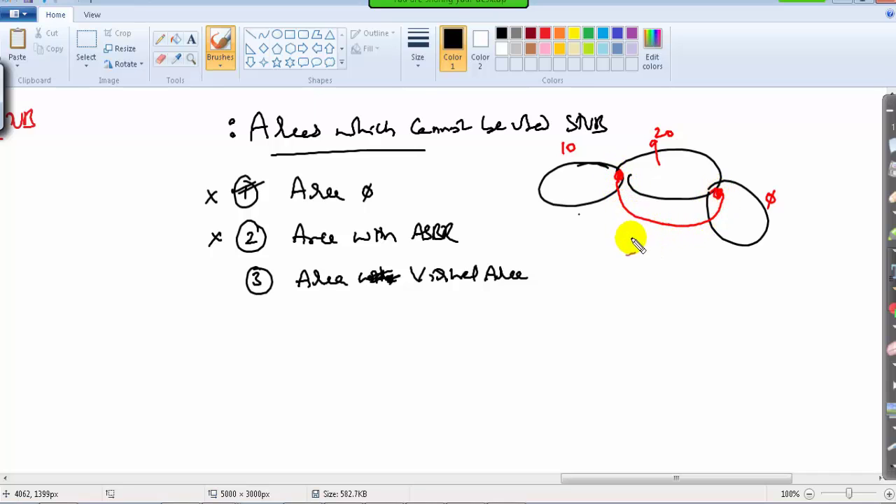
drag(662, 252, 728, 253)
drag(693, 142, 685, 165)
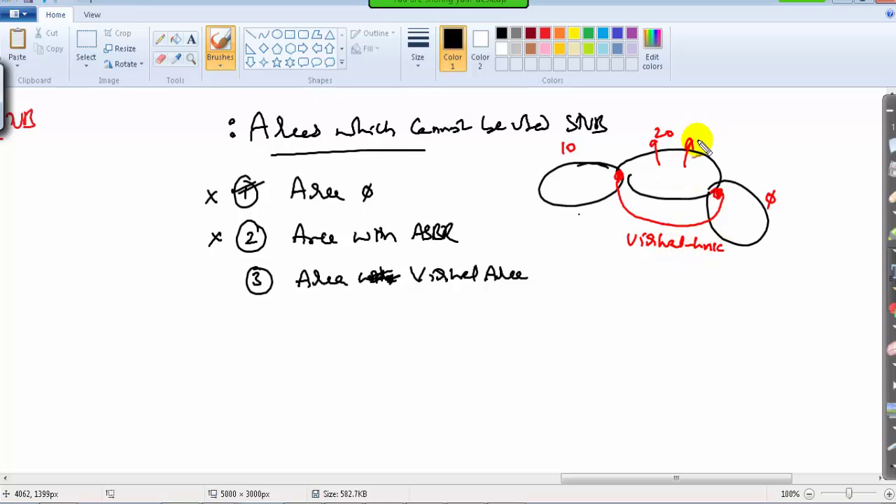
drag(694, 130, 762, 129)
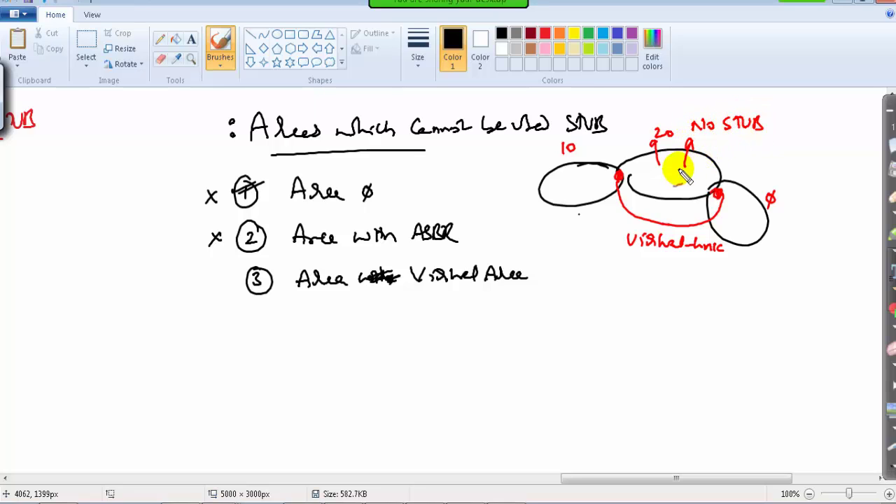
Put an X in area 20, point it to an underlined "transit" note, and draw incoming arrows with an X across them.
drag(668, 162, 677, 172)
drag(677, 161, 667, 173)
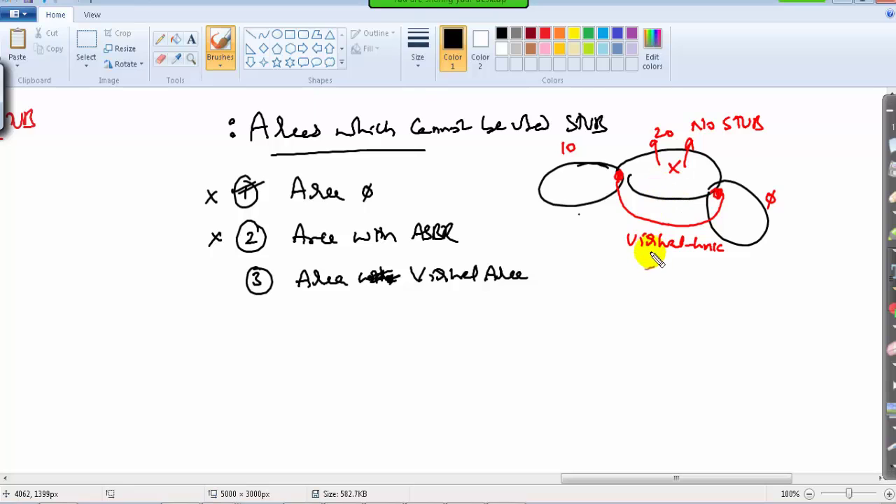
mouse_move(686, 170)
mouse_down()
mouse_move(730, 147)
mouse_move(796, 147)
mouse_move(779, 162)
mouse_move(745, 165)
mouse_up()
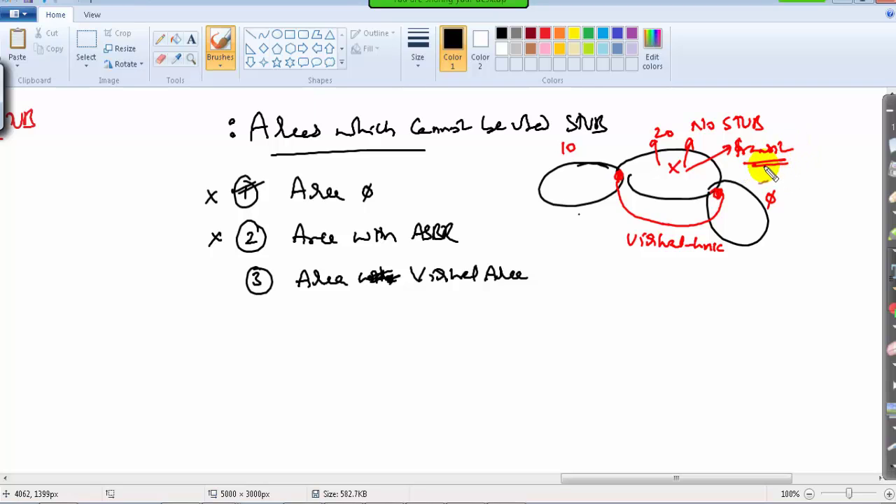
drag(724, 163, 827, 150)
drag(823, 153, 743, 162)
mouse_move(789, 140)
mouse_down()
mouse_move(802, 151)
mouse_move(789, 165)
mouse_move(742, 171)
mouse_move(767, 175)
mouse_move(690, 168)
mouse_move(689, 176)
mouse_up()
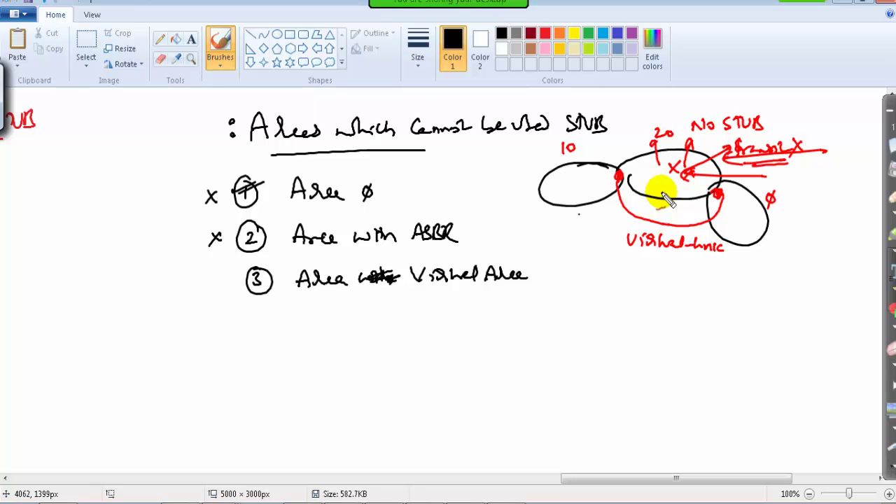
Draw a curved arrow from area 10 to area 0, a cloud "Ext" with a crossed arrow into area 20, and an X in area 0.
drag(585, 193, 740, 254)
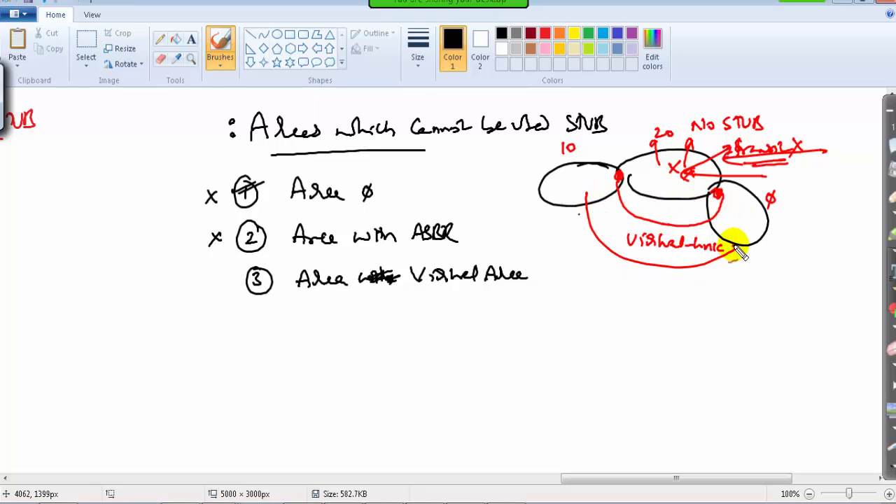
mouse_move(553, 186)
mouse_down()
mouse_move(466, 200)
mouse_move(521, 190)
mouse_move(467, 176)
mouse_move(490, 188)
mouse_move(643, 176)
mouse_move(622, 219)
mouse_up()
drag(726, 214, 737, 226)
drag(737, 213, 726, 226)
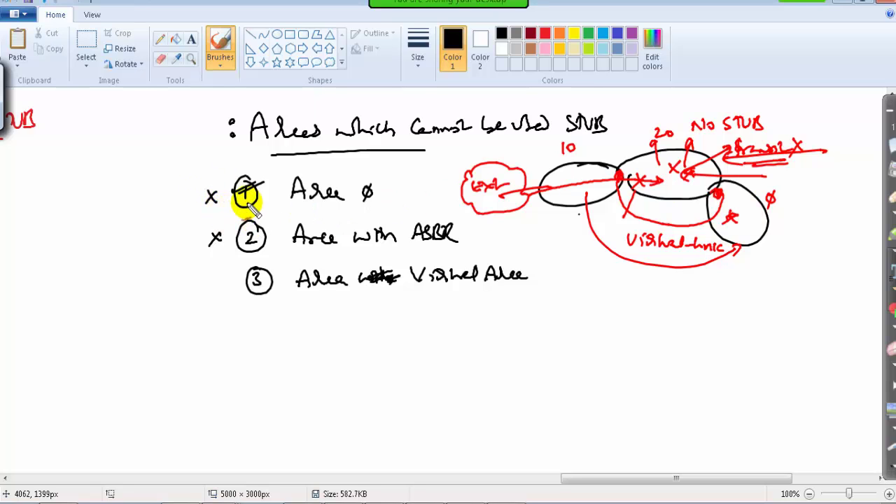
Strike through item numbers 1, 2 and 3 in red and group the three items with a red brace.
drag(236, 193, 267, 183)
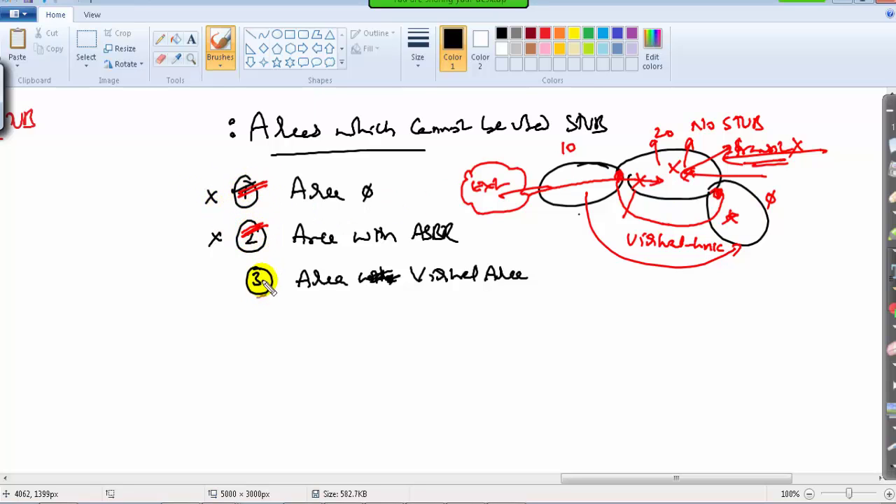
drag(256, 276, 283, 278)
mouse_move(221, 173)
mouse_down()
mouse_move(209, 248)
mouse_move(234, 297)
mouse_up()
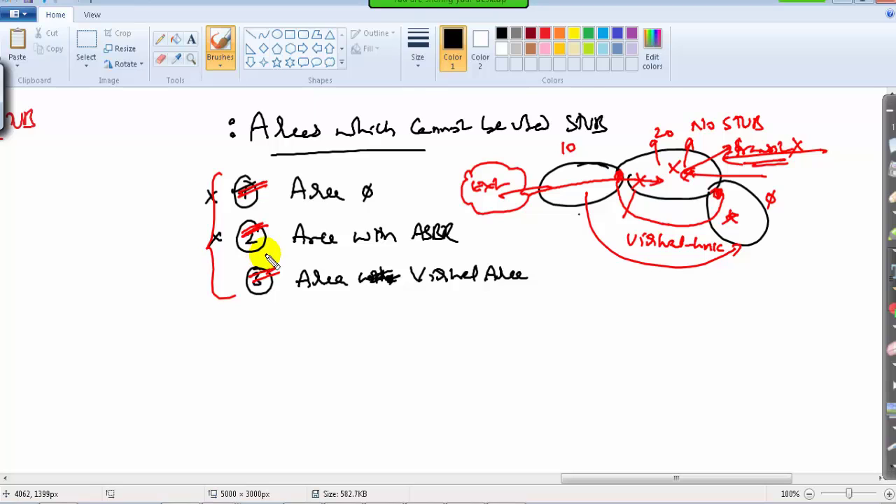
Underline the three area types in red with an arrow out from item 2, and clear all the red annotations.
drag(294, 207, 372, 205)
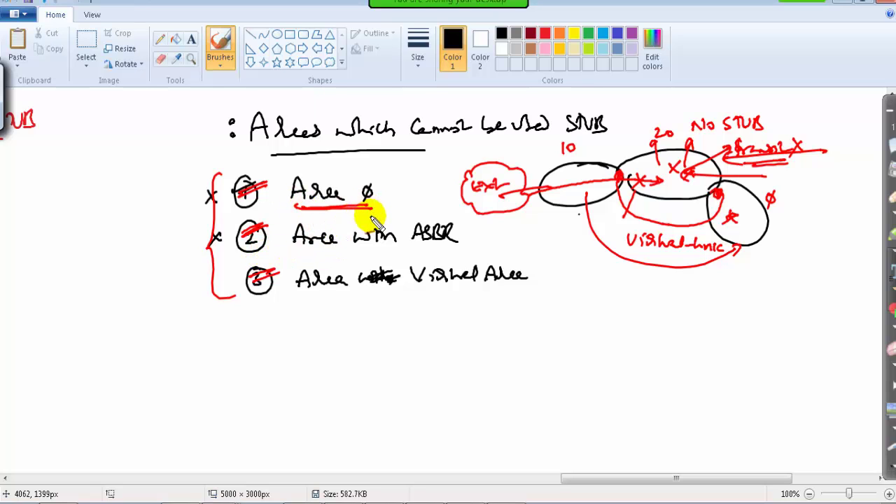
mouse_move(304, 252)
mouse_down()
mouse_move(441, 253)
mouse_move(329, 252)
mouse_move(432, 249)
mouse_up()
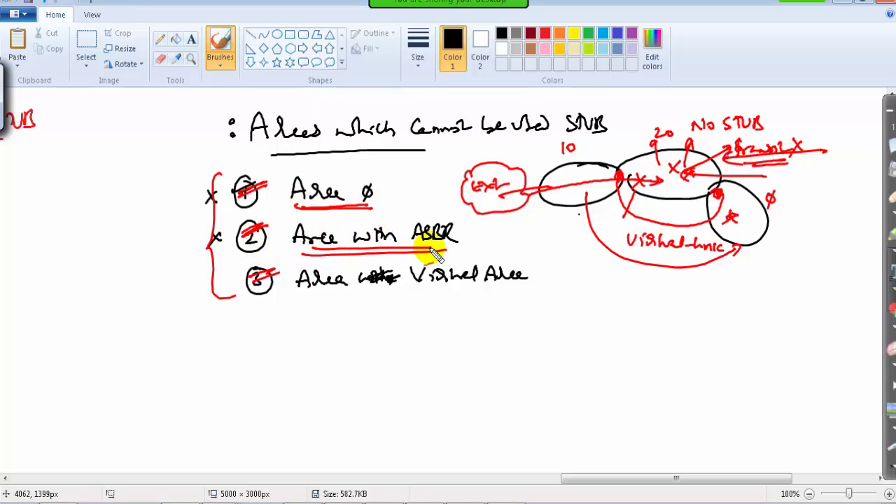
mouse_move(233, 225)
mouse_down()
mouse_move(175, 257)
mouse_move(183, 266)
mouse_up()
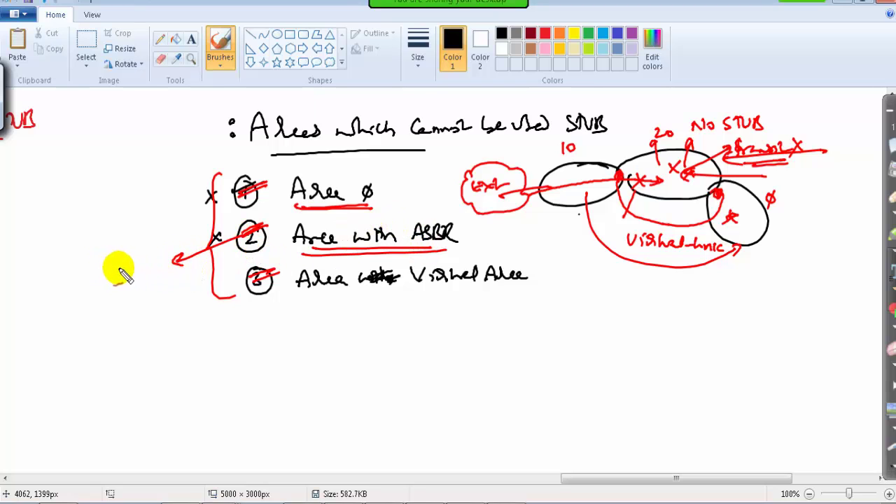
mouse_move(313, 290)
mouse_down()
mouse_move(465, 291)
mouse_move(347, 300)
mouse_move(454, 298)
mouse_move(425, 304)
mouse_move(394, 301)
mouse_move(519, 288)
mouse_up()
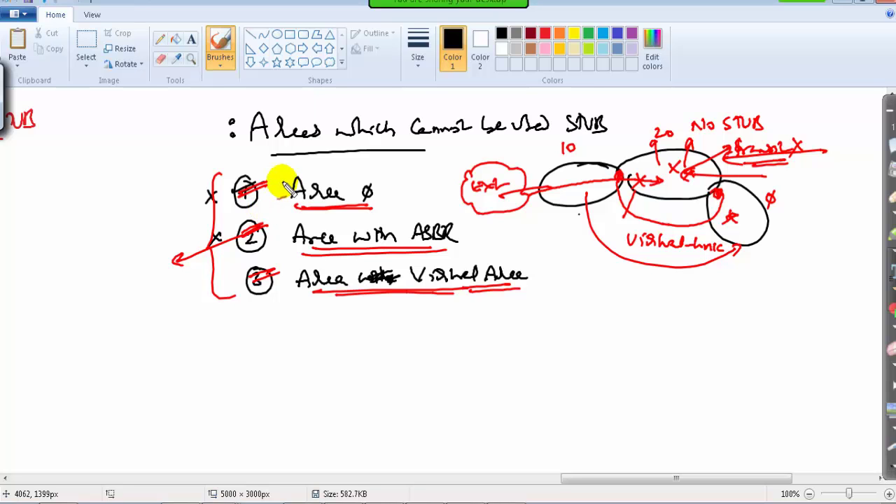
click(883, 435)
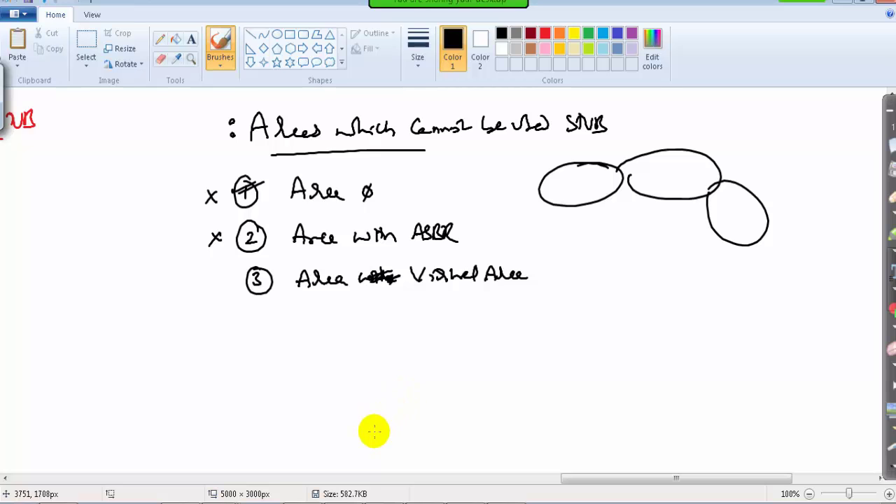
Write an underlined "STUB" in black over the OSPF area 10 label in the topology diagram.
drag(565, 478, 380, 483)
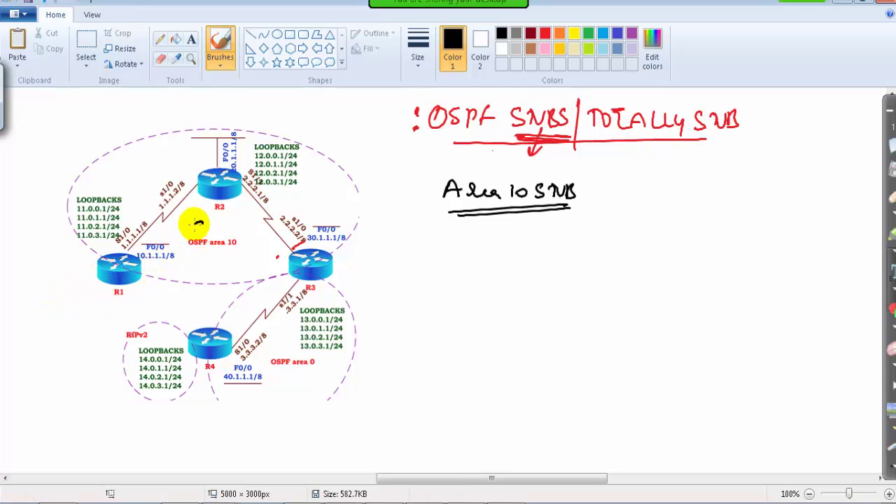
drag(204, 222, 194, 236)
mouse_move(210, 224)
mouse_down()
mouse_move(208, 237)
mouse_move(214, 223)
mouse_up()
drag(214, 225, 221, 226)
mouse_move(224, 236)
mouse_down()
mouse_move(201, 248)
mouse_move(229, 241)
mouse_up()
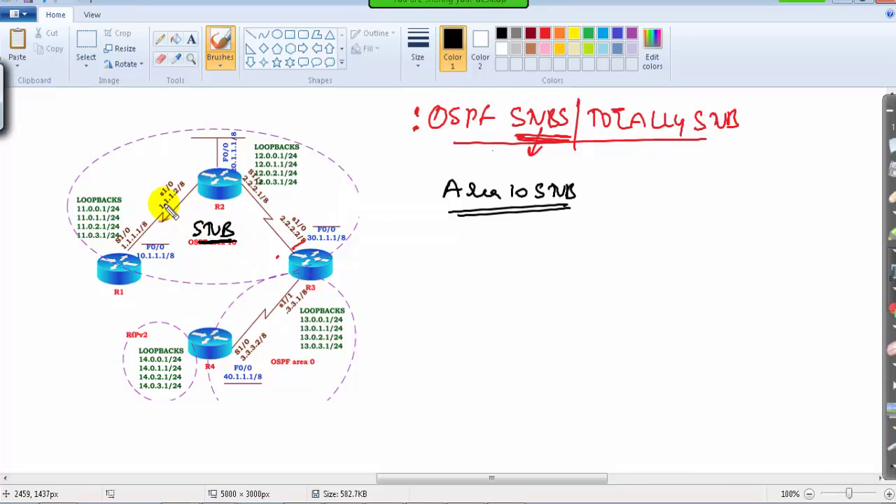
Write a red "Area 10" note above the link between R1 and R2, and clear it.
drag(137, 184, 189, 171)
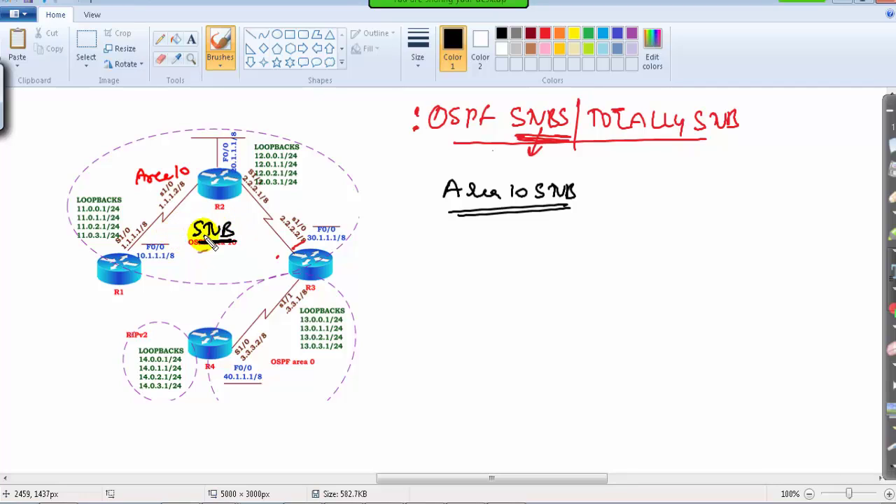
drag(139, 184, 188, 191)
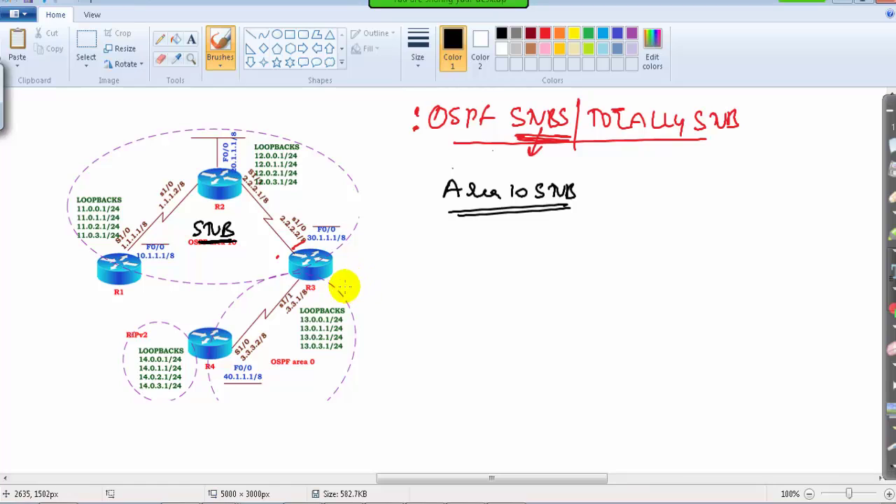
Mark the start of "Area 10 STUB" with a dash and write "E1/E2 → O*IA" beside it, underlining both route types.
drag(460, 184, 425, 199)
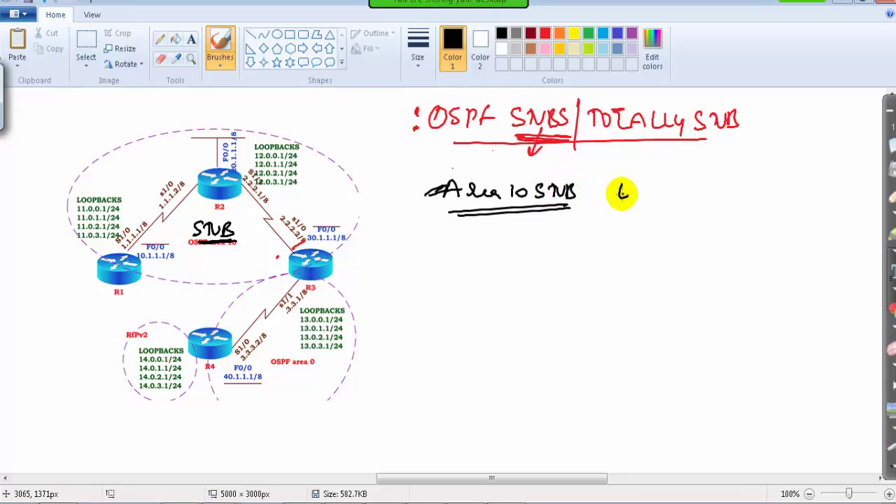
mouse_move(621, 193)
mouse_down()
mouse_move(659, 199)
mouse_move(625, 212)
mouse_move(692, 189)
mouse_move(705, 197)
mouse_move(717, 183)
mouse_move(740, 193)
mouse_move(713, 210)
mouse_move(740, 205)
mouse_up()
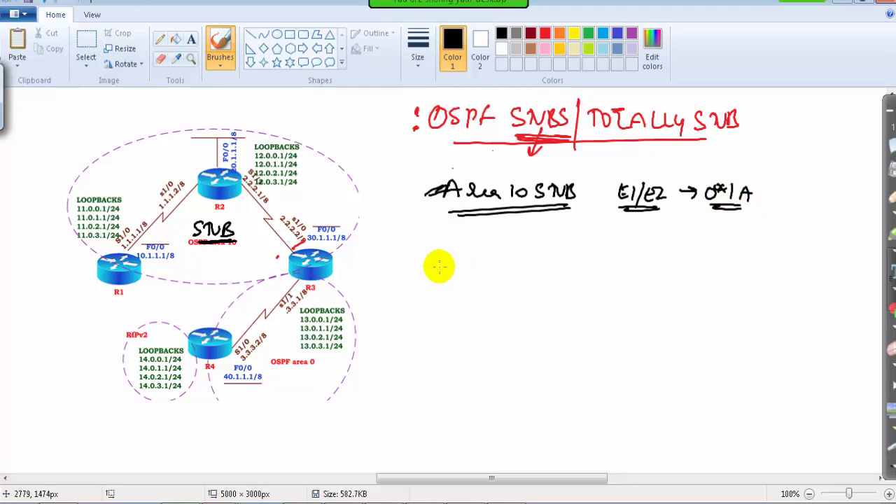
Write "on all Routers of Area 10 (R1/R2/R3)" in black beneath the "Area 10 STUB" line and underline it.
mouse_move(426, 255)
mouse_down()
mouse_move(466, 260)
mouse_move(472, 251)
mouse_move(509, 260)
mouse_move(560, 250)
mouse_move(572, 266)
mouse_move(663, 256)
mouse_up()
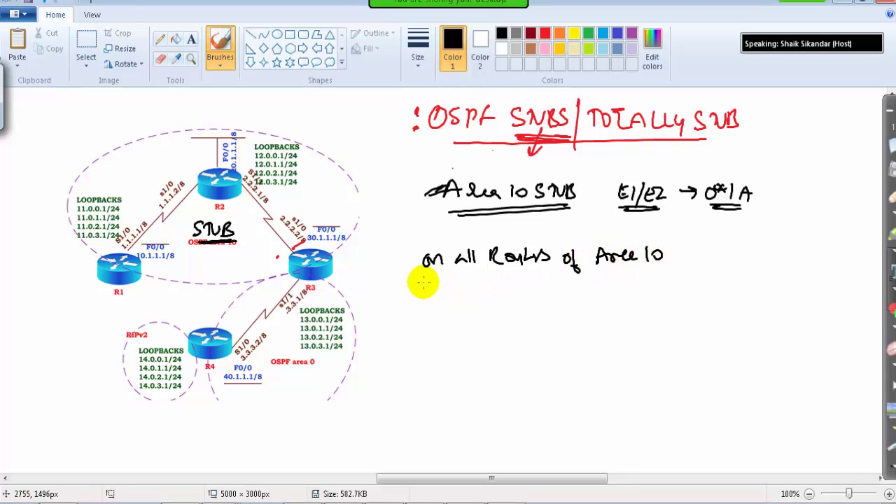
drag(422, 281, 662, 276)
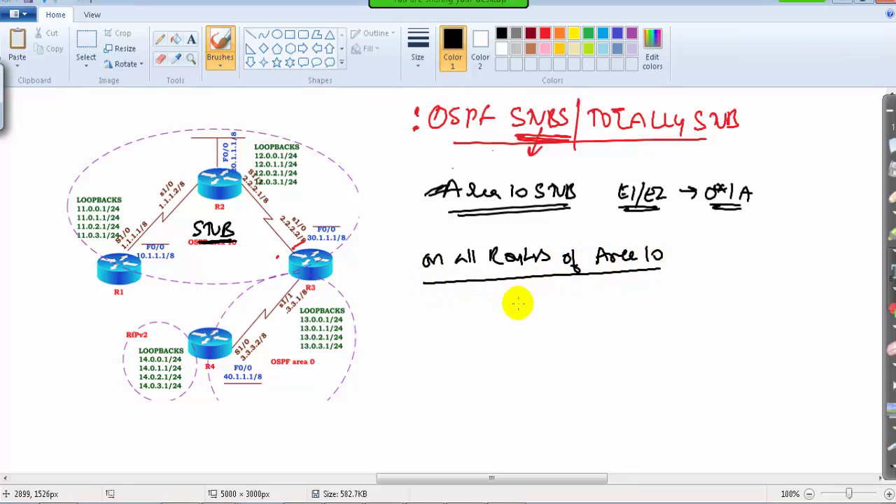
mouse_move(684, 239)
mouse_down()
mouse_move(680, 264)
mouse_move(734, 259)
mouse_up()
mouse_move(739, 248)
mouse_down()
mouse_move(751, 258)
mouse_move(780, 244)
mouse_move(788, 264)
mouse_up()
drag(701, 275, 790, 269)
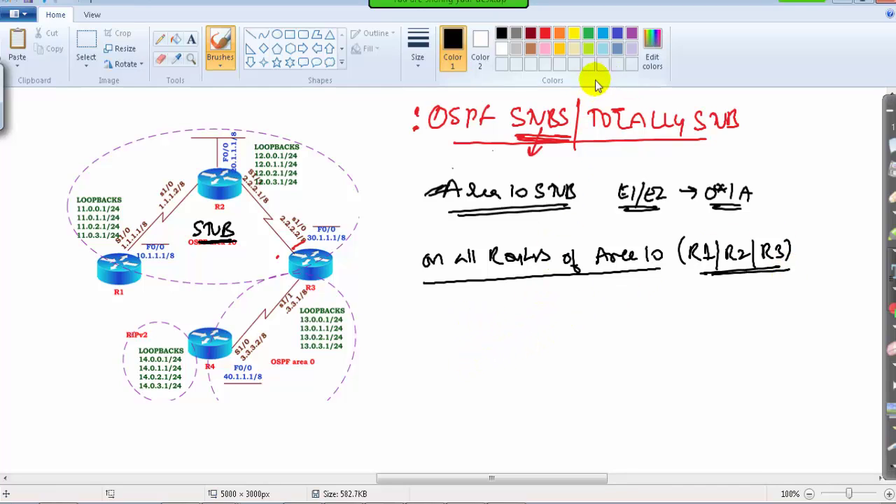
Write "router OSPF 1" in purple and "Area 10 STUB" in red below it, with a red underline and an opening brace.
click(631, 32)
mouse_move(516, 320)
mouse_down()
mouse_move(540, 306)
mouse_move(587, 301)
mouse_move(632, 302)
mouse_move(644, 313)
mouse_up()
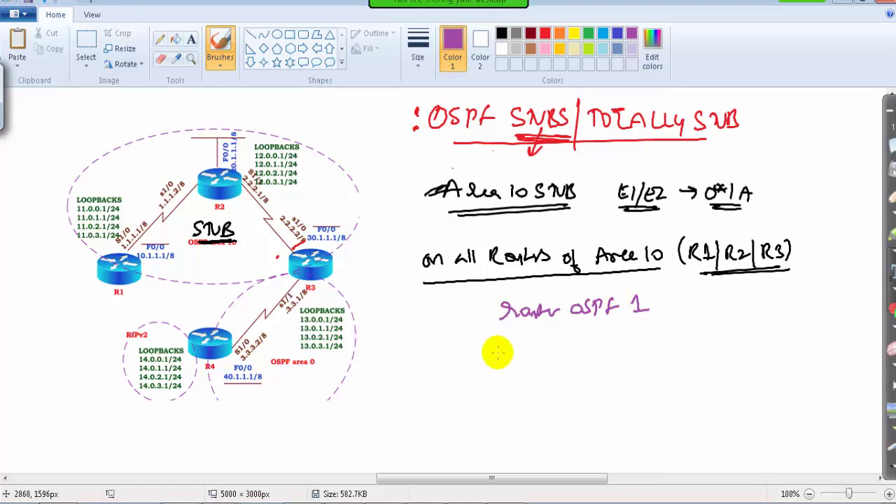
click(544, 33)
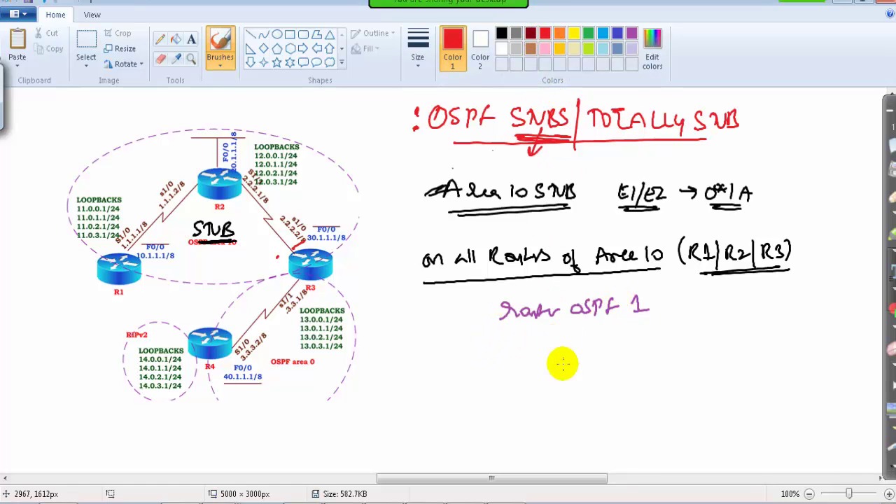
mouse_move(512, 343)
mouse_down()
mouse_move(619, 328)
mouse_move(650, 329)
mouse_move(654, 339)
mouse_up()
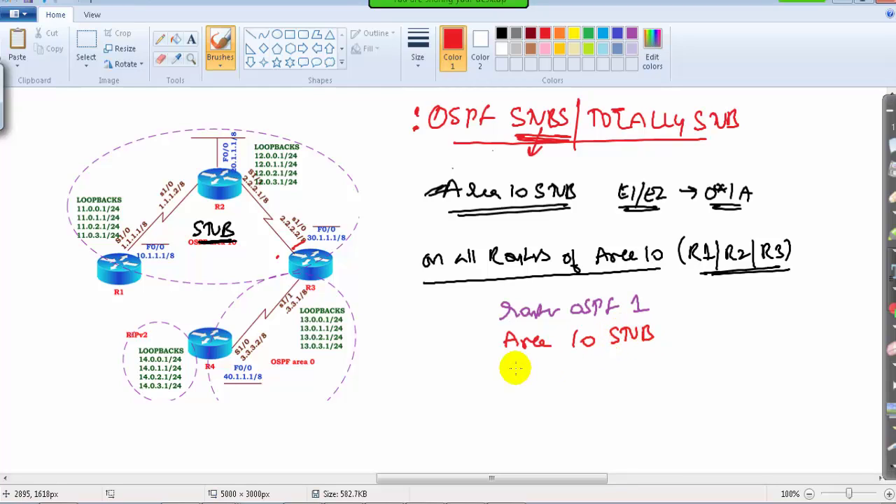
drag(497, 367, 670, 359)
drag(484, 297, 485, 353)
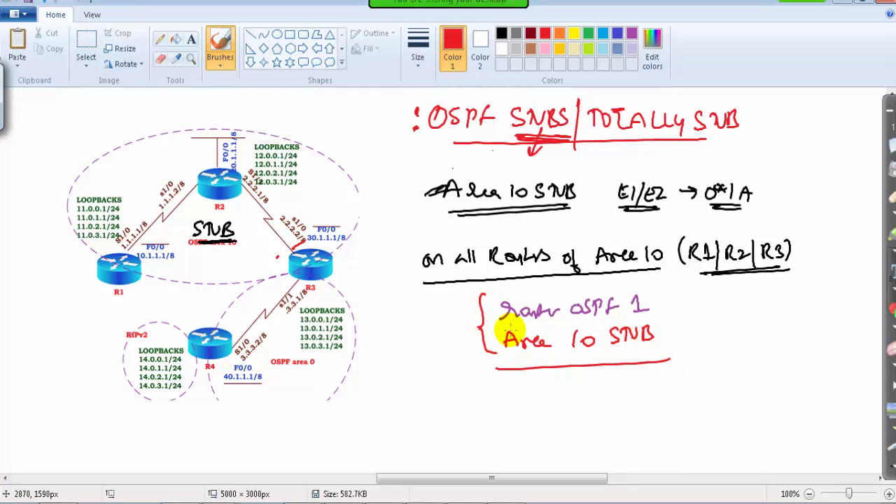
Tick R1, R2 and R3 in red, label R3 "ABR", and complete the red box around the two commands.
drag(102, 252, 108, 258)
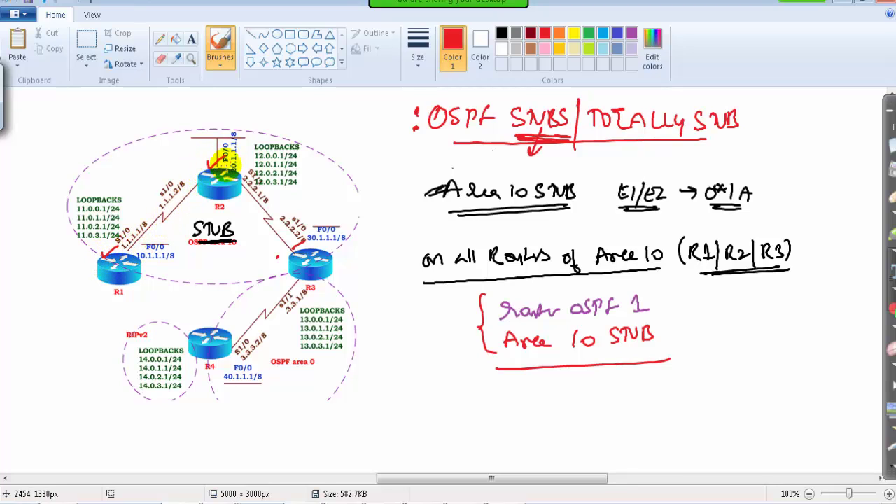
drag(222, 143, 218, 165)
drag(308, 242, 343, 253)
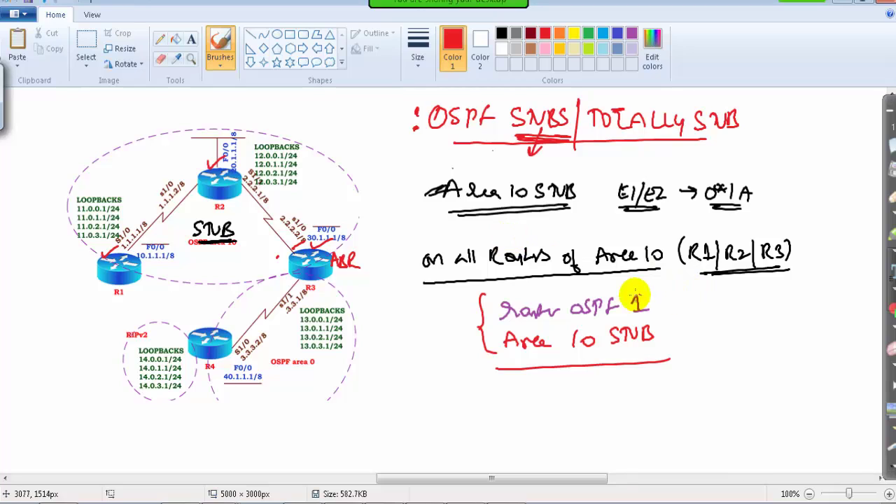
mouse_move(497, 294)
mouse_down()
mouse_move(656, 284)
mouse_move(653, 343)
mouse_up()
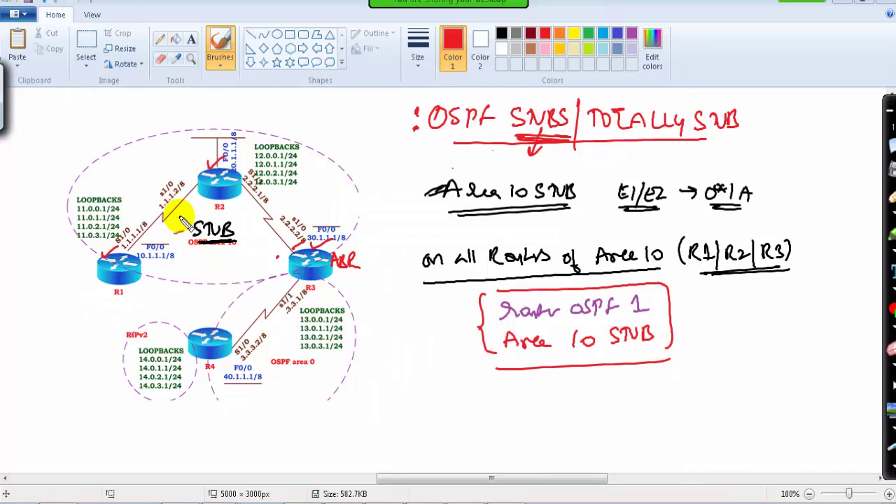
Draw a red double-headed arrow along the R1–R2 link with a branch arrow, and write "STUB" in blue beside R1.
mouse_move(177, 201)
mouse_down()
mouse_move(144, 232)
mouse_move(177, 224)
mouse_move(175, 200)
mouse_move(186, 208)
mouse_move(173, 225)
mouse_move(139, 197)
mouse_up()
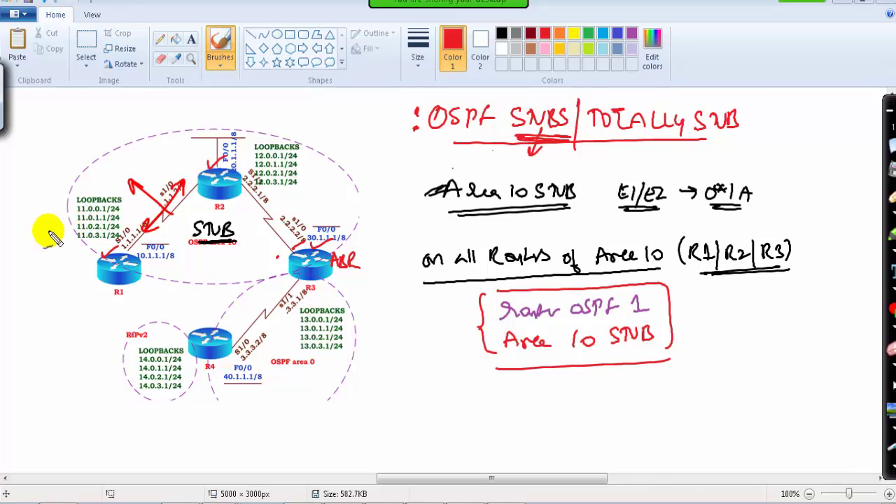
drag(53, 231, 45, 247)
drag(58, 231, 66, 245)
drag(69, 231, 75, 245)
drag(79, 230, 85, 245)
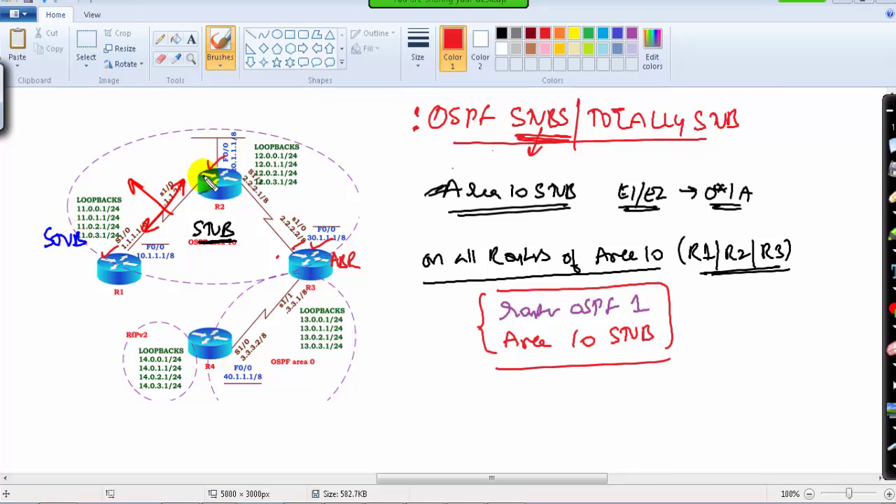
Draw a blue line from R2 toward an X, write "Stub Flag", and cross and thickly trace the R1–R2 link.
drag(204, 170, 140, 154)
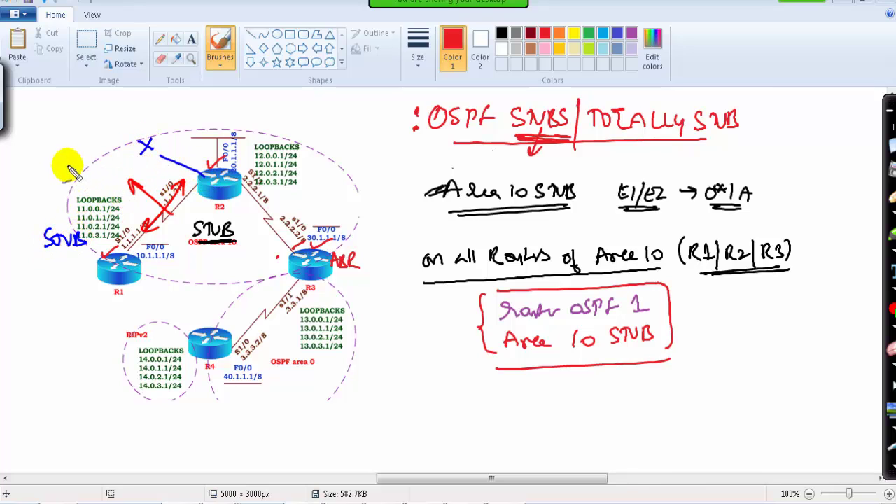
mouse_move(66, 159)
mouse_down()
mouse_move(81, 178)
mouse_move(123, 175)
mouse_up()
mouse_move(172, 203)
mouse_down()
mouse_move(156, 220)
mouse_move(171, 220)
mouse_up()
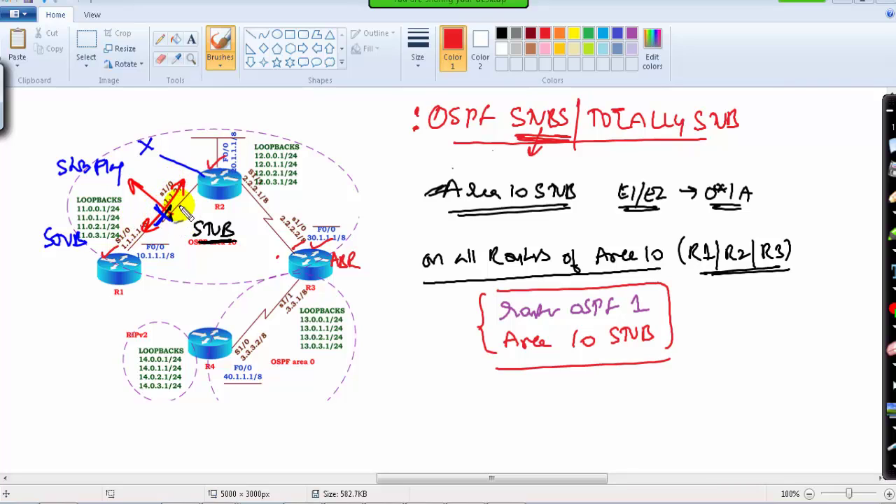
drag(137, 243, 203, 177)
mouse_move(165, 223)
mouse_down()
mouse_move(204, 194)
mouse_move(140, 259)
mouse_move(173, 230)
mouse_up()
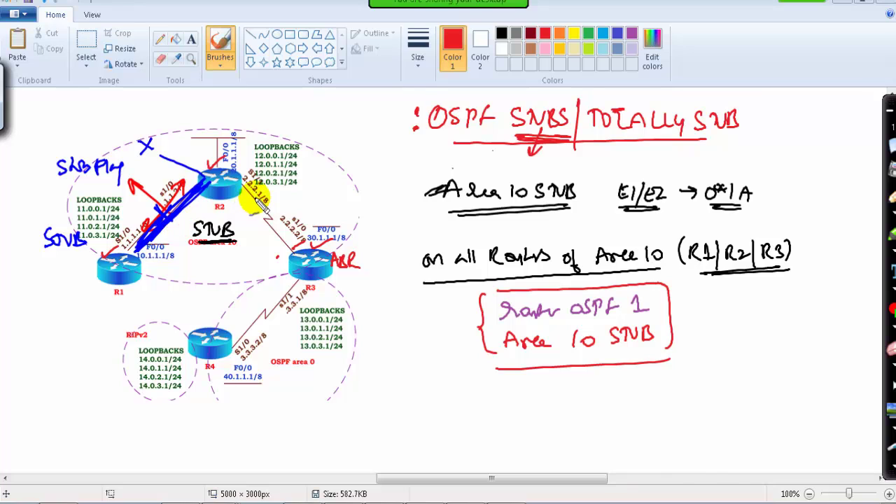
Trace the R2–R3 link thickly in blue and label both routers "STUB", with a tick at R2 and an X at R3.
mouse_move(242, 182)
mouse_down()
mouse_move(284, 247)
mouse_move(243, 197)
mouse_move(306, 253)
mouse_move(248, 203)
mouse_up()
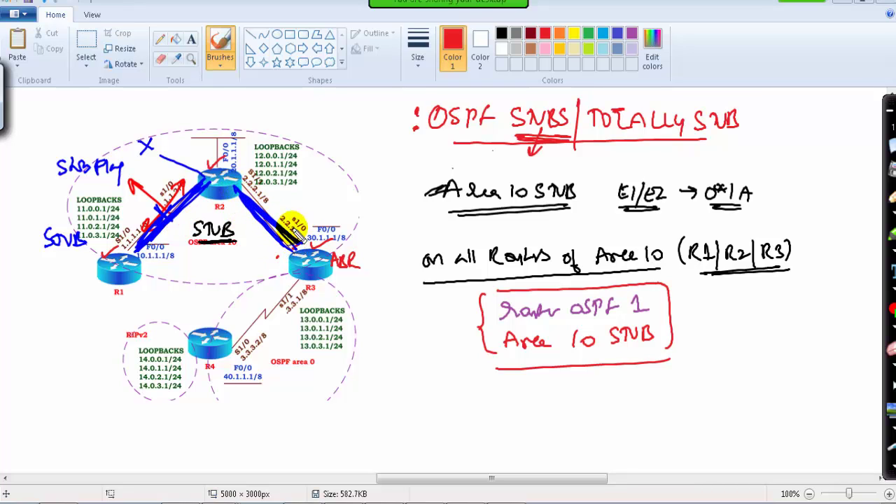
mouse_move(259, 161)
mouse_down()
mouse_move(266, 149)
mouse_move(279, 156)
mouse_up()
drag(311, 231, 353, 235)
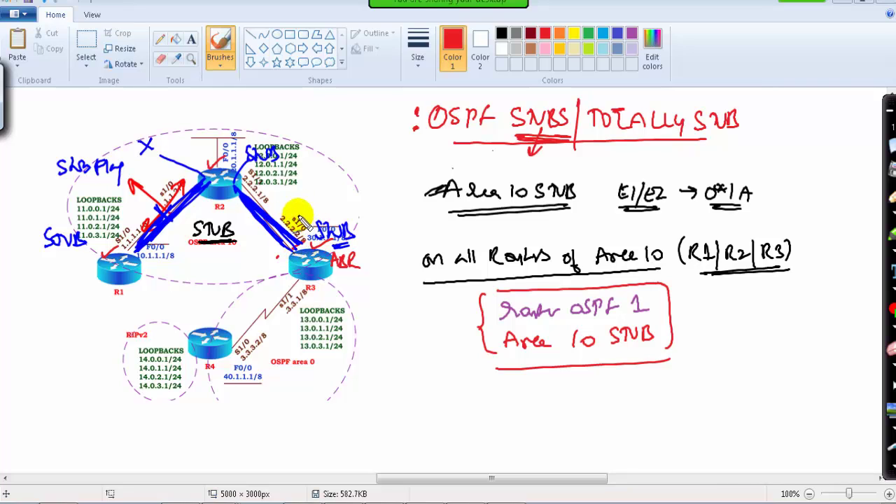
drag(291, 154, 316, 143)
drag(369, 222, 360, 218)
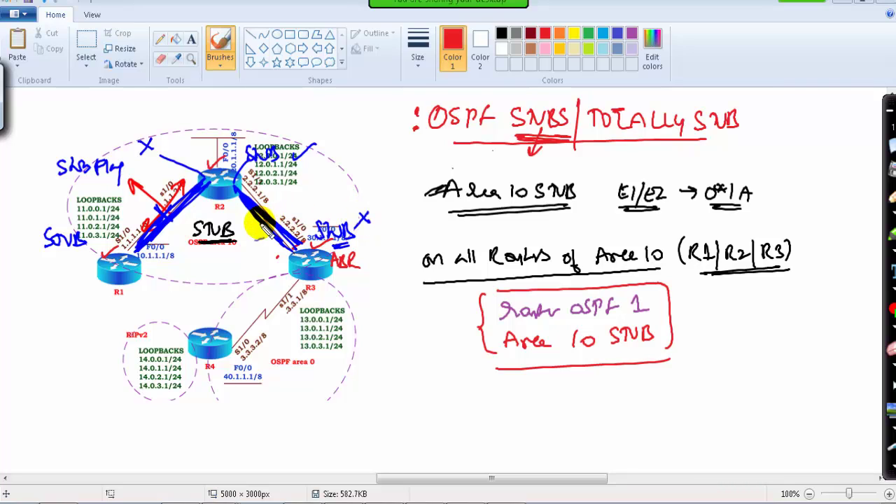
Outline the two commands in blue, and circle "Area 10" in the line above with an arrow to the note "30+".
mouse_move(490, 294)
mouse_down()
mouse_move(483, 356)
mouse_move(585, 364)
mouse_move(668, 344)
mouse_move(654, 280)
mouse_move(522, 291)
mouse_move(509, 306)
mouse_up()
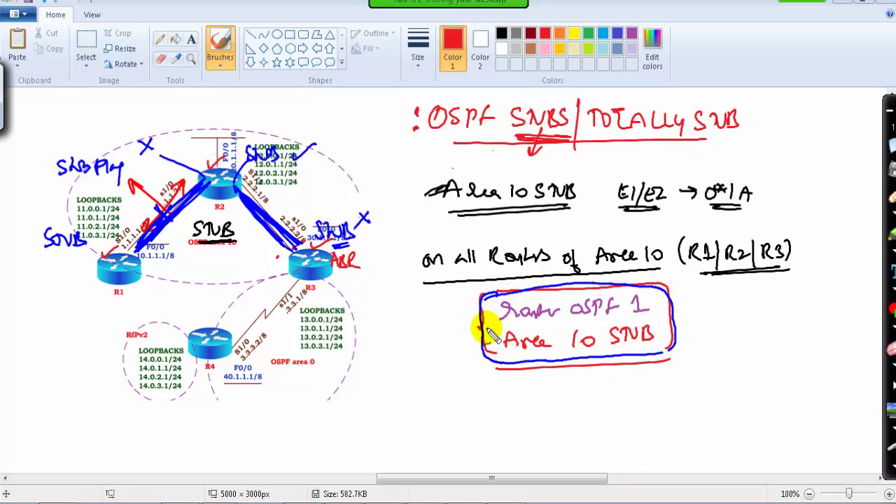
mouse_move(602, 267)
mouse_down()
mouse_move(665, 253)
mouse_move(654, 276)
mouse_move(729, 313)
mouse_up()
mouse_move(738, 303)
mouse_down()
mouse_move(741, 312)
mouse_move(767, 305)
mouse_up()
drag(759, 301, 761, 324)
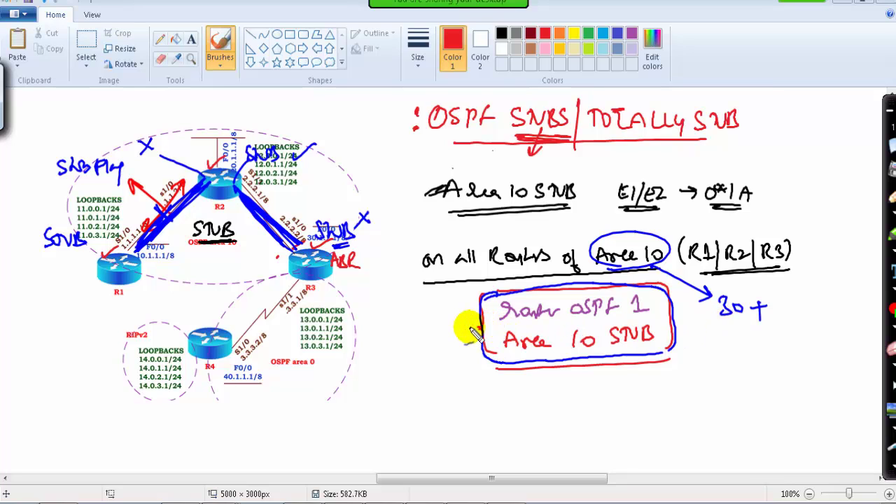
Mark the command box with two slashes, circle the 10 in "Area 10 STUB", and clear the temporary annotations.
drag(462, 338, 483, 322)
drag(574, 350, 602, 350)
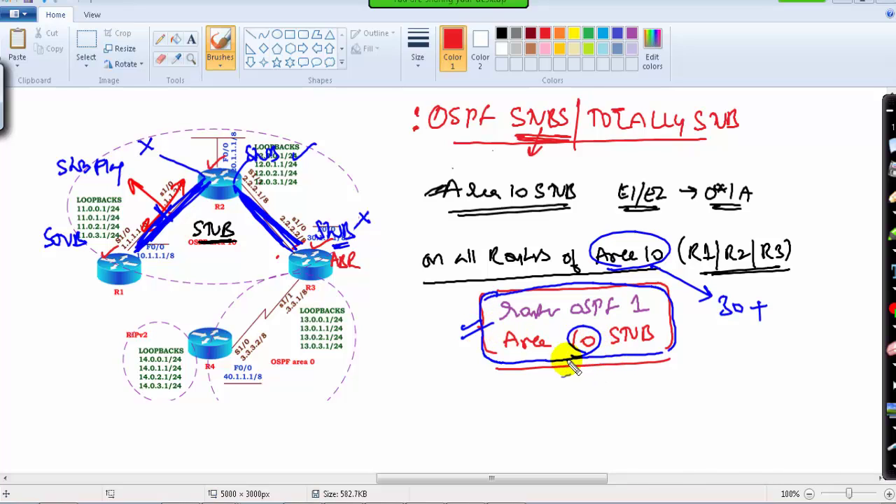
key(e)
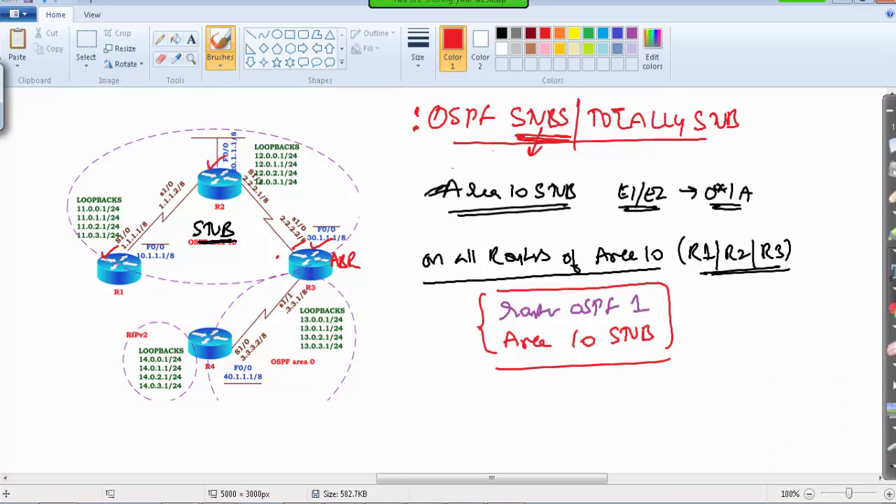
Switch to the R1 terminal in SecureCRT to view its routing table, and return to the Paint drawing.
key(alt+Tab)
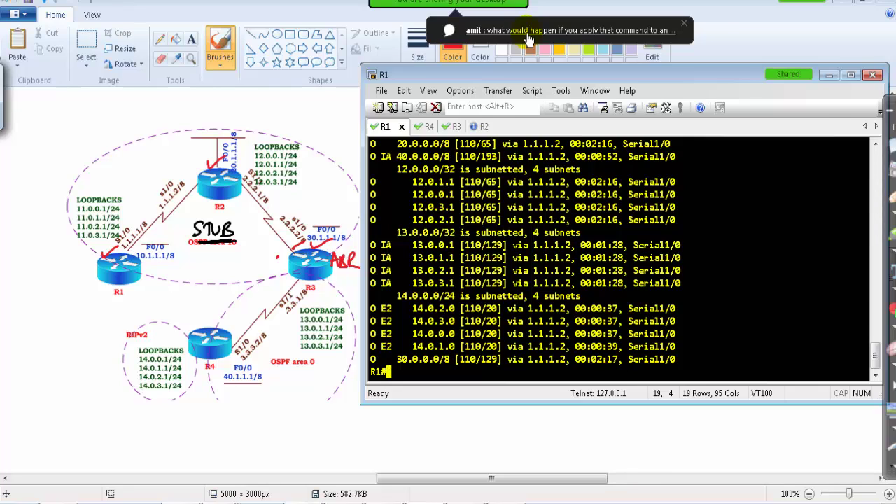
key(alt+Tab)
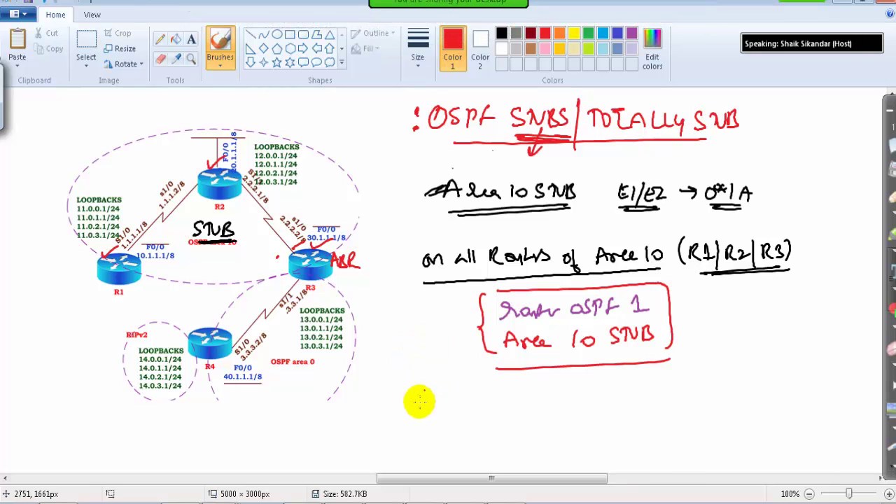
Switch to the R1 terminal in SecureCRT, enter privileged mode and open the router configuration of OSPF process 1.
key(alt+Tab)
key(alt+Tab)
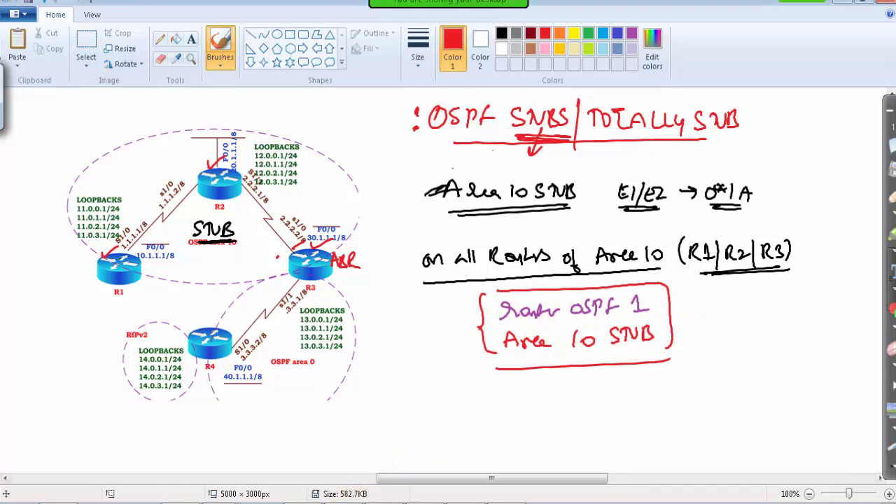
key(alt+Tab)
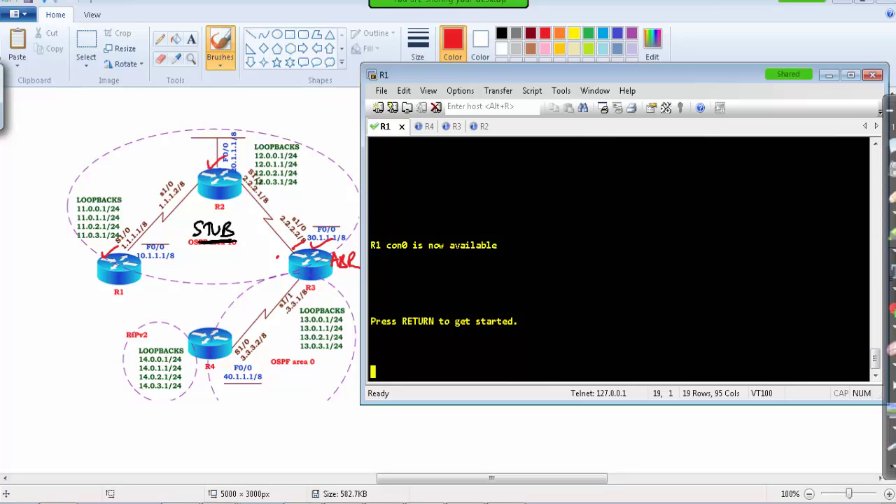
key(Return)
text(en)
key(Tab)
key(Return)
key(Return)
key(Return)
text(conf t)
key(Return)
key(Return)
text(router)
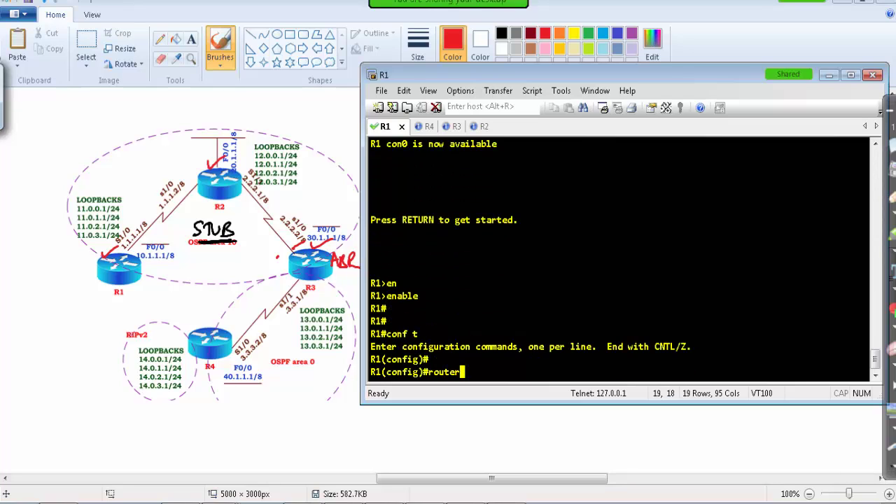
text( os)
key(Tab)
text(1)
key(Return)
Make area 10 a stub on R1 and return to the privileged prompt.
text(net)
key(Tab)
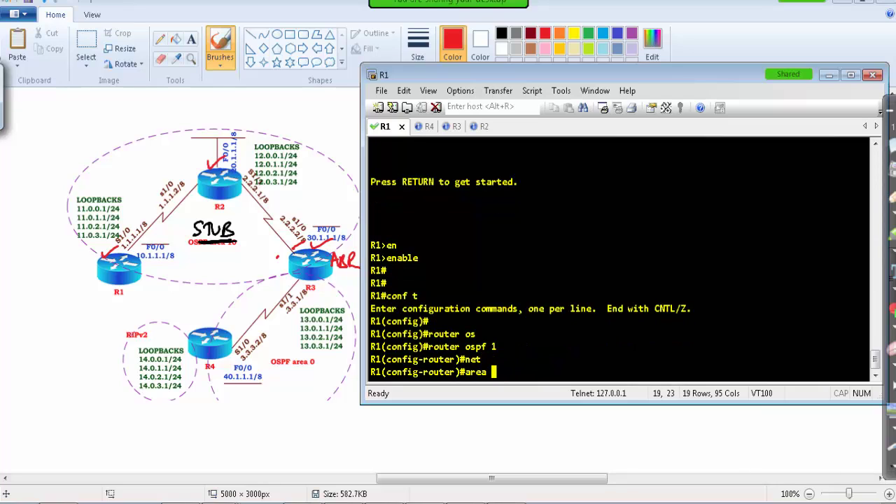
text(tr)
key(Tab)
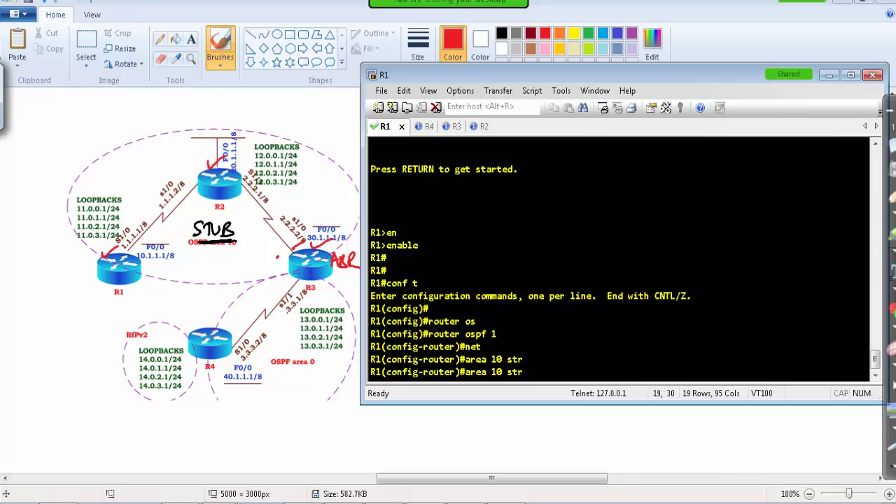
key(BackSpace)
key(Tab)
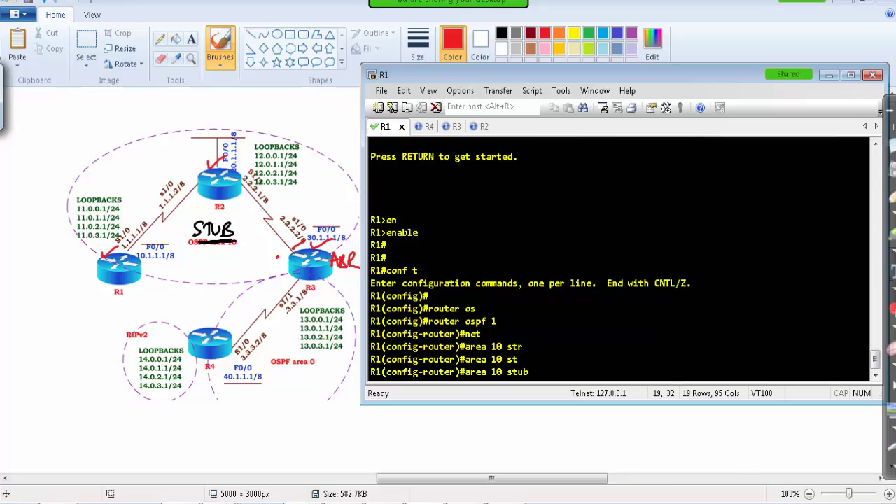
key(Return)
key(Return)
text(end)
key(Return)
key(Return)
key(Return)
key(Return)
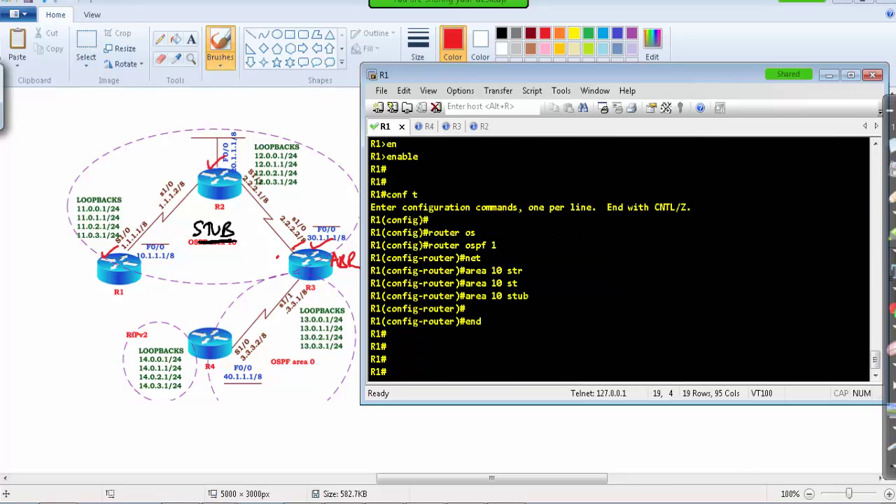
key(Return)
key(Return)
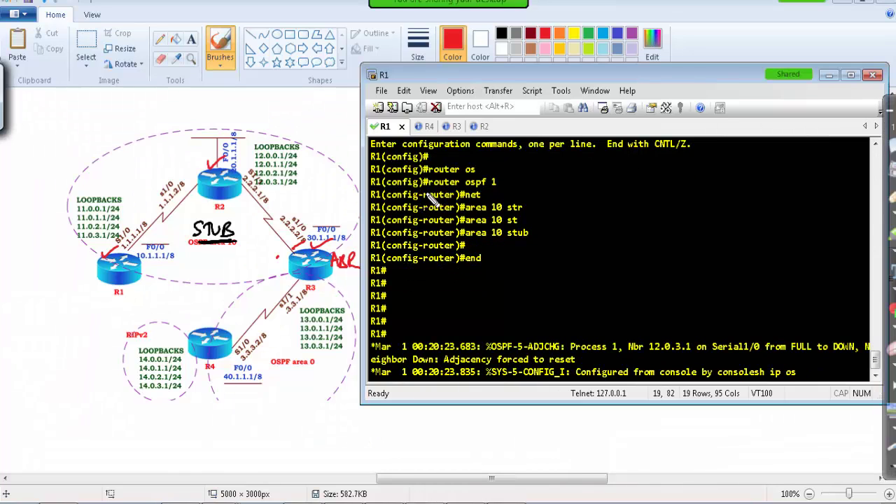
Circle "forced to reset" in blue, mark the OSPF adjacency-change message above it, and clear the temporary annotations.
drag(515, 375, 511, 369)
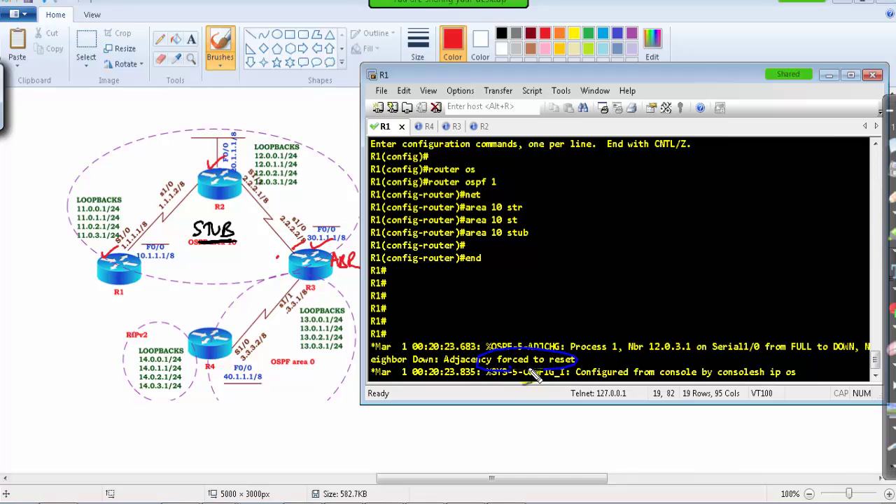
drag(519, 336, 516, 323)
mouse_move(862, 334)
mouse_down()
mouse_move(825, 346)
mouse_move(860, 338)
mouse_up()
mouse_move(830, 339)
mouse_down()
mouse_move(823, 305)
mouse_move(831, 318)
mouse_up()
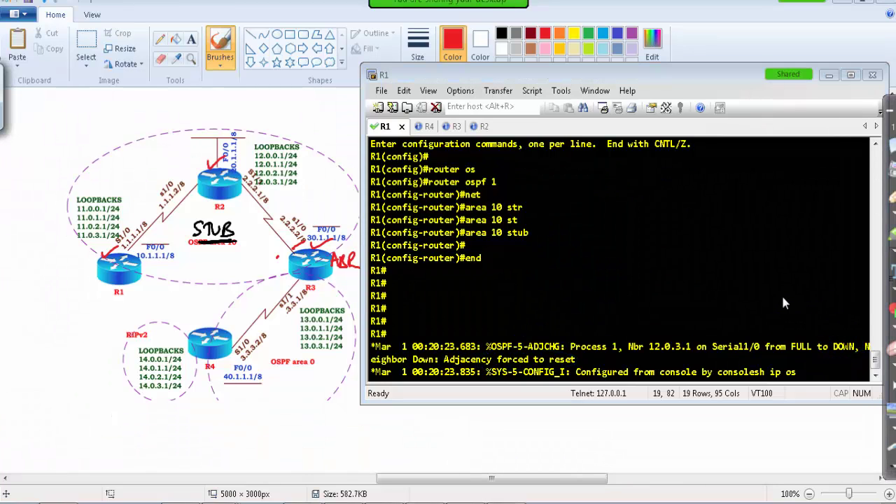
key(Escape)
Display R1's OSPF process details and its OSPF neighbor table.
key(Return)
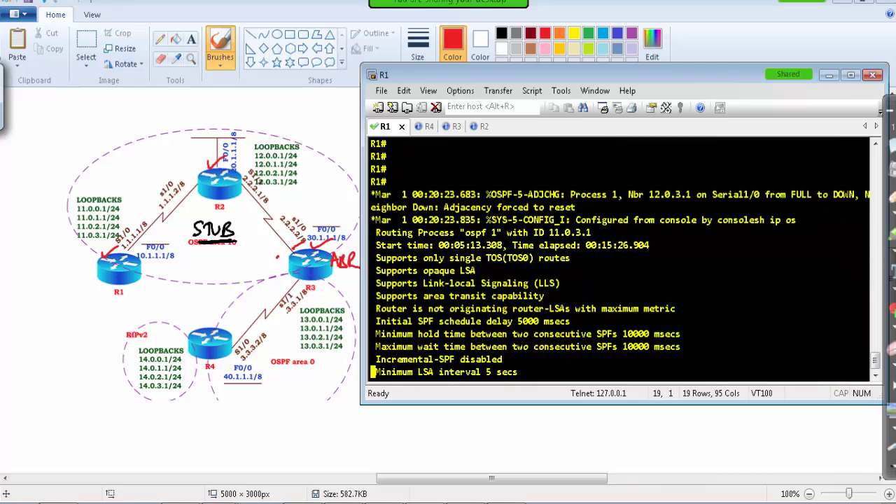
text(sh ip os)
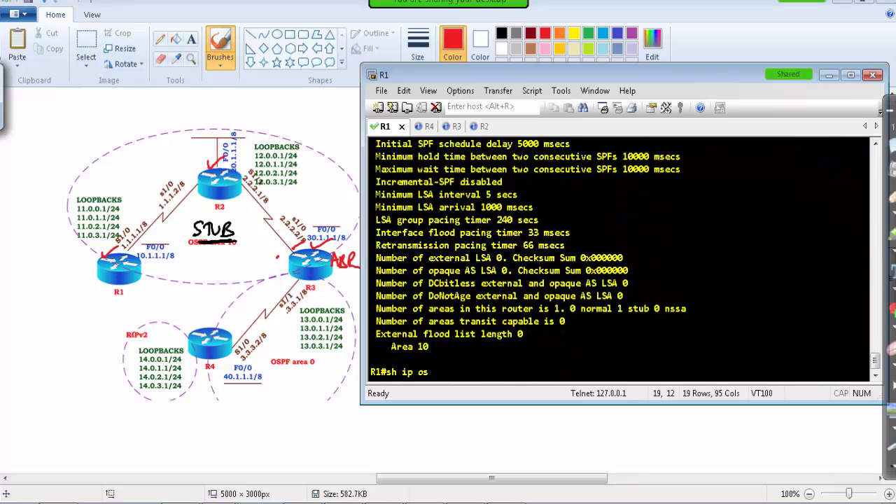
key(Tab)
text(ne)
key(Tab)
key(Return)
key(Return)
key(Return)
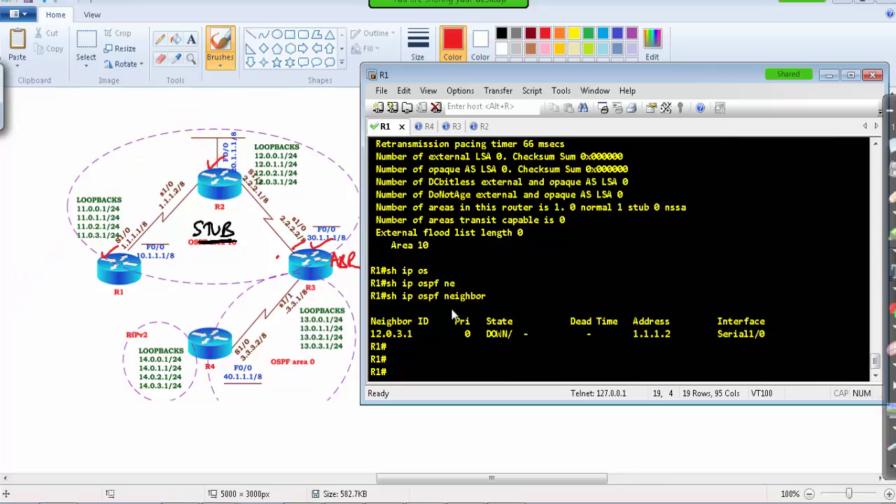
Switch to the R2 session, enter privileged mode and open the router configuration of OSPF process 1.
click(475, 128)
key(Return)
key(Return)
key(Return)
text(en)
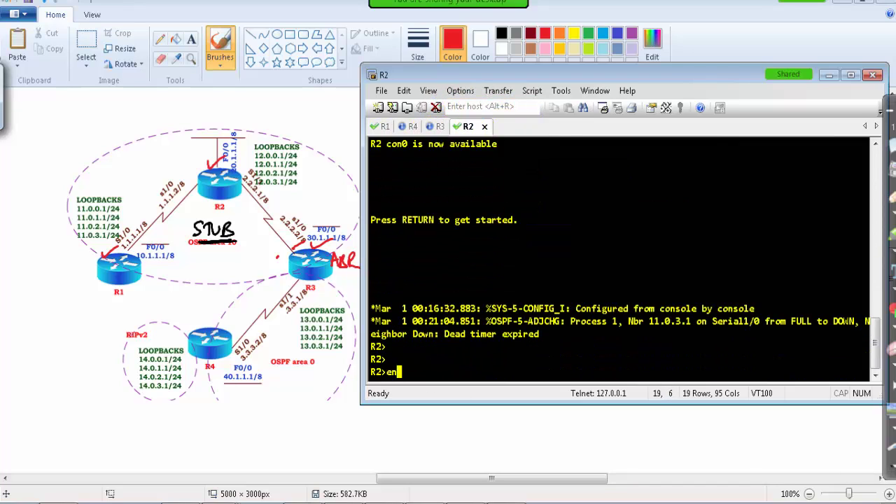
key(Tab)
key(Return)
text(conf t)
key(Return)
text(router os)
key(Tab)
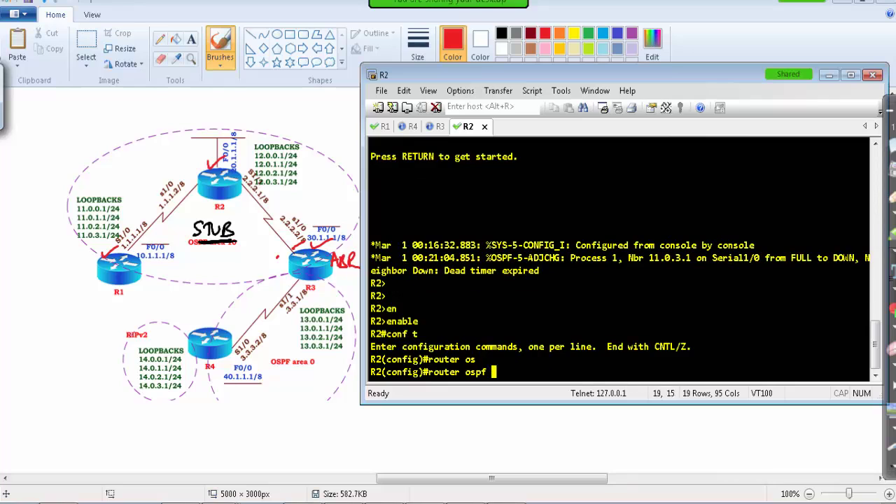
text(1)
key(Return)
Make area 10 a stub on R2 and return to the privileged prompt.
text(area 10 st)
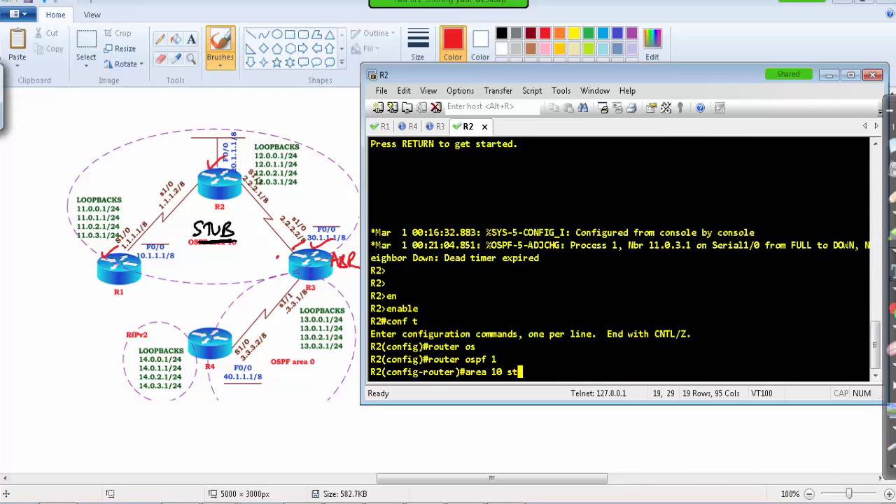
key(Tab)
key(Return)
key(Return)
text(end)
key(Return)
key(Return)
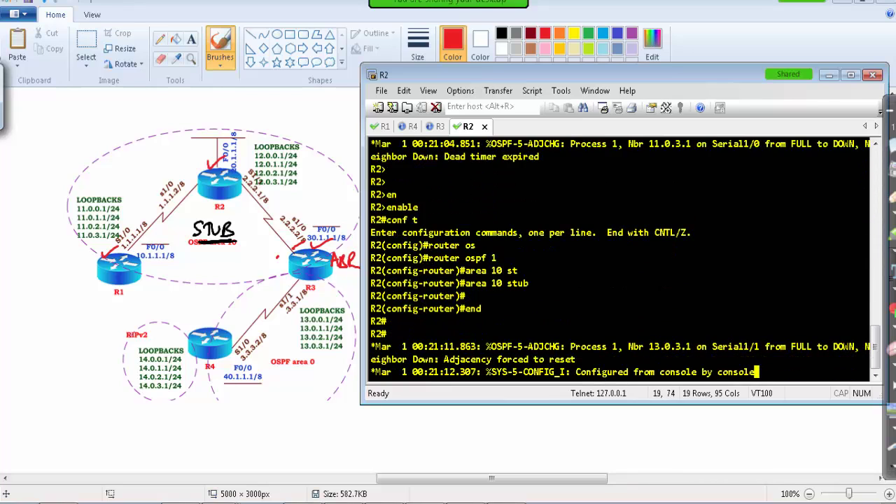
key(Return)
key(Return)
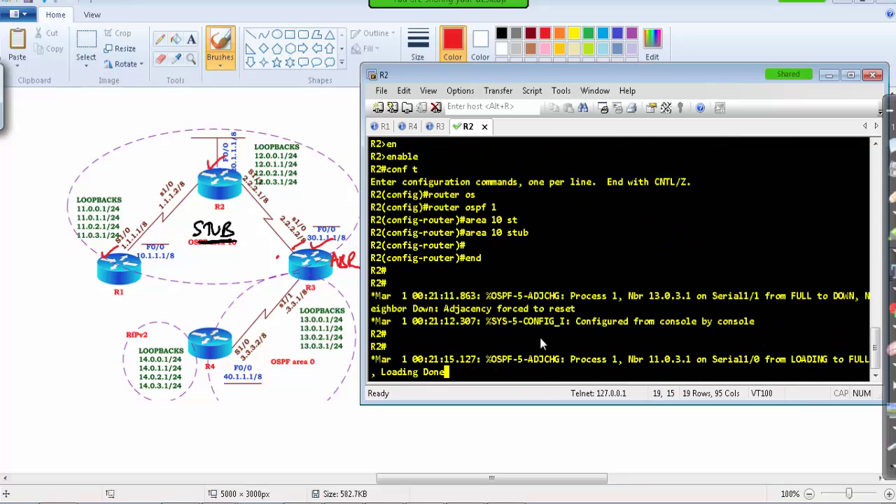
Switch to the R3 session, enter privileged mode and open the router configuration of OSPF process 1.
click(437, 126)
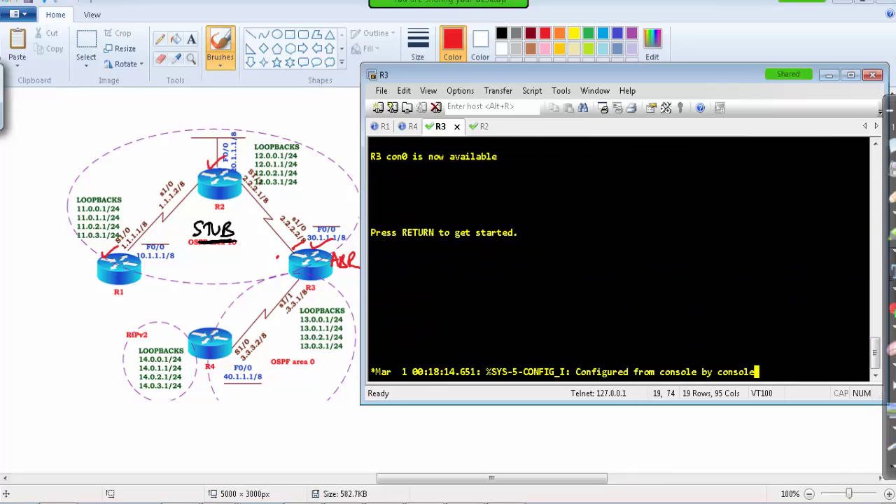
key(Return)
key(Return)
key(Return)
key(Return)
text(en)
key(Tab)
key(Return)
key(Return)
text(conf t)
key(Return)
key(Return)
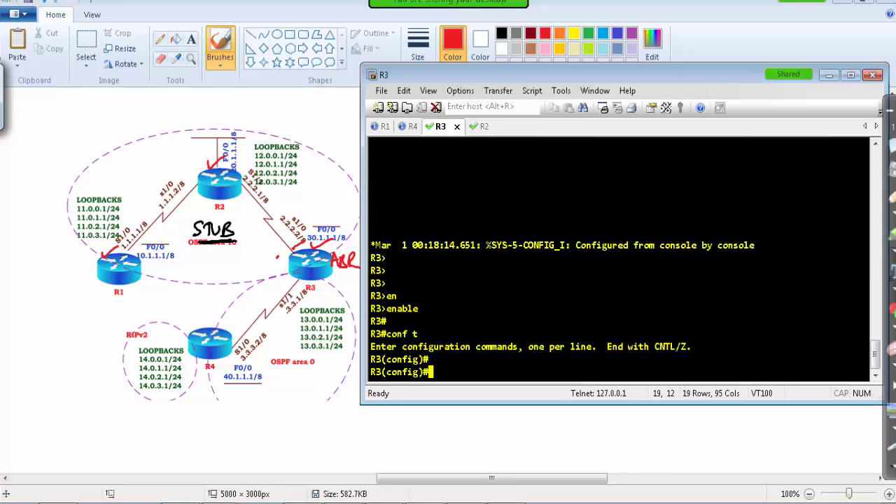
text(router os)
key(Tab)
text(1)
key(Return)
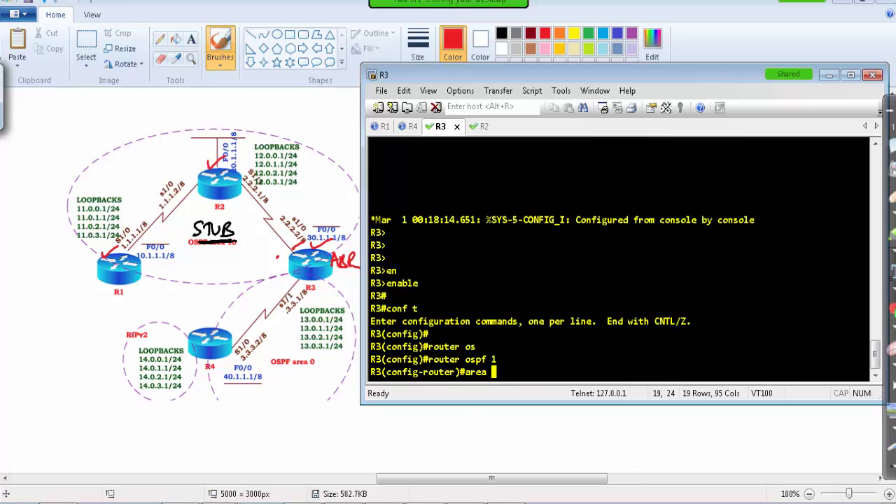
Make area 10 a stub on R3 and return to the privileged prompt.
text(area 10 st)
key(Tab)
key(Return)
text(end)
key(Return)
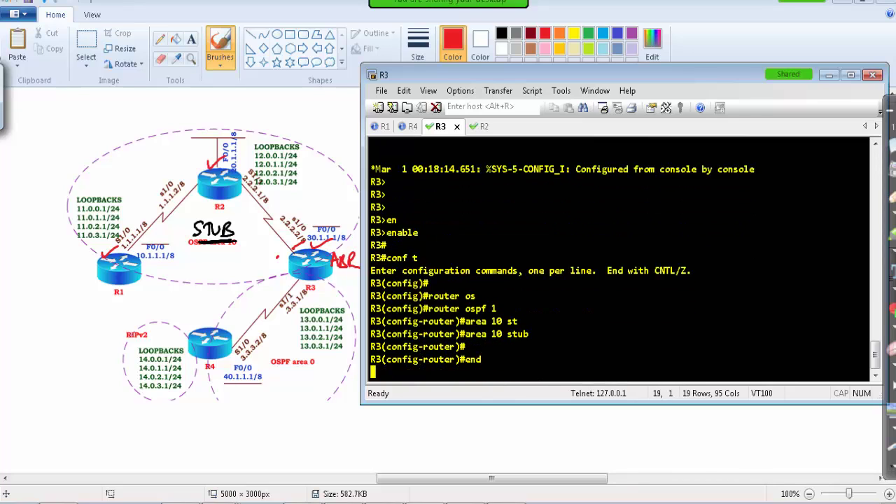
key(Return)
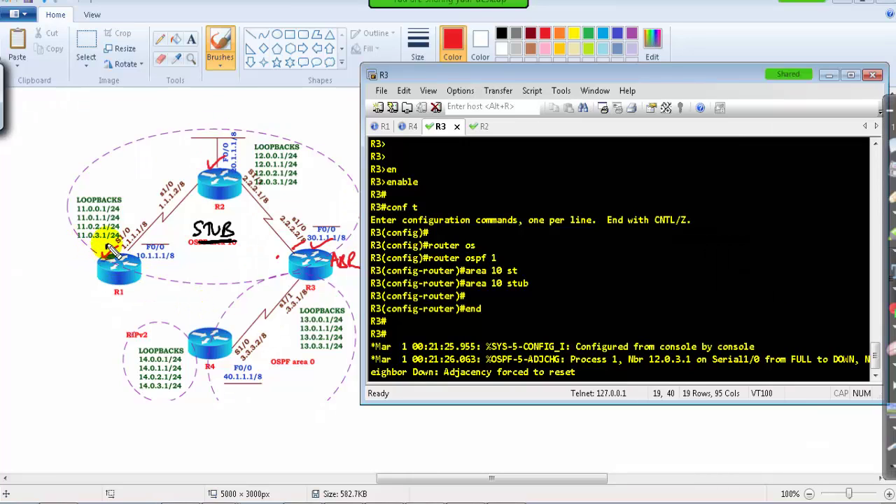
Loop the R1–R2 and R2–R3 router pairs in blue on the topology, and clear the temporary annotations.
mouse_move(112, 248)
mouse_down()
mouse_move(195, 157)
mouse_move(236, 171)
mouse_move(196, 244)
mouse_move(137, 278)
mouse_move(106, 248)
mouse_up()
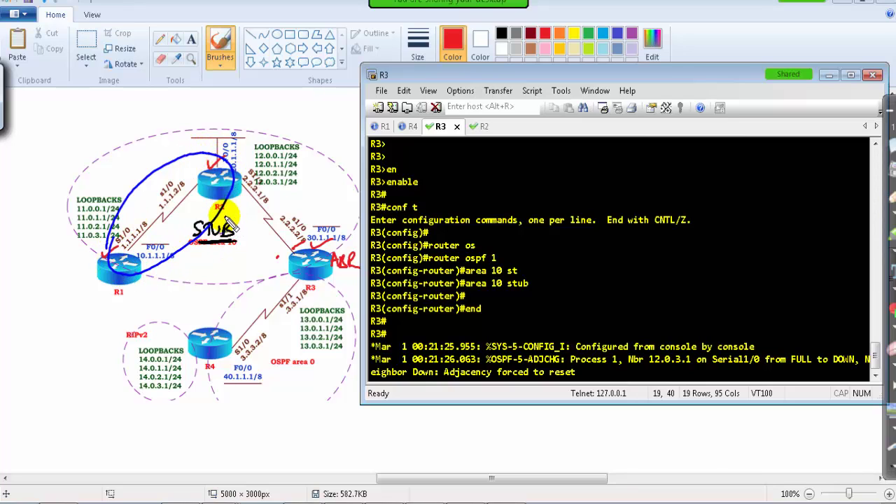
mouse_move(238, 185)
mouse_down()
mouse_move(288, 265)
mouse_move(308, 221)
mouse_move(236, 198)
mouse_move(294, 251)
mouse_move(299, 243)
mouse_move(327, 255)
mouse_move(260, 205)
mouse_move(180, 205)
mouse_move(144, 273)
mouse_move(218, 206)
mouse_move(309, 240)
mouse_move(212, 212)
mouse_move(228, 248)
mouse_up()
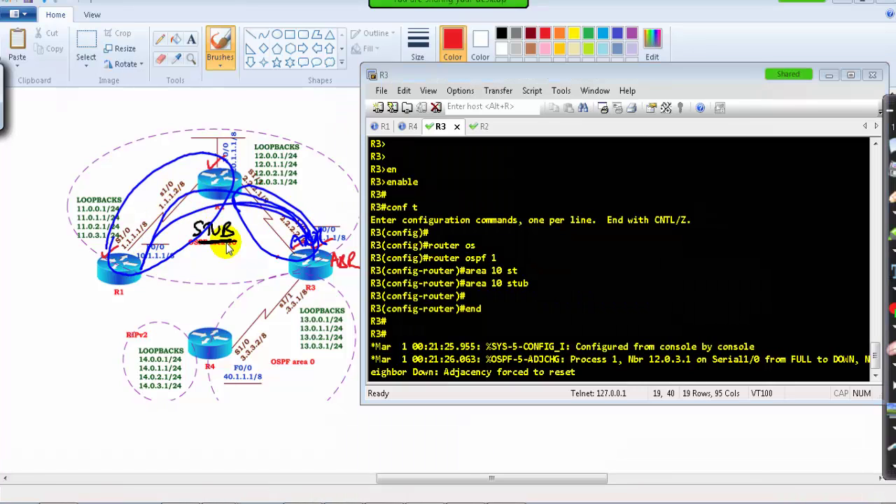
key(Escape)
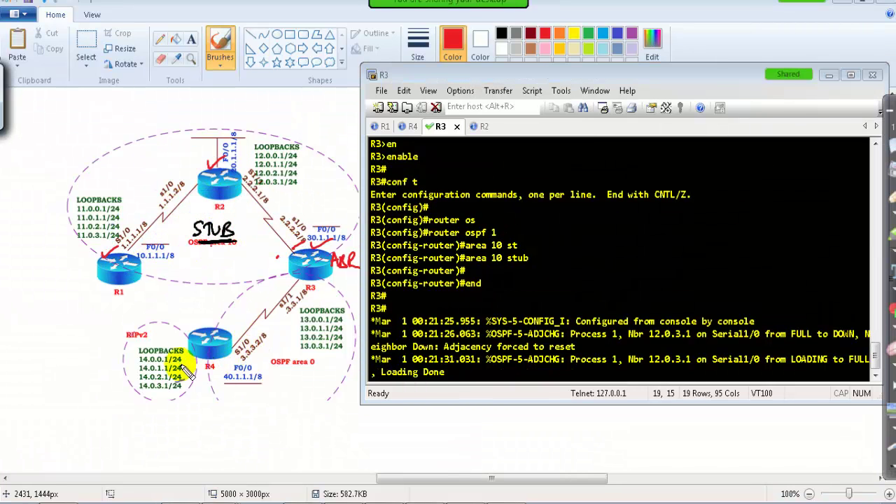
Circle R4's loopbacks with the label "E1/E2", draw a blue arrow to R3 with a "Stop" note, and clear the annotations.
mouse_move(180, 365)
mouse_down()
mouse_move(140, 392)
mouse_move(150, 377)
mouse_move(129, 417)
mouse_move(163, 413)
mouse_up()
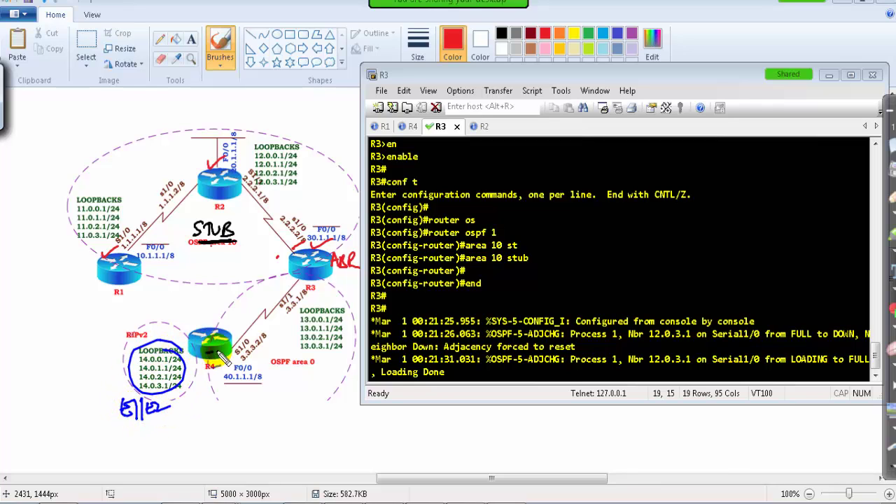
mouse_move(205, 351)
mouse_down()
mouse_move(278, 279)
mouse_move(299, 297)
mouse_move(290, 284)
mouse_move(303, 294)
mouse_move(350, 288)
mouse_move(353, 302)
mouse_up()
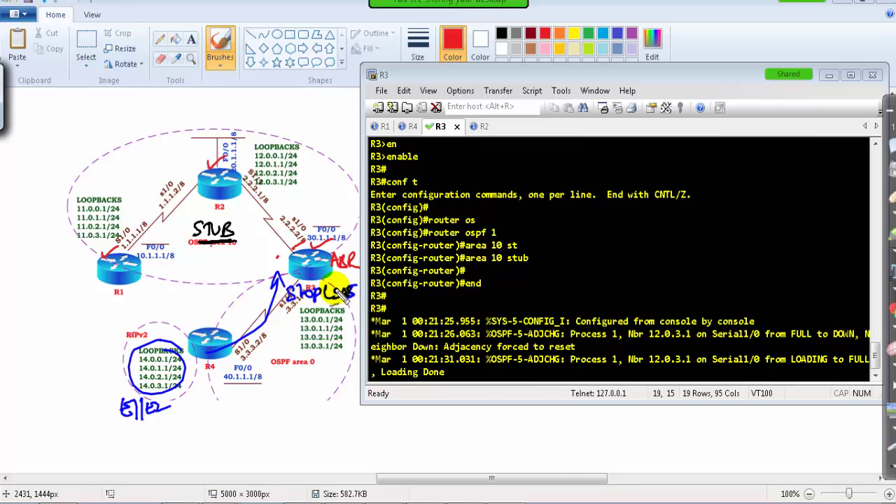
key(e)
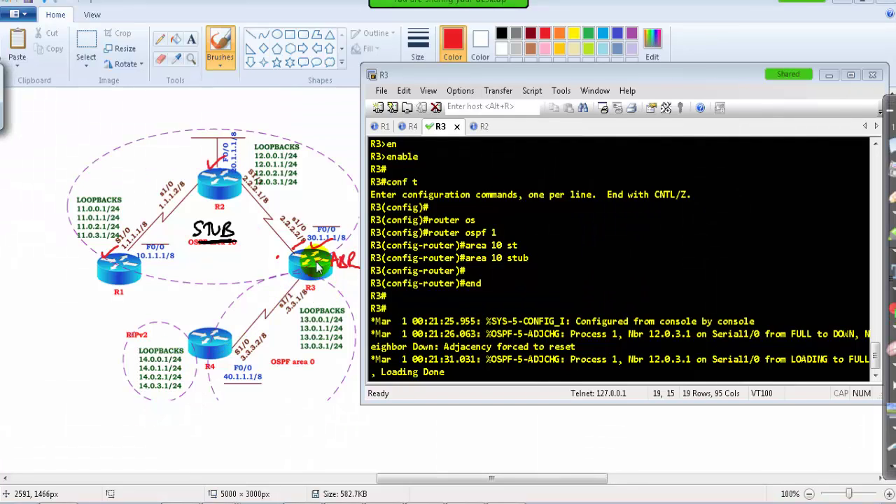
Draw a blue arrow from R4's circled loopbacks to R3 labelled "E1/E2", and underline "ABR".
mouse_move(171, 337)
mouse_down()
mouse_move(187, 362)
mouse_move(171, 394)
mouse_move(198, 402)
mouse_move(278, 329)
mouse_move(290, 288)
mouse_move(302, 305)
mouse_move(251, 301)
mouse_move(259, 293)
mouse_move(268, 307)
mouse_move(293, 294)
mouse_up()
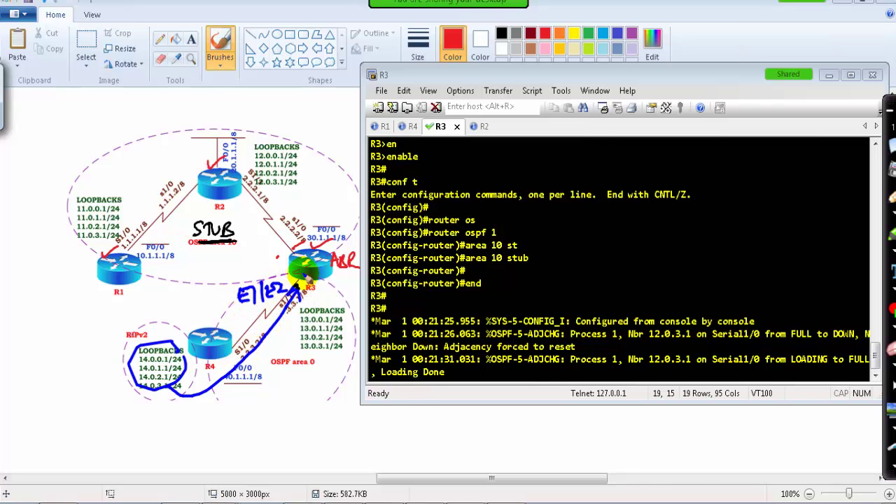
drag(347, 267, 312, 285)
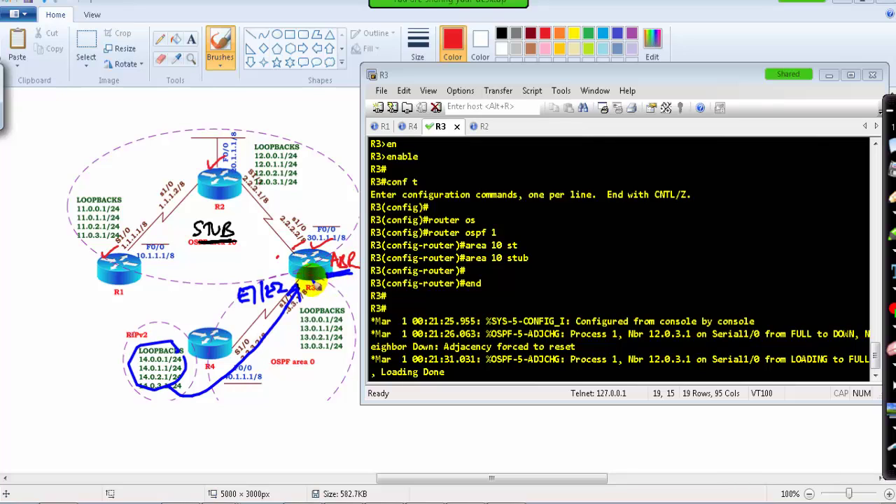
Draw blue arrows from R3 to R2 and R1 labelled "Default route", and return to the R3 terminal.
drag(289, 254, 219, 210)
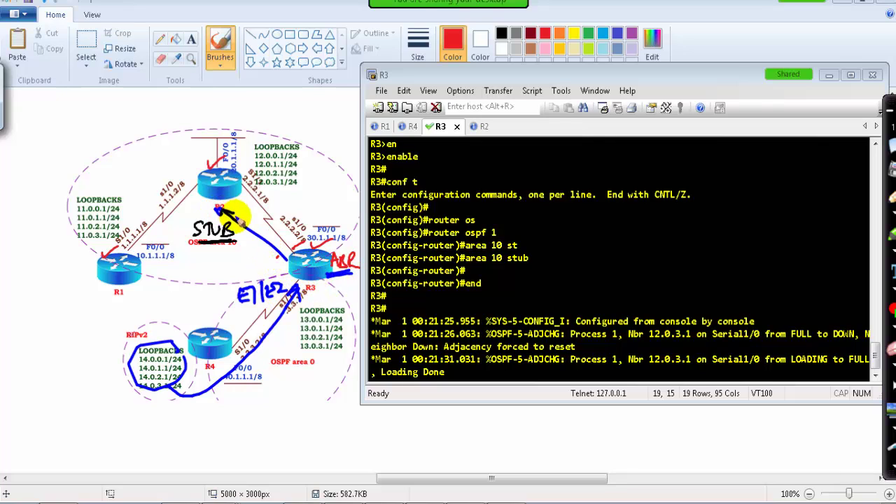
drag(287, 258, 149, 260)
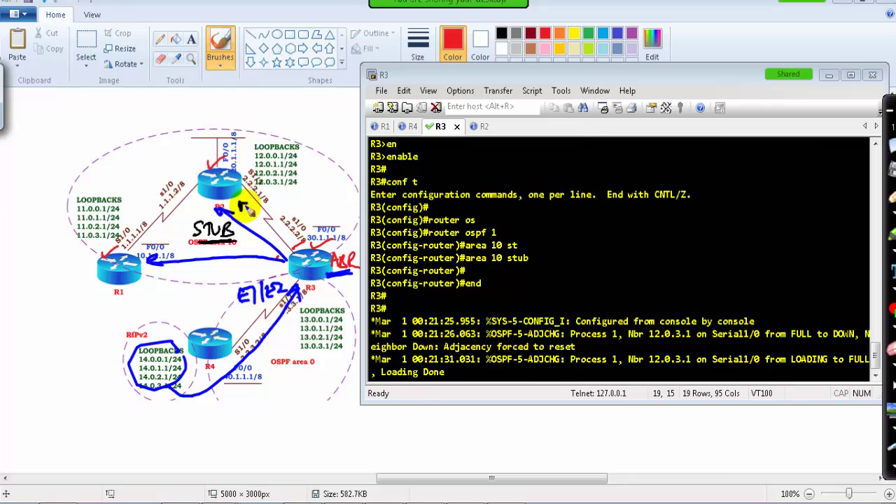
mouse_move(245, 207)
mouse_down()
mouse_move(290, 200)
mouse_move(303, 202)
mouse_move(275, 218)
mouse_move(330, 213)
mouse_up()
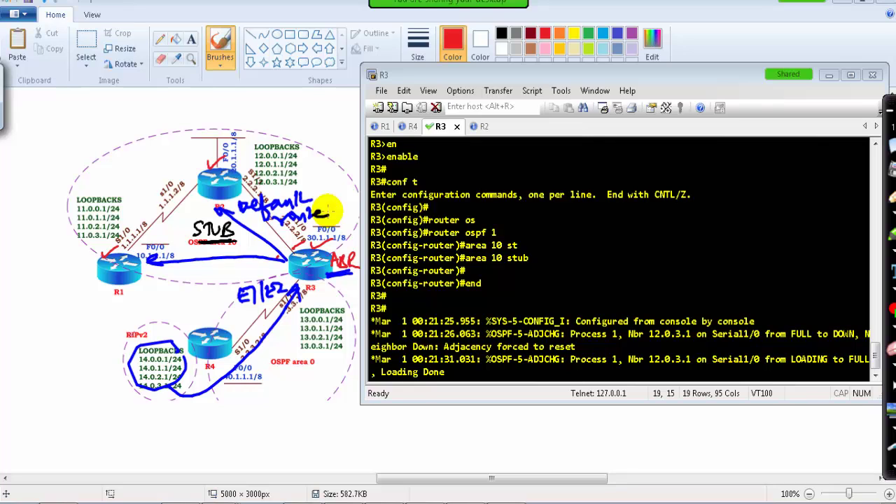
click(544, 229)
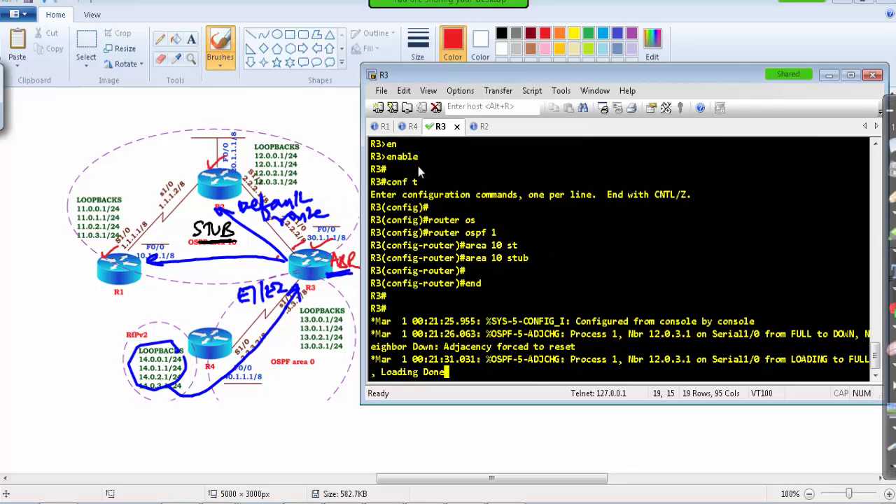
Display the OSPF routing table on R1 with "sh ip route ospf".
click(384, 127)
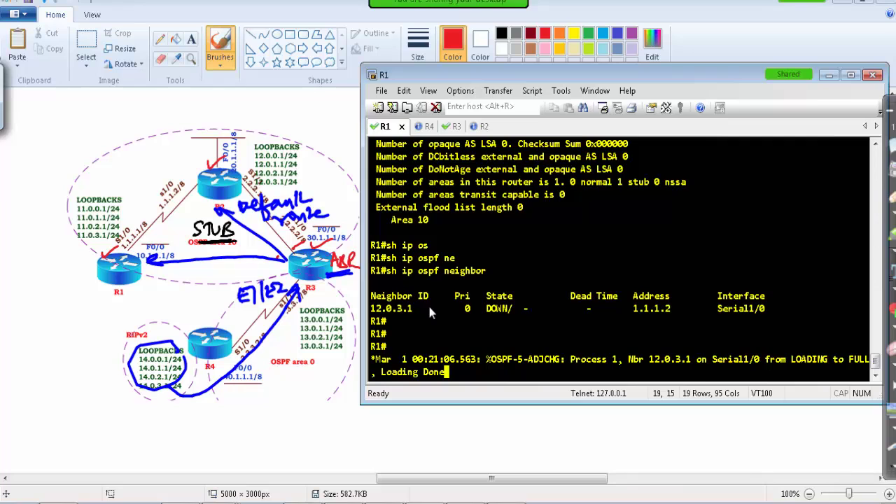
key(Return)
key(Return)
key(Return)
key(Return)
text(sh ip rou)
key(Tab)
text(os)
key(Tab)
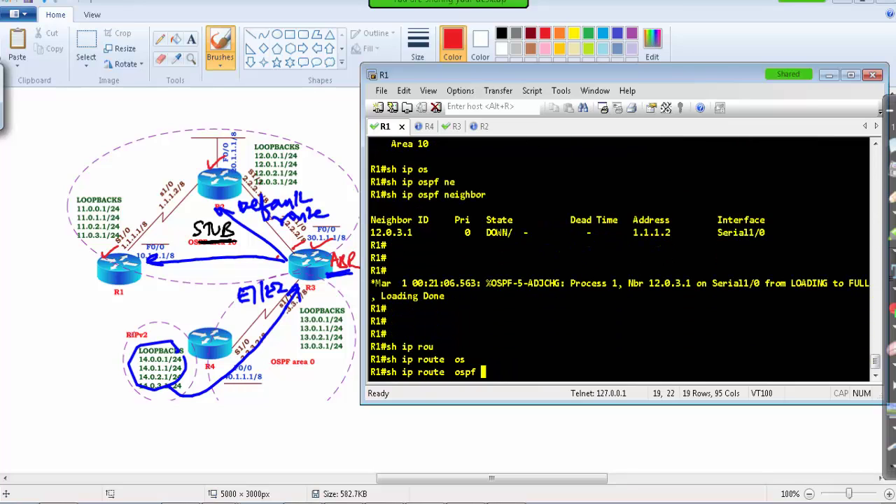
key(Return)
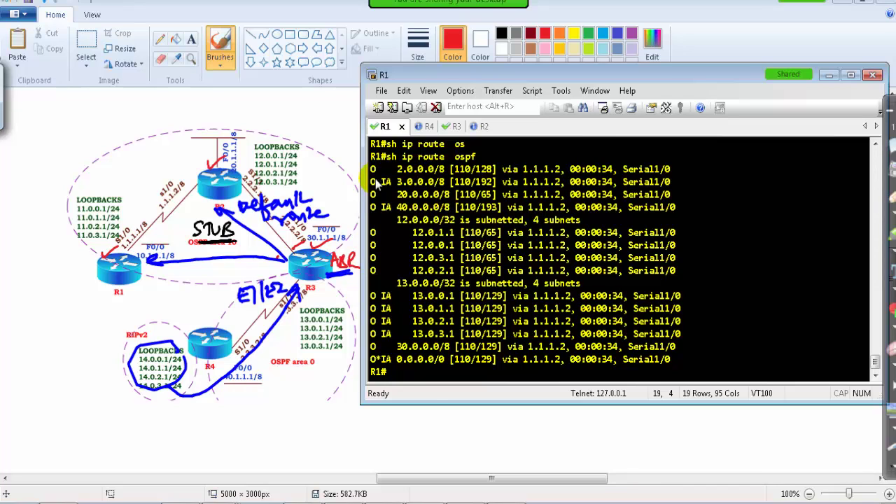
Highlight the OSPF route entries and the O*IA 0.0.0.0/0 default route in R1's output, and clear the selection.
drag(396, 169, 490, 357)
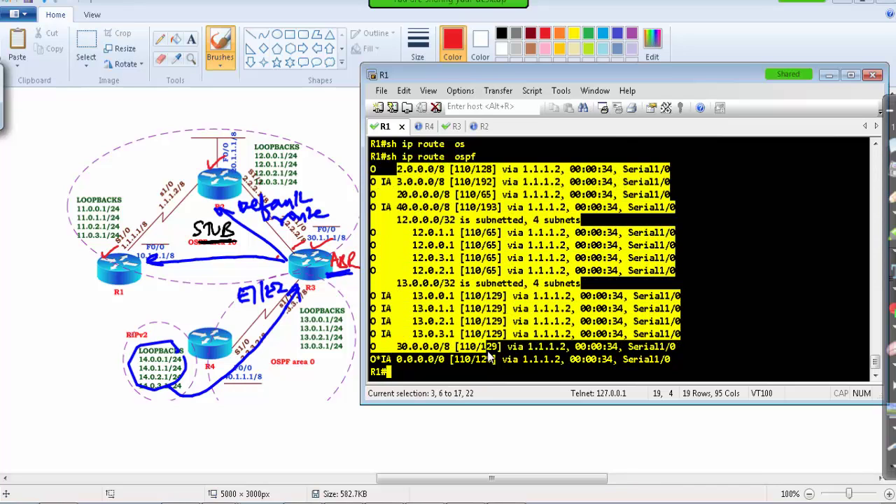
click(413, 354)
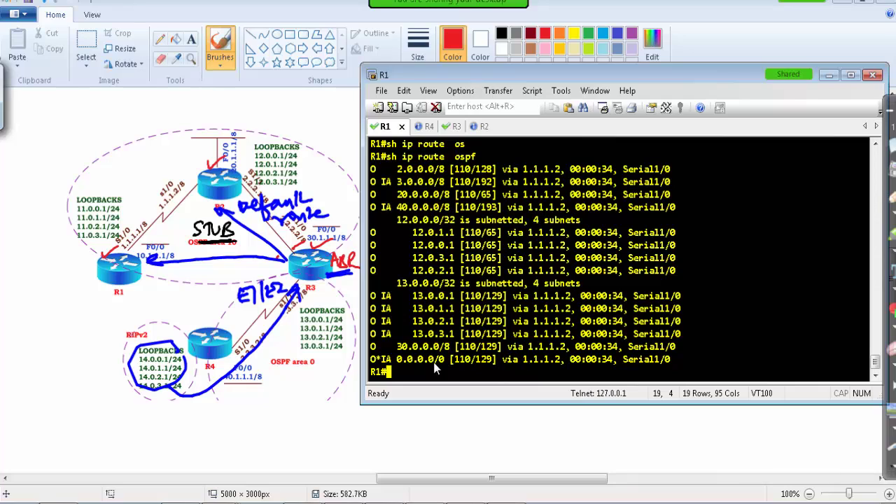
drag(369, 359, 565, 362)
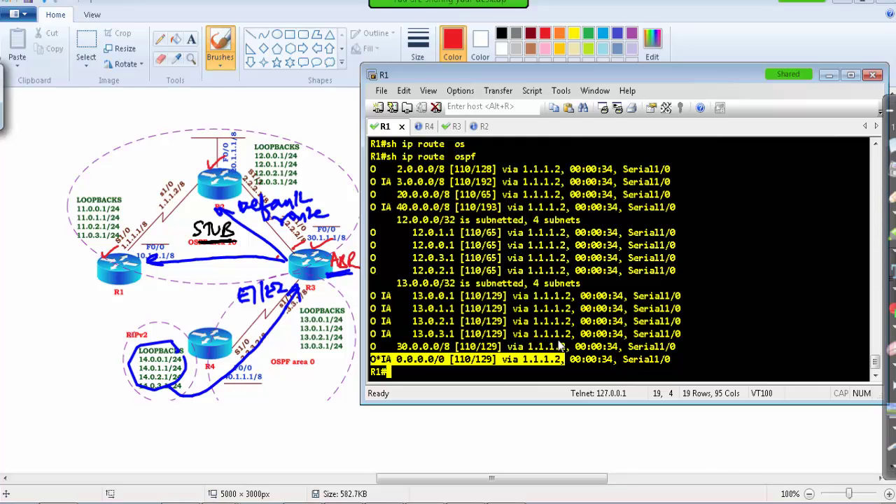
click(386, 371)
drag(392, 361, 473, 360)
click(432, 371)
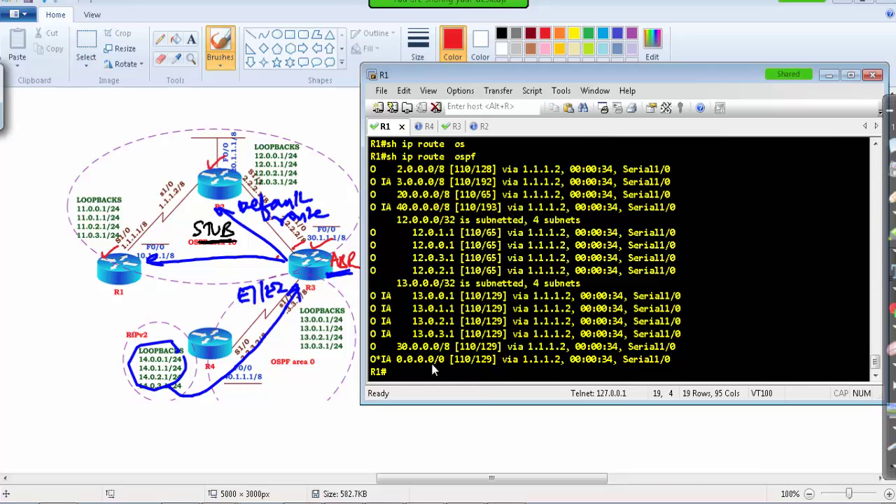
Ping R4's loopback 14.0.0.1 from R1.
key(Return)
key(Return)
text(ping 1)
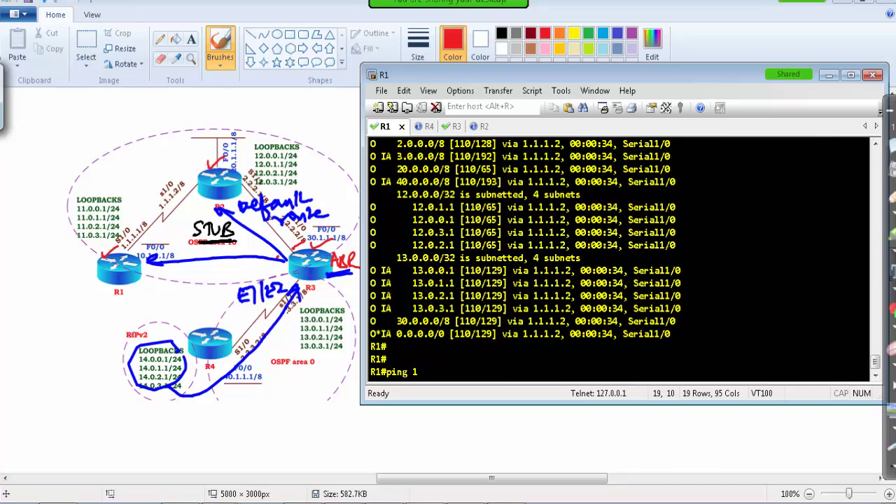
text(4.0.0.1)
key(Return)
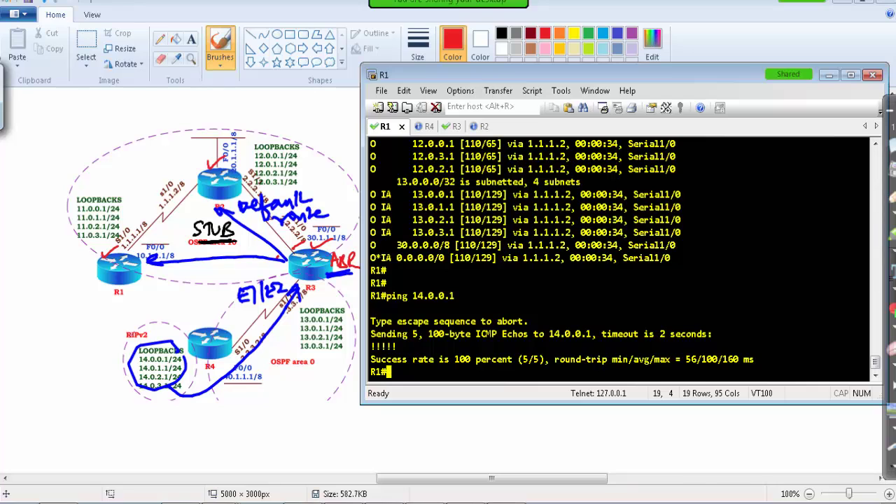
key(Return)
key(Return)
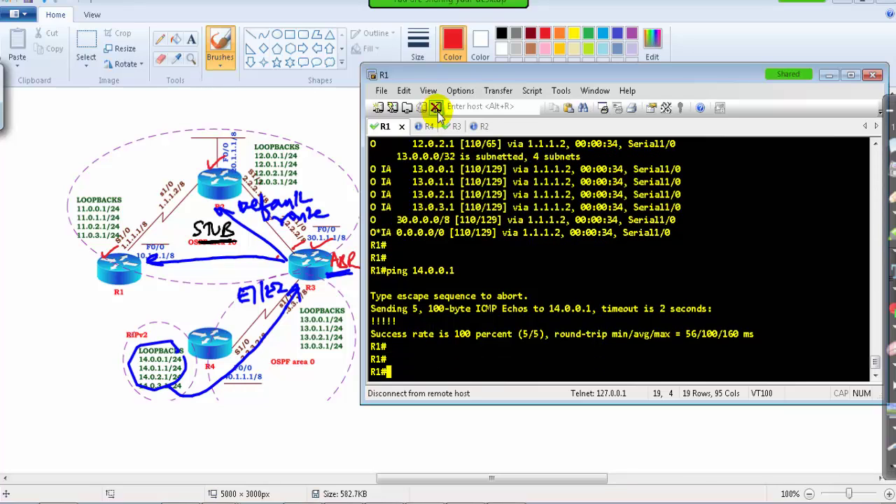
Display R2's OSPF routes with "sh ip route ospf" and highlight its 0.0.0.0/0 default route entry.
click(481, 126)
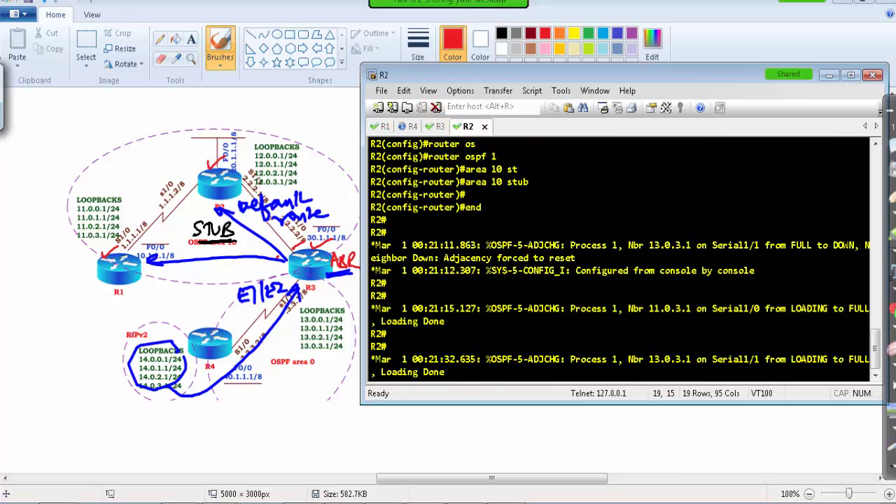
key(Return)
key(Return)
text(sh ip rou)
key(Tab)
text(os)
key(Tab)
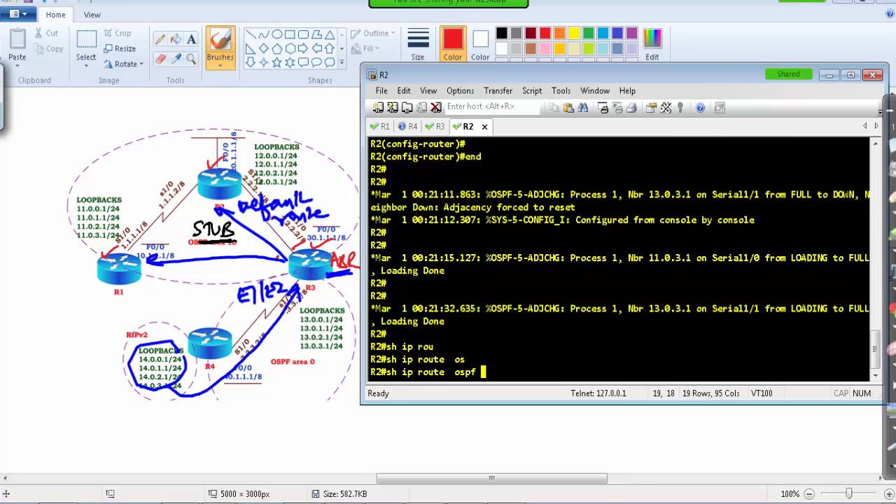
key(Return)
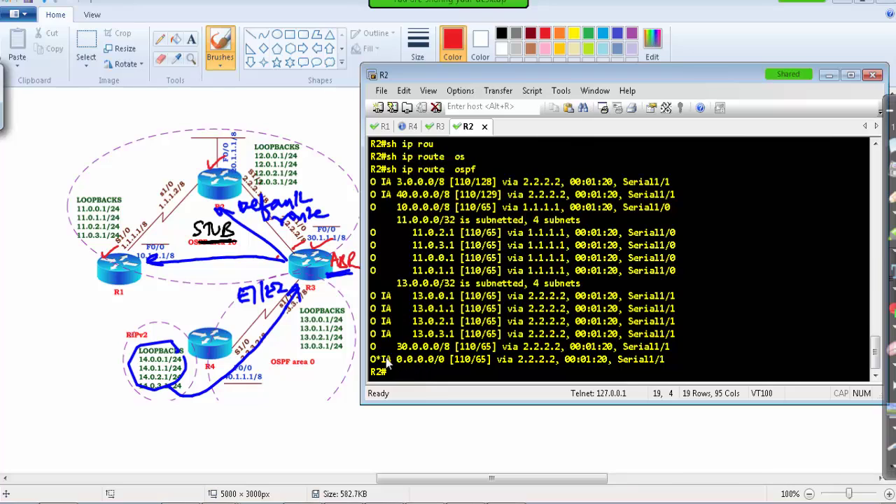
drag(384, 360, 465, 359)
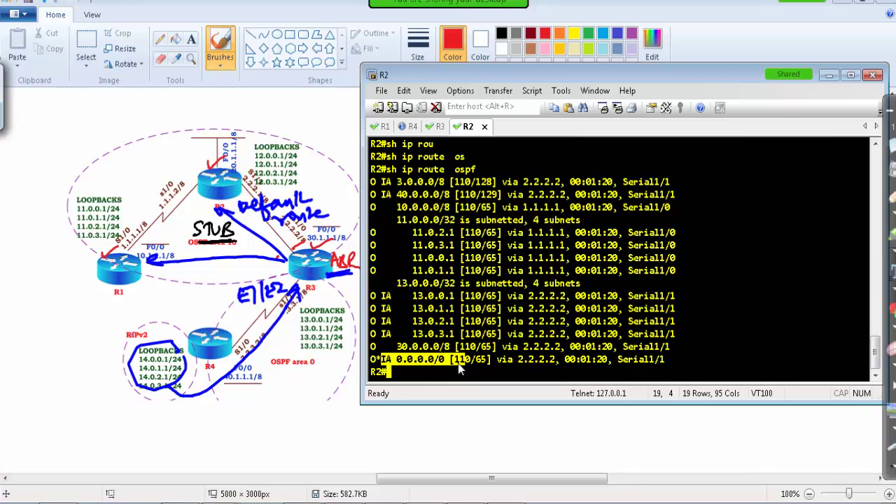
drag(378, 359, 469, 371)
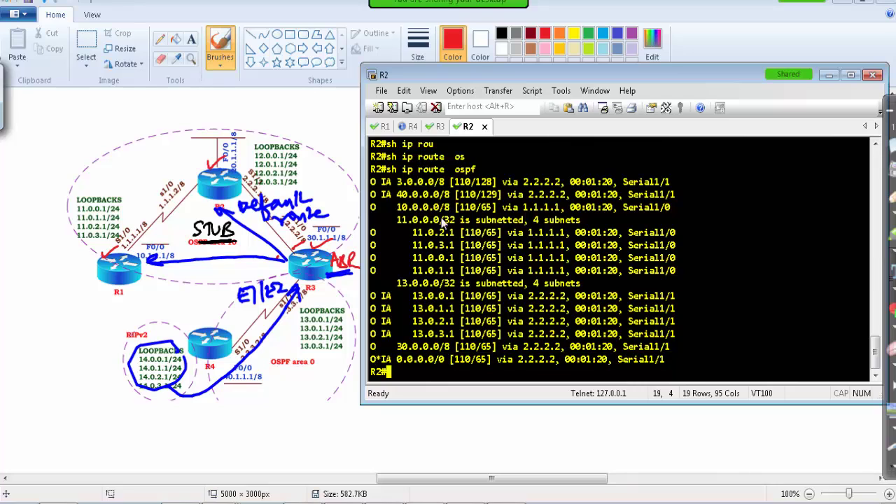
Display R3's OSPF routes with "sh ip route ospf" and highlight the 14.0.0.0/24 O E2 entries.
click(438, 126)
key(Return)
key(Return)
key(Return)
key(Return)
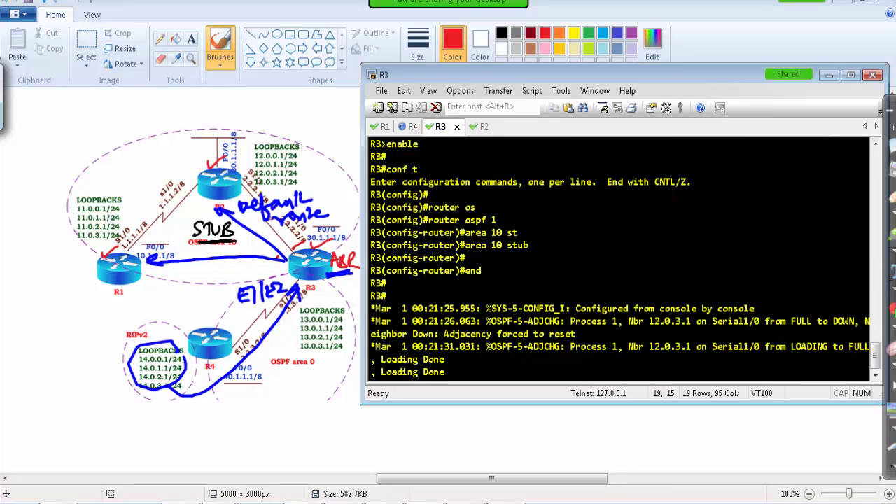
text(sh ip ro)
key(Tab)
text(ute )
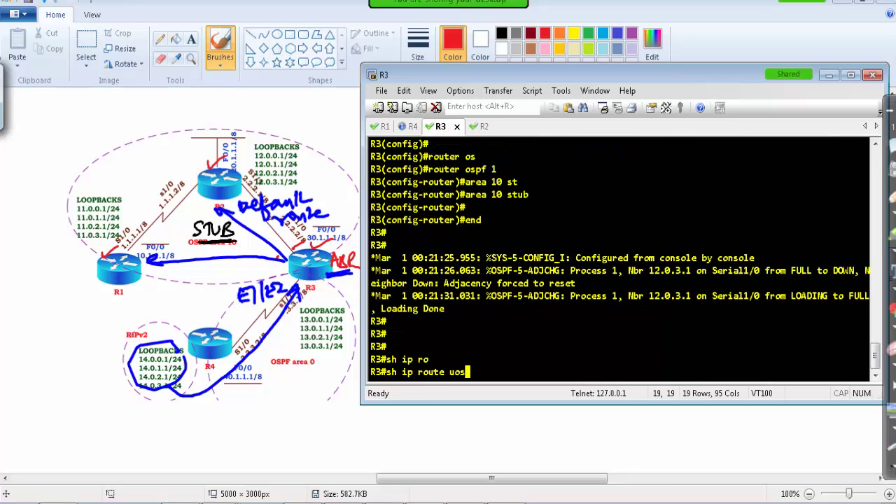
text(os)
key(Tab)
key(Return)
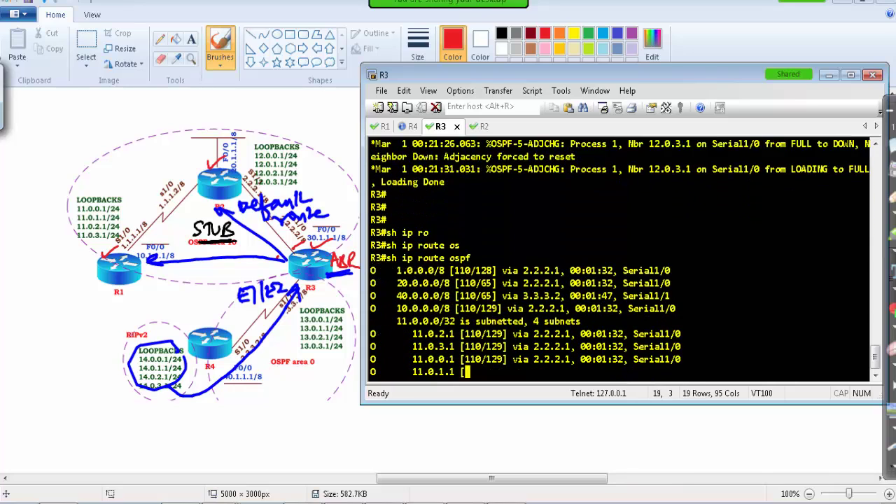
drag(399, 309, 531, 360)
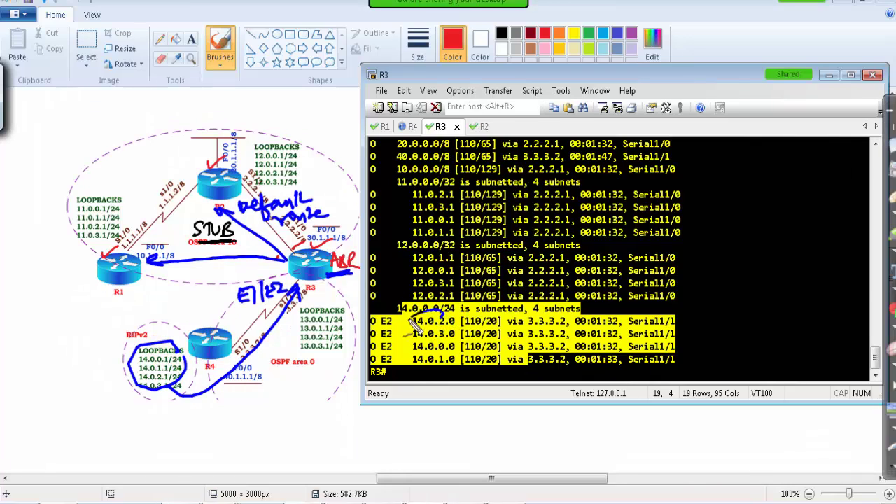
Circle the 14.0.x.0 networks in R3's output in blue, and draw blue arrows between R3 and R4 and from R3 toward area 10.
drag(413, 329, 444, 346)
click(279, 337)
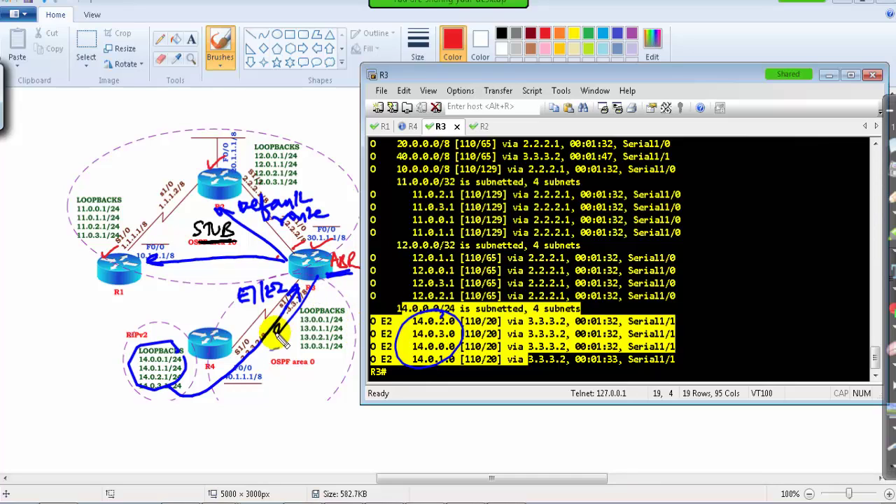
mouse_move(279, 338)
mouse_down()
mouse_move(312, 317)
mouse_move(316, 327)
mouse_move(271, 365)
mouse_move(242, 371)
mouse_move(308, 345)
mouse_move(326, 287)
mouse_move(334, 299)
mouse_move(281, 276)
mouse_move(305, 280)
mouse_move(211, 293)
mouse_move(232, 303)
mouse_move(200, 294)
mouse_up()
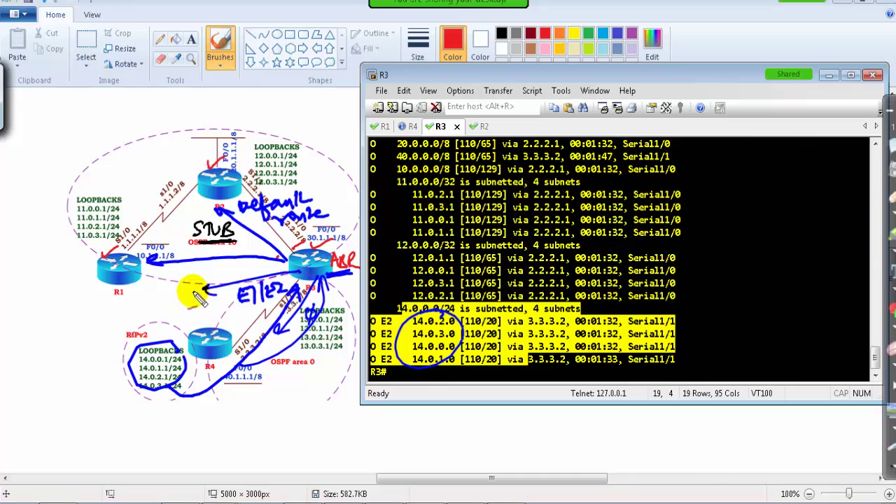
Draw red arrows from R3 to R1 and R2 with the note "Default route", and a red line from R1 to R4's loopbacks.
mouse_move(242, 272)
mouse_down()
mouse_move(280, 274)
mouse_move(298, 257)
mouse_move(213, 193)
mouse_move(186, 252)
mouse_move(170, 250)
mouse_move(144, 190)
mouse_move(105, 175)
mouse_move(196, 152)
mouse_move(177, 193)
mouse_up()
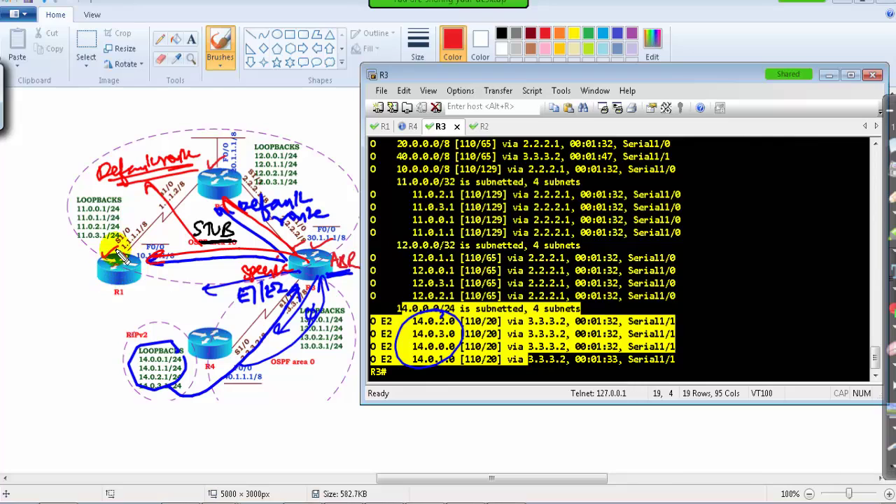
mouse_move(121, 256)
mouse_down()
mouse_move(109, 274)
mouse_move(86, 320)
mouse_move(117, 381)
mouse_move(144, 385)
mouse_up()
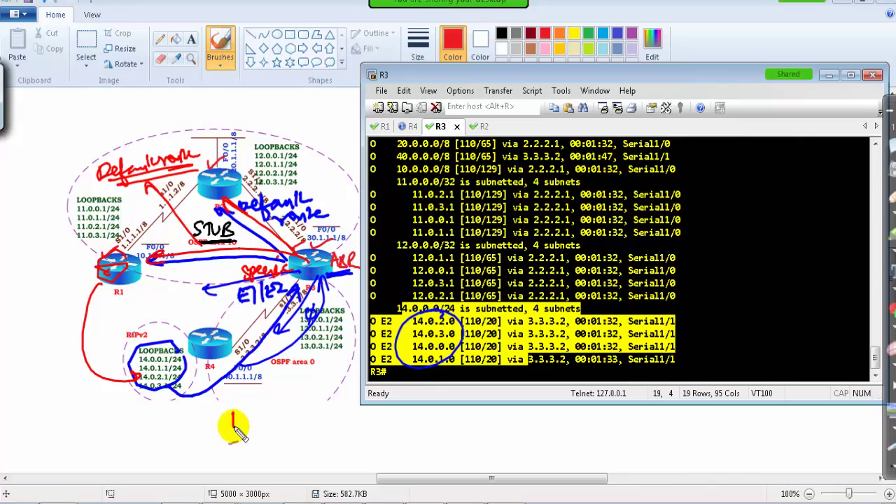
Write the circled numbers 1 and 2 in red below the topology with short dashes, and clear the temporary annotations.
mouse_move(236, 430)
mouse_down()
mouse_move(234, 416)
mouse_move(236, 443)
mouse_move(224, 454)
mouse_move(227, 405)
mouse_up()
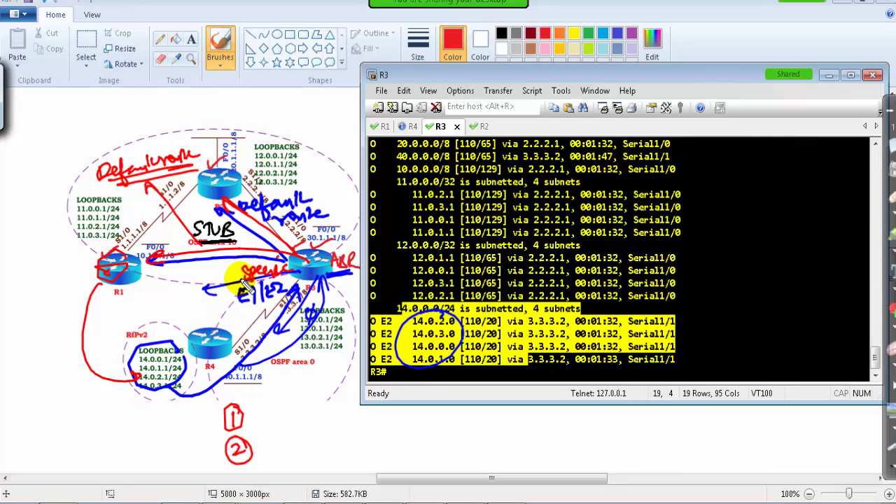
mouse_move(274, 408)
mouse_down()
mouse_move(256, 418)
mouse_move(262, 442)
mouse_move(287, 433)
mouse_up()
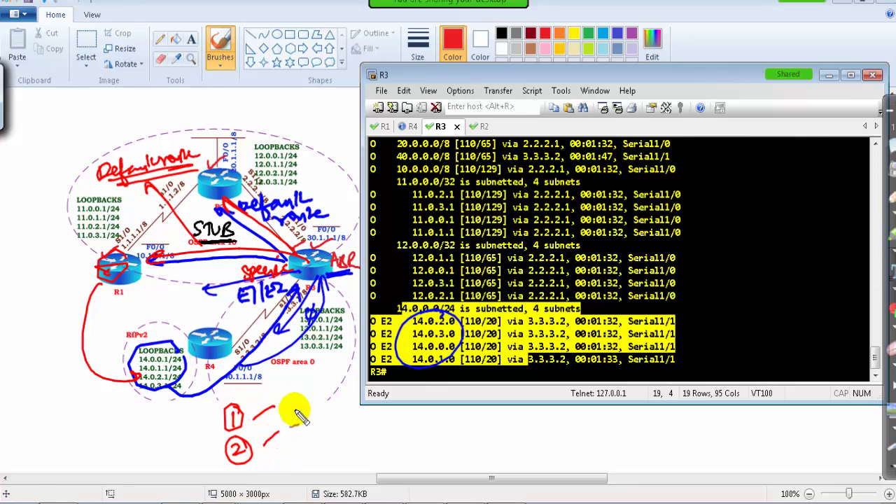
key(Escape)
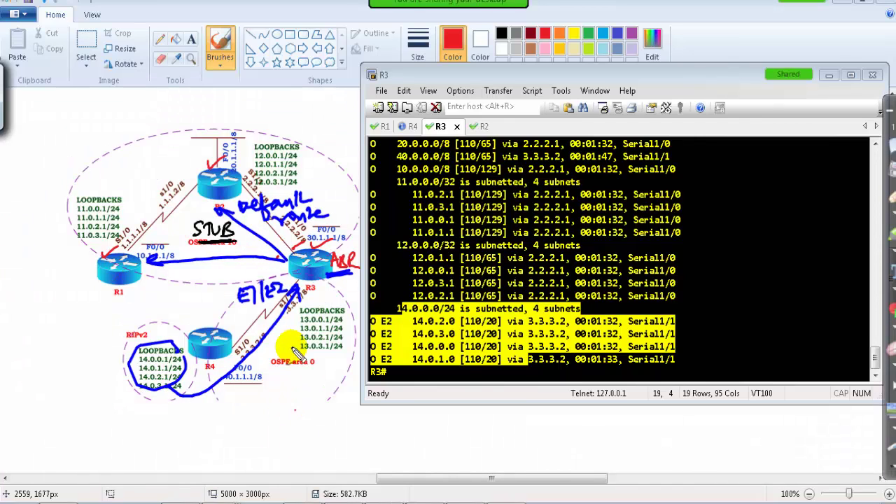
click(889, 451)
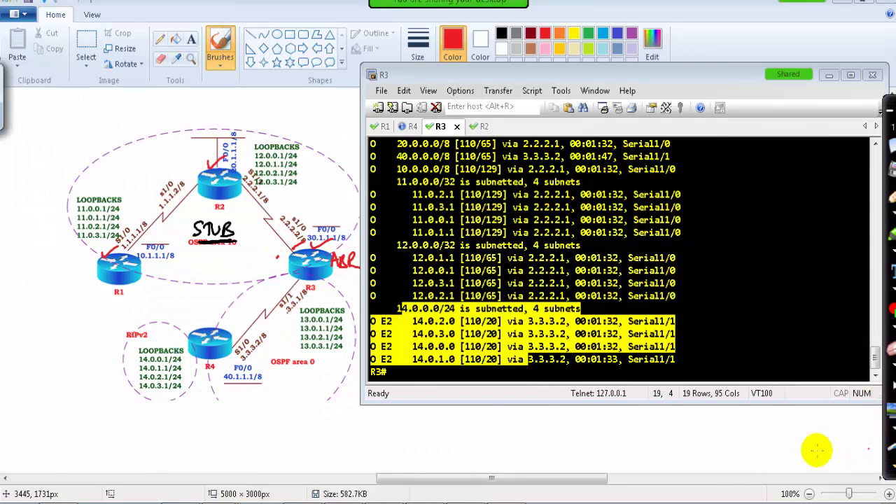